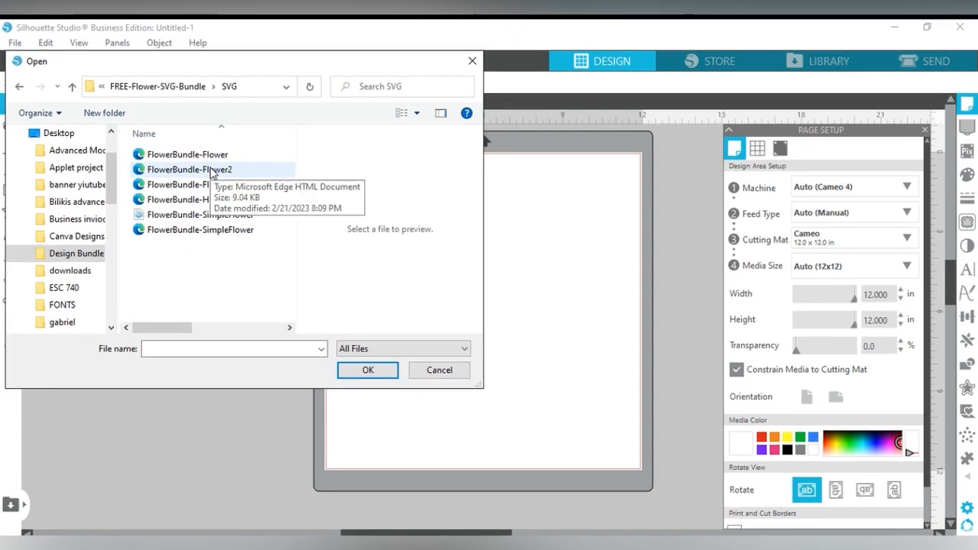
Open the FlowerBundle-Flower2 SVG and scale the whole flower up proportionally to about 10.79 in wide on the mat.
double_click(213, 169)
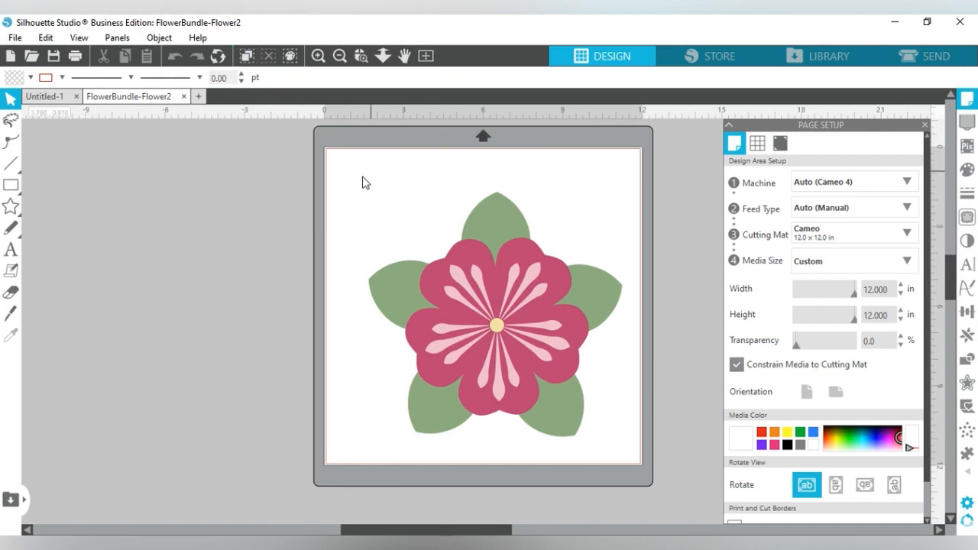
drag(334, 173, 629, 436)
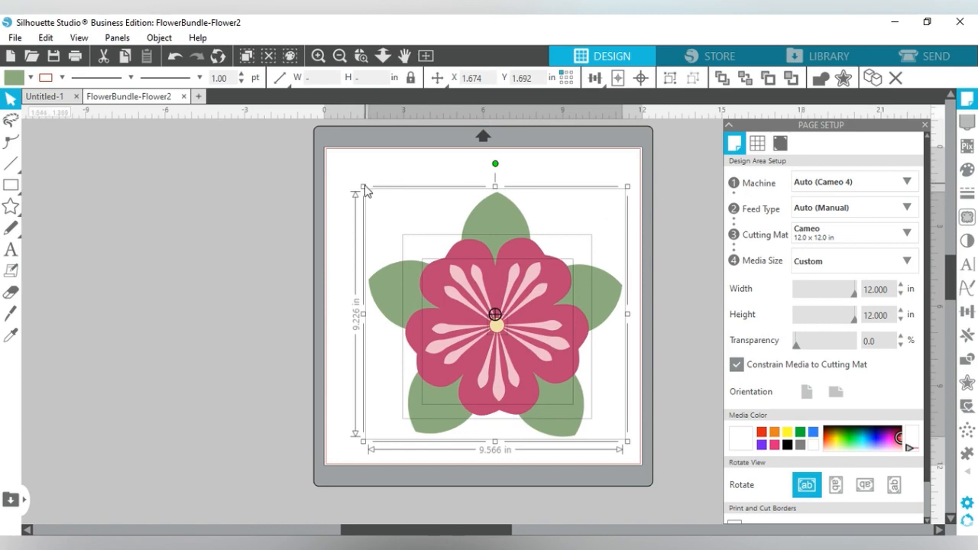
drag(363, 187, 330, 157)
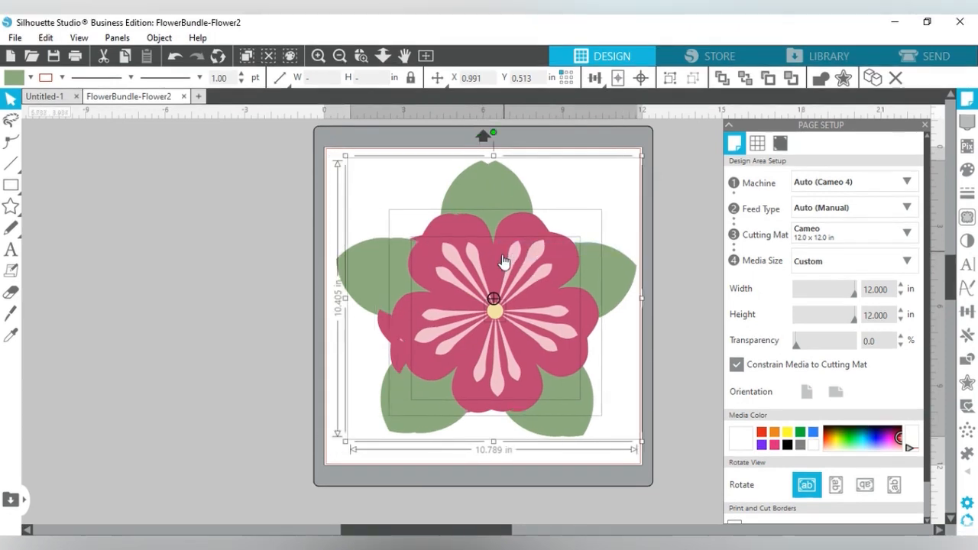
Place a duplicate of the enlarged flower beside the mat, level with the original.
drag(501, 259, 179, 262)
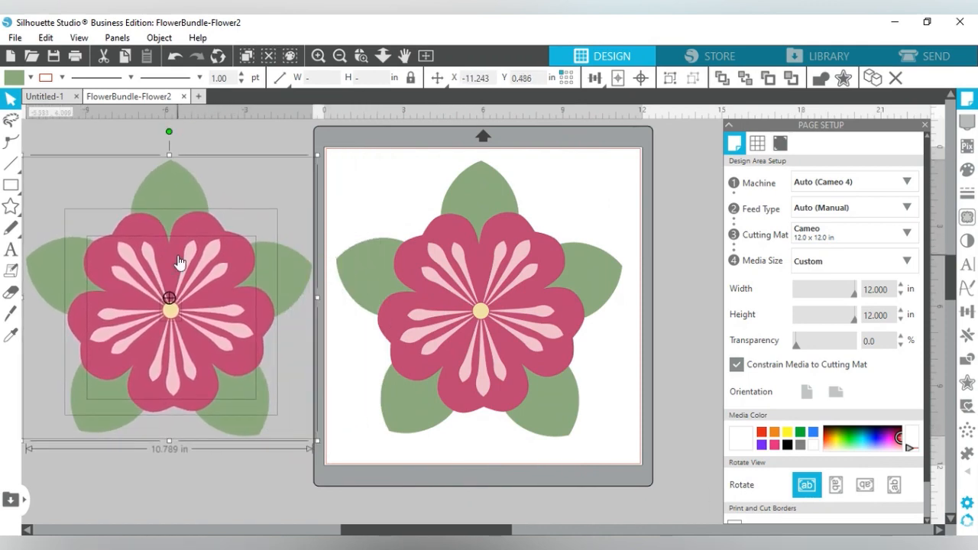
click(371, 435)
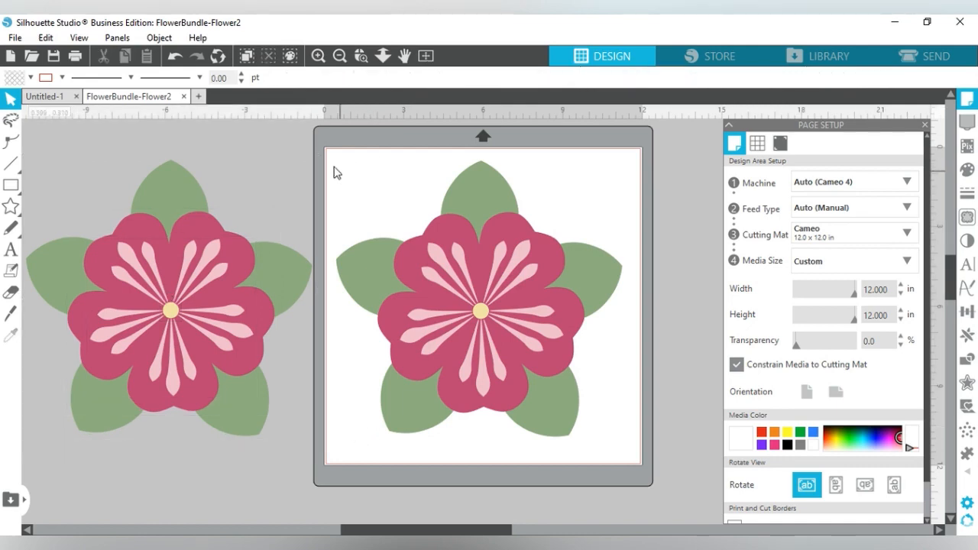
Select all layers of the flower on the mat and bring up the Modify options.
drag(330, 157, 628, 443)
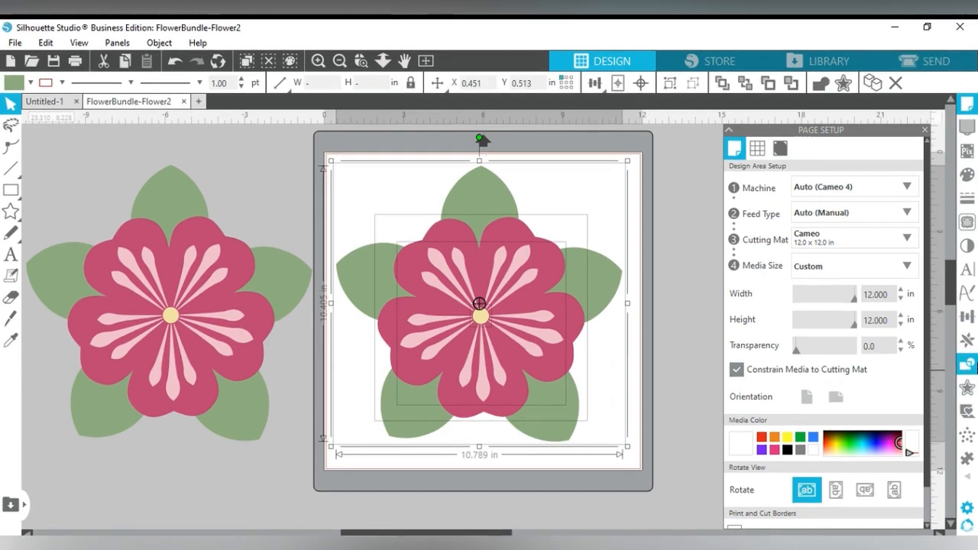
click(968, 365)
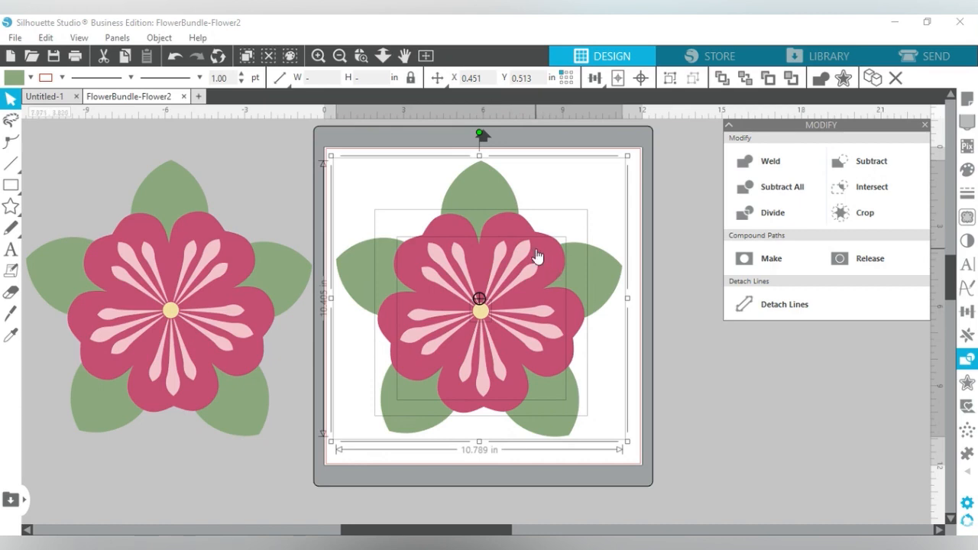
click(668, 263)
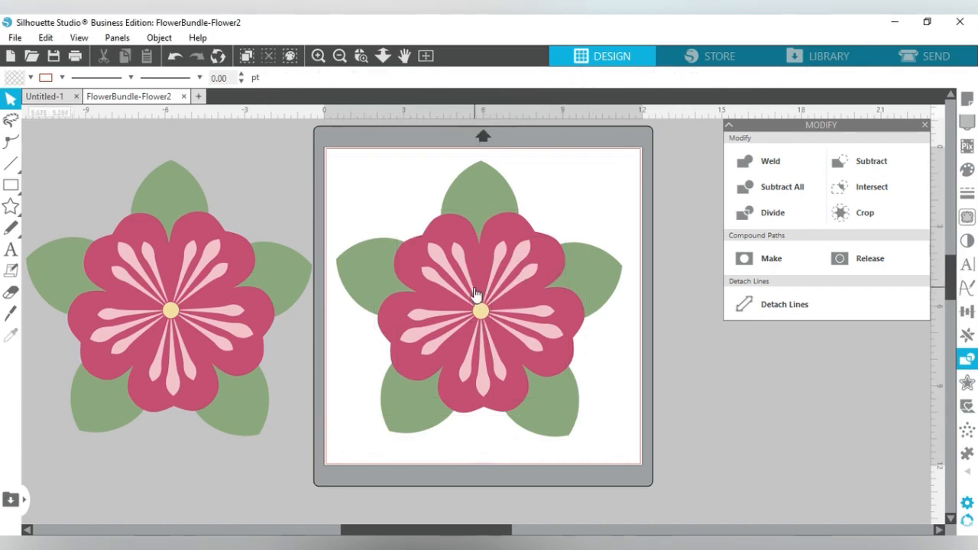
Shift the yellow centre and pink layers of the mat flower to check how they overlap, and undo the moves.
drag(486, 310, 515, 266)
click(515, 267)
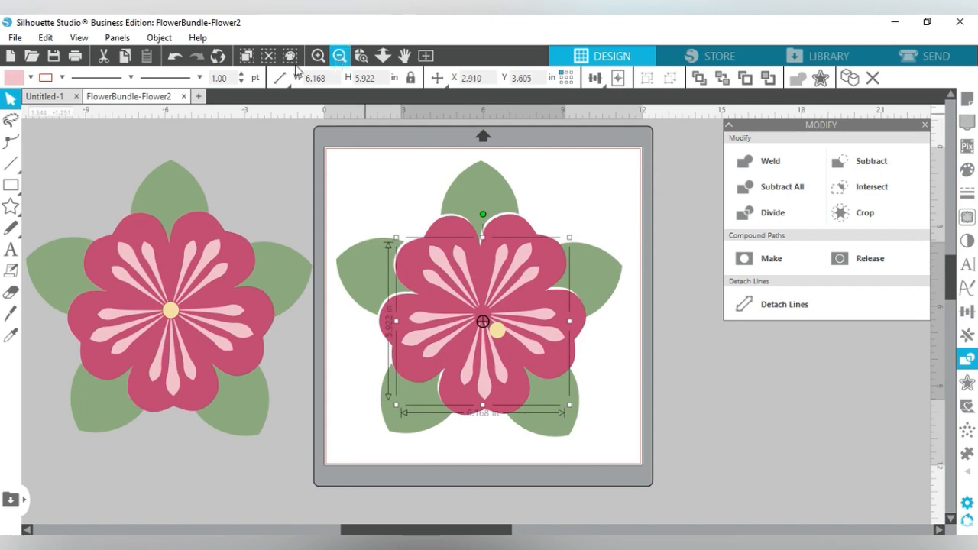
click(176, 57)
click(175, 56)
click(175, 57)
click(175, 57)
click(175, 56)
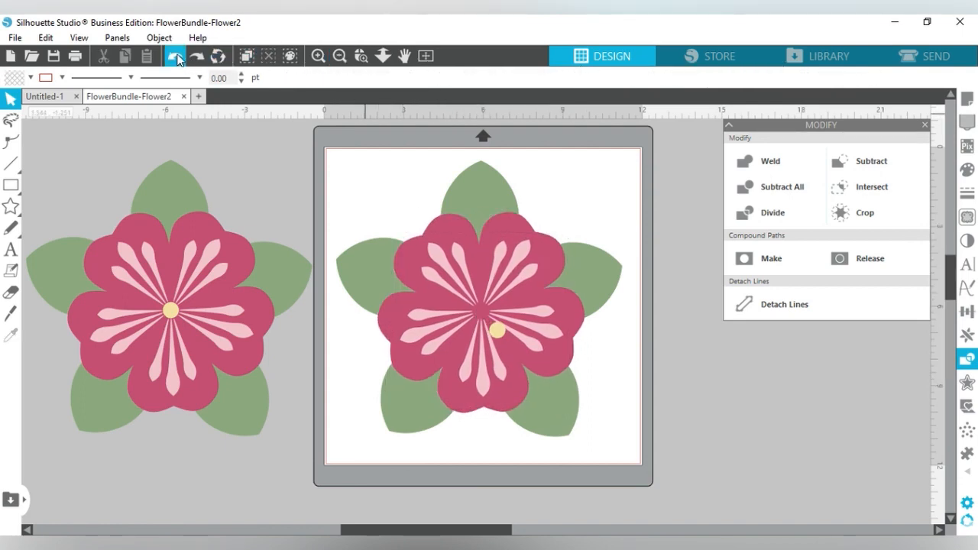
click(176, 57)
click(175, 56)
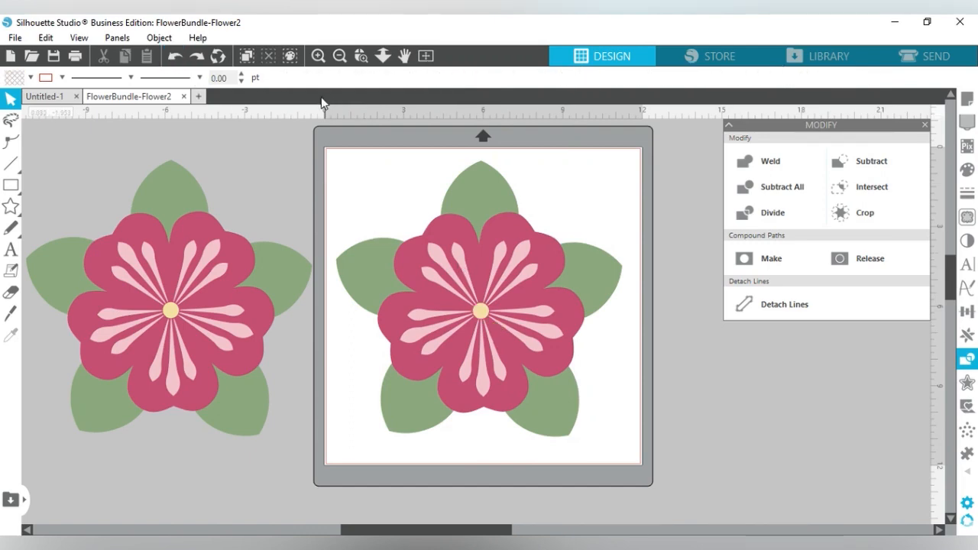
Apply Subtract All to every layer of the flower on the mat to remove the overlaps.
key(ctrl+a)
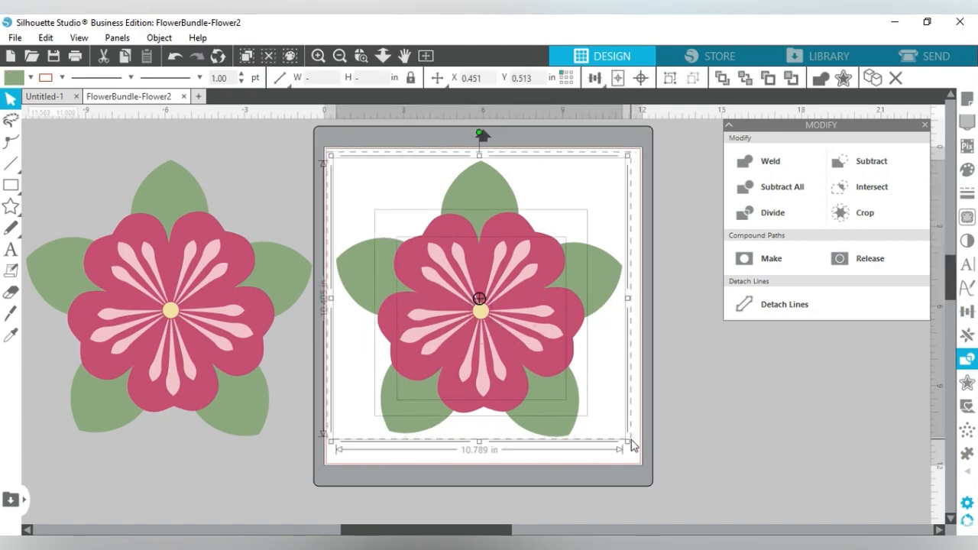
click(797, 189)
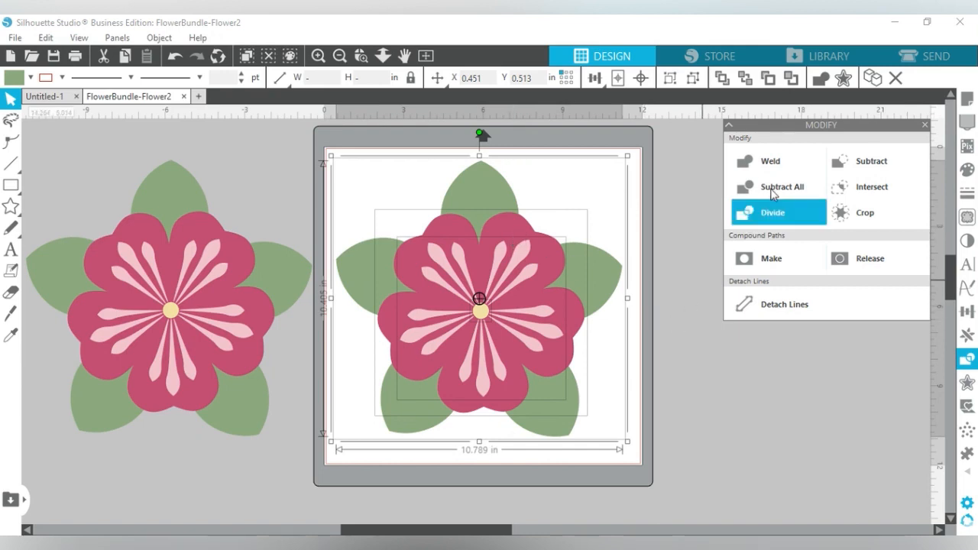
click(666, 354)
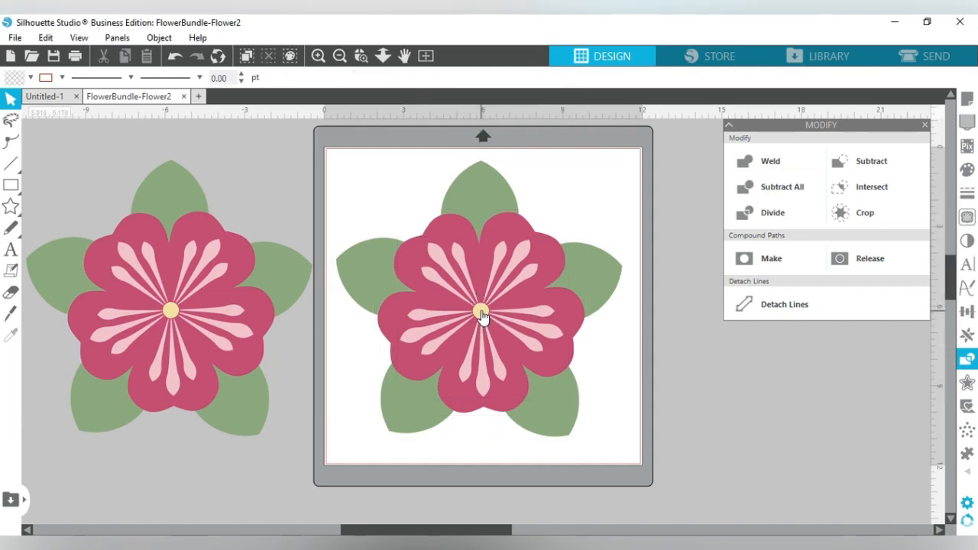
Pull the yellow centre, light pink stamens and dark pink petals apart to inspect the cutouts, and undo the moves.
drag(489, 321, 602, 343)
key(Escape)
drag(516, 273, 558, 390)
drag(520, 240, 578, 295)
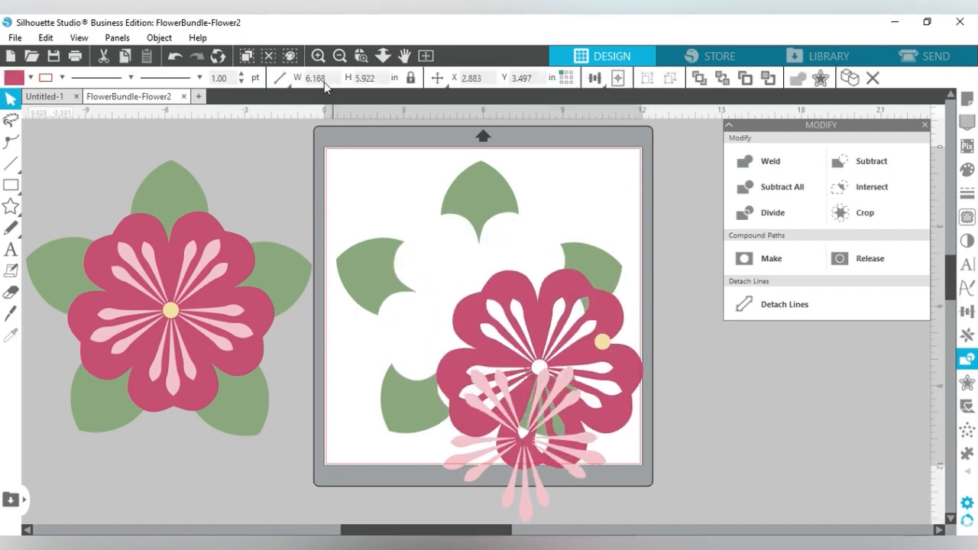
click(177, 60)
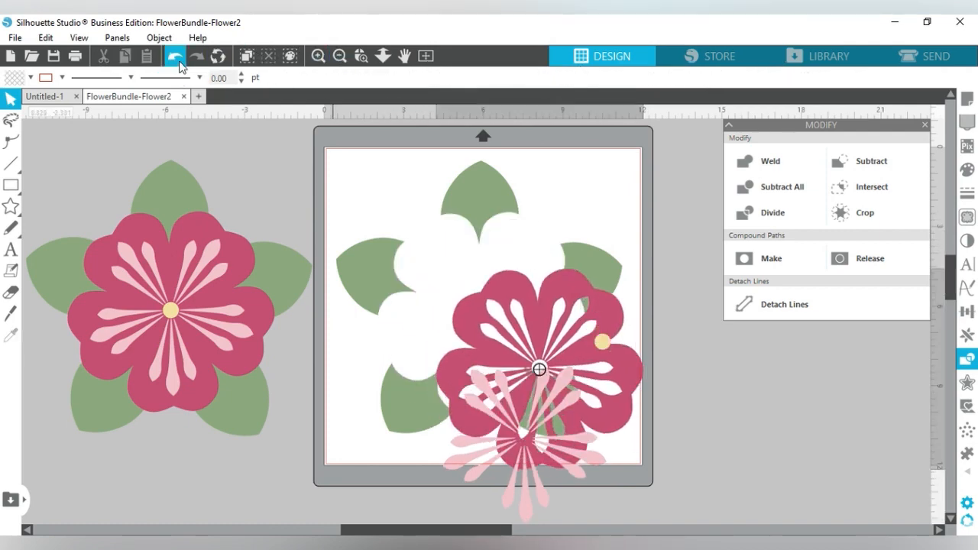
click(178, 64)
click(178, 65)
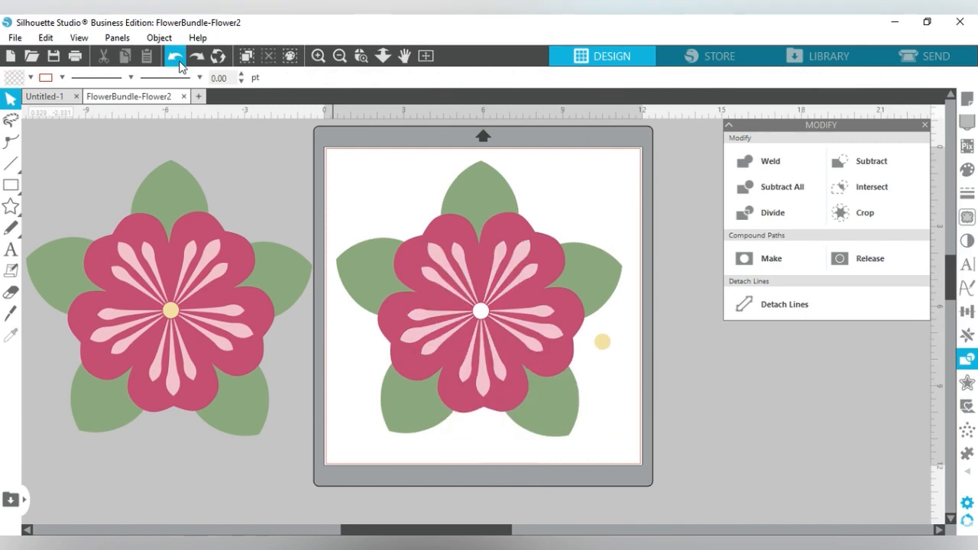
click(177, 61)
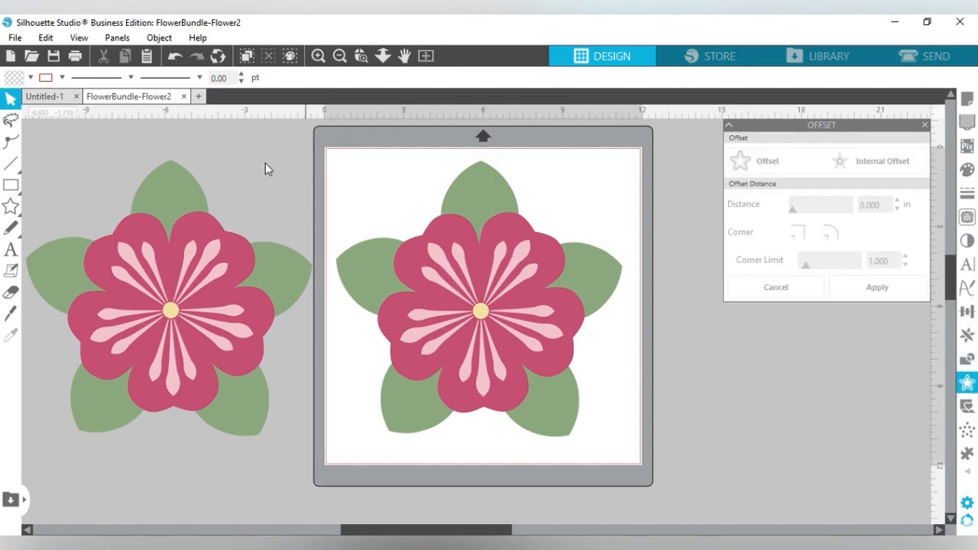
mouse_move(480, 310)
mouse_down()
mouse_move(523, 340)
mouse_move(481, 313)
mouse_up()
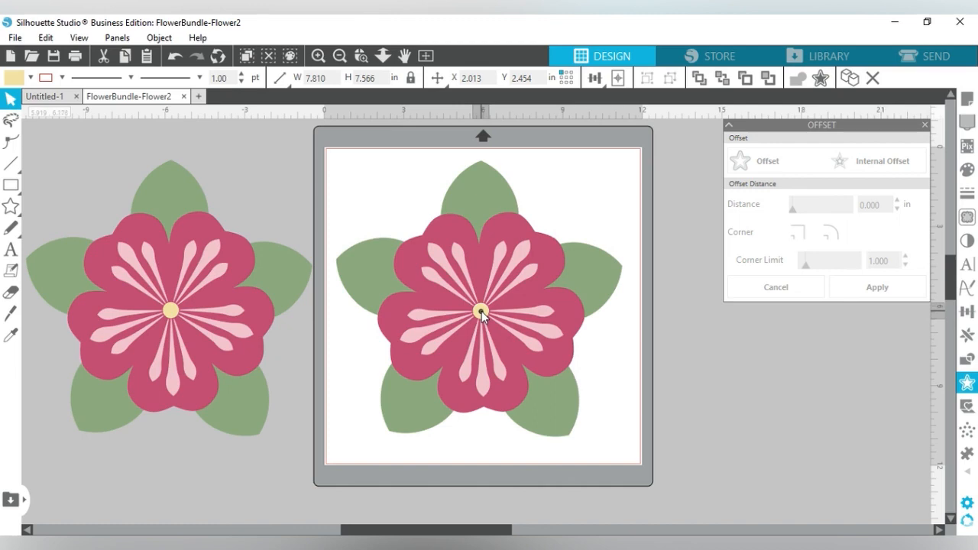
key(Escape)
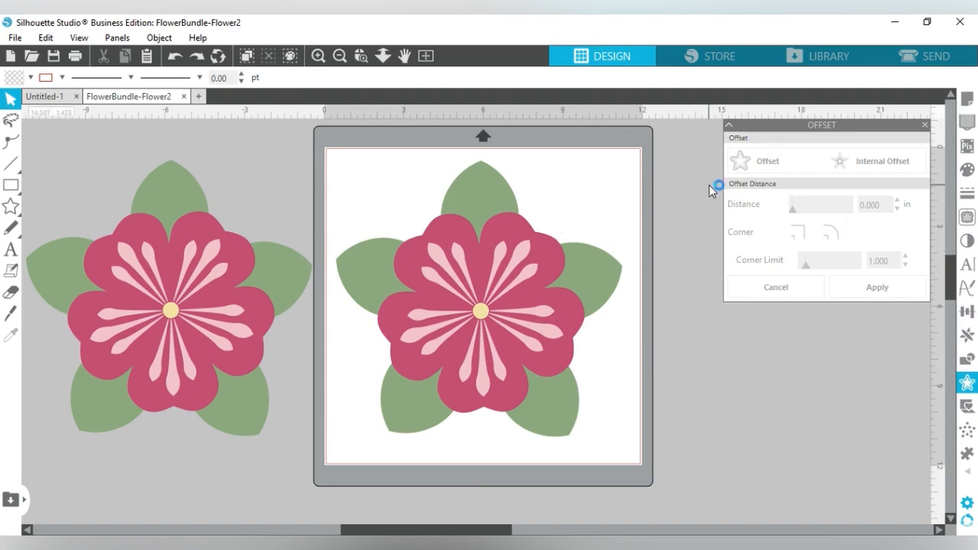
click(924, 125)
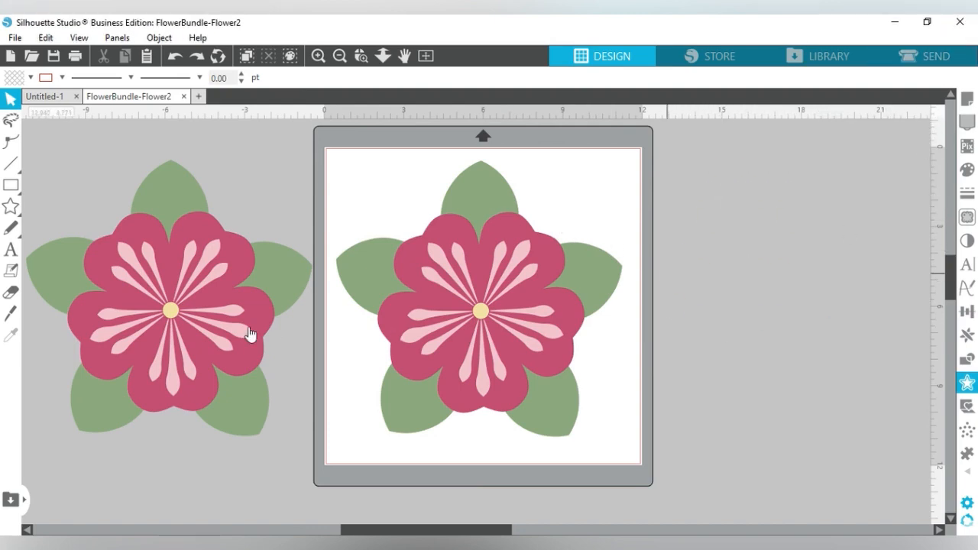
click(503, 231)
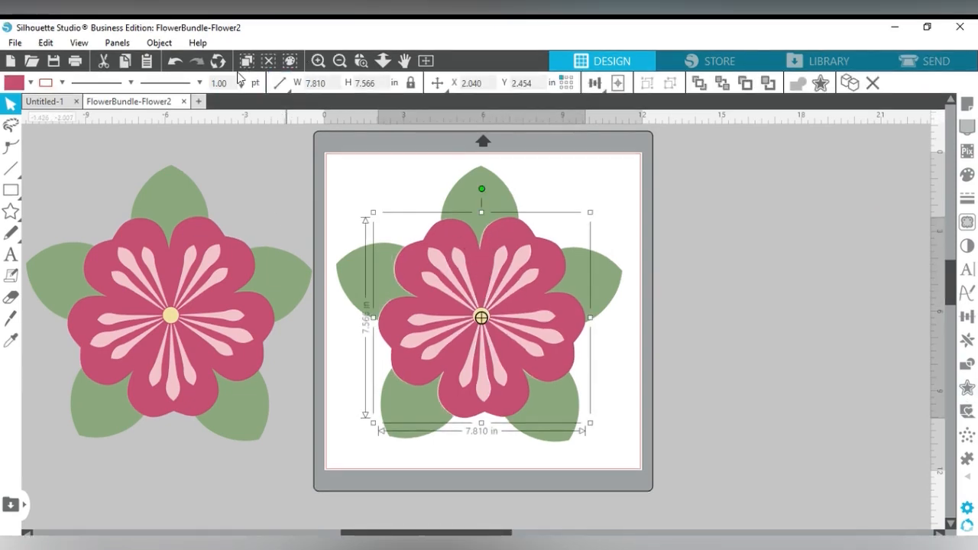
click(178, 58)
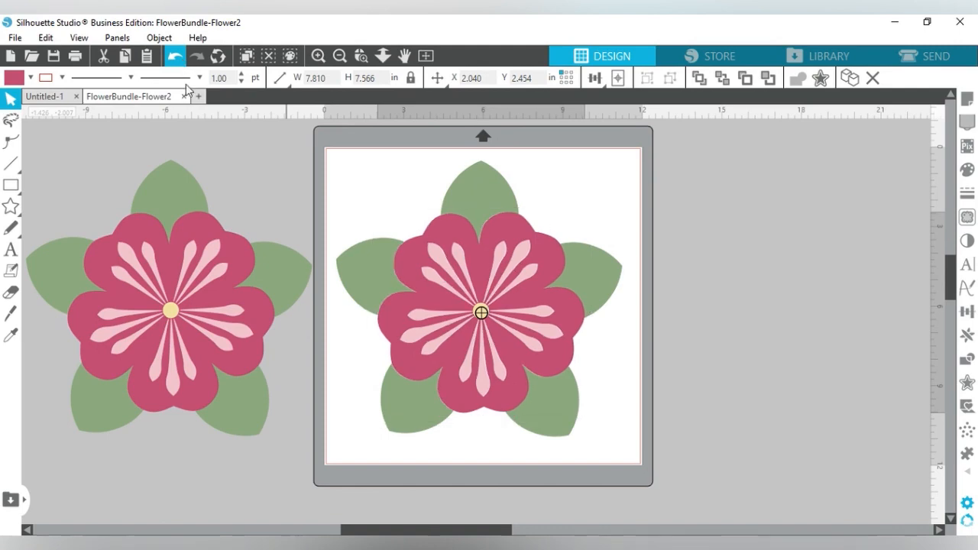
Create a 0.125 in internal offset with sharp corners from the dark pink petal layer on the mat.
click(504, 234)
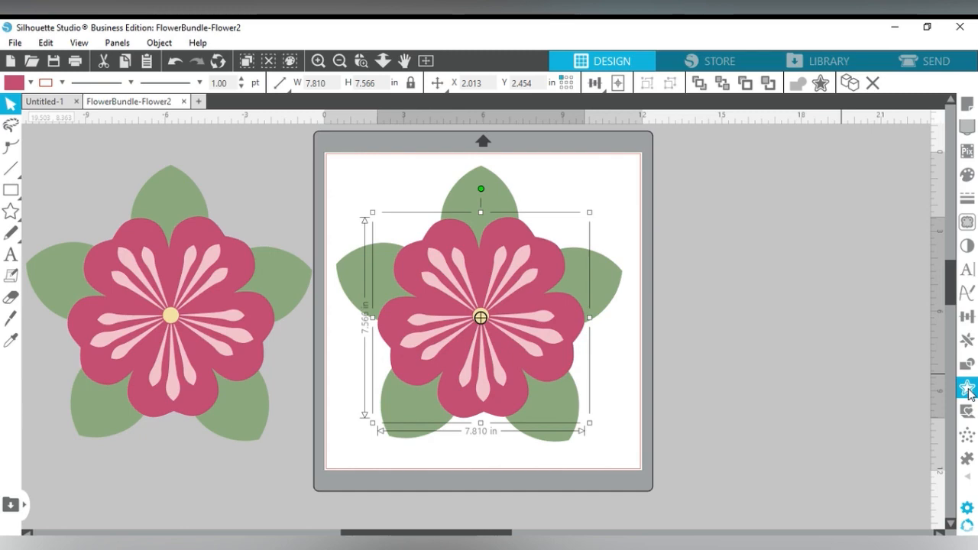
click(968, 391)
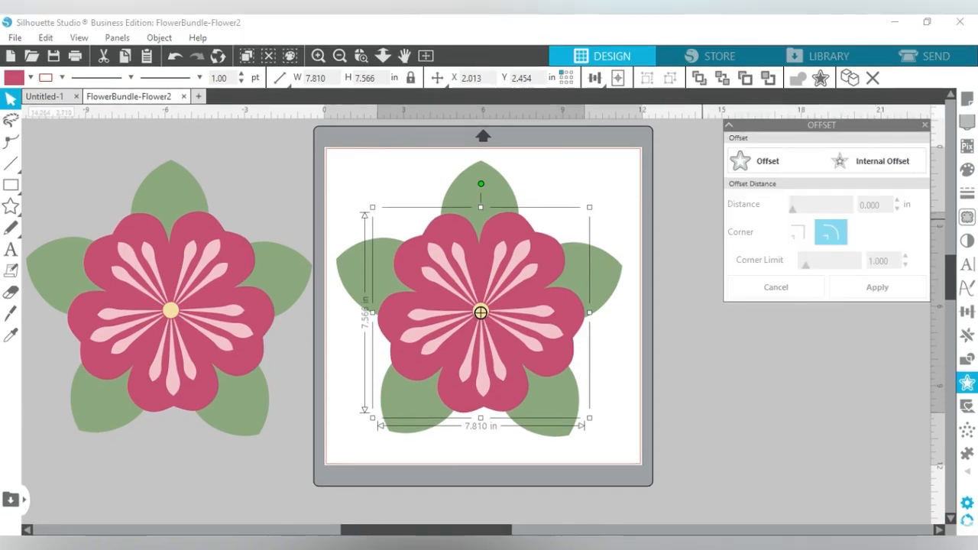
click(877, 160)
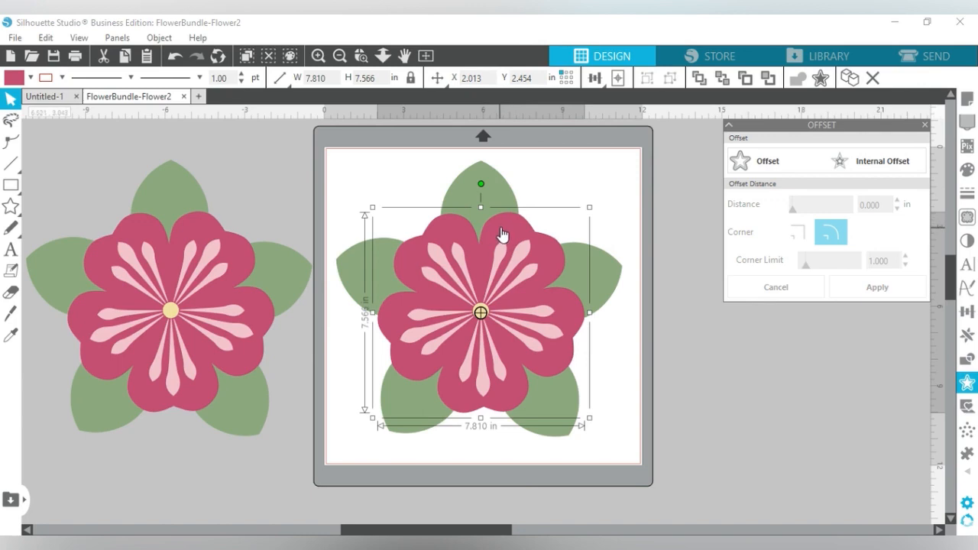
click(871, 160)
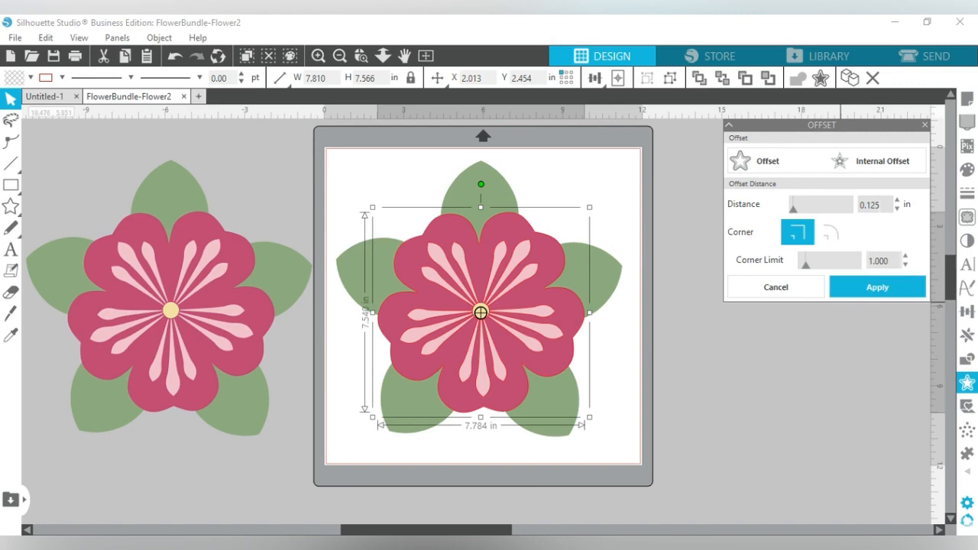
click(877, 287)
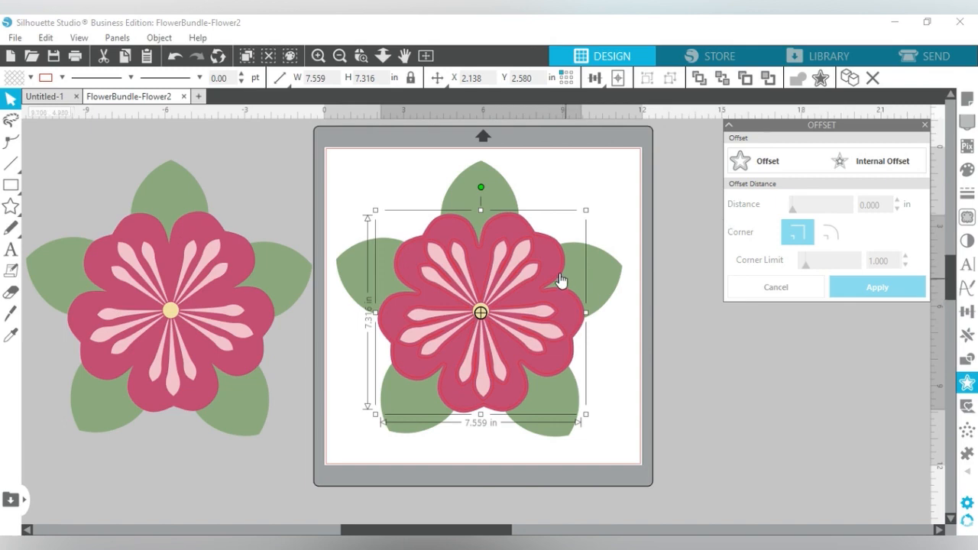
click(686, 338)
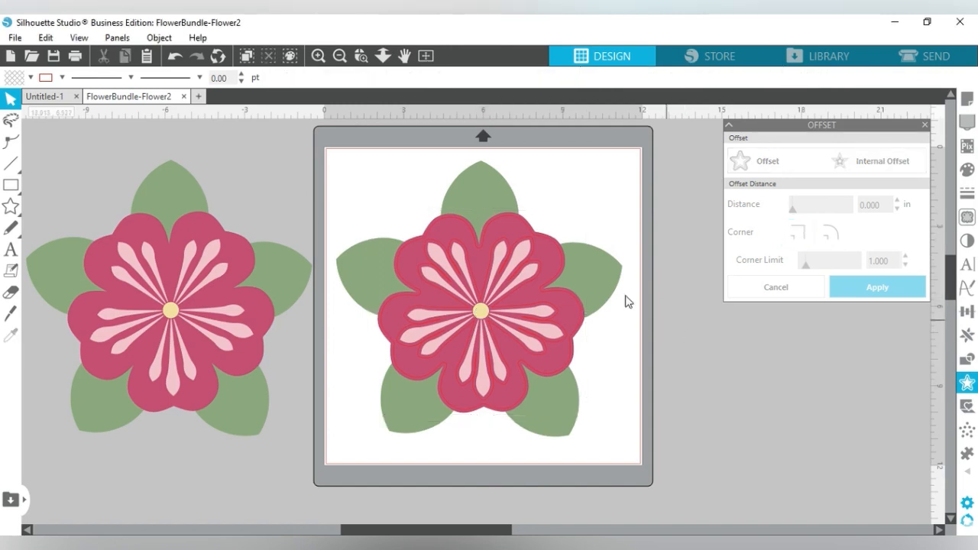
Move the original dark pink petal layer off the mat, leaving its internal offset in place.
click(565, 270)
drag(564, 269, 843, 358)
click(843, 358)
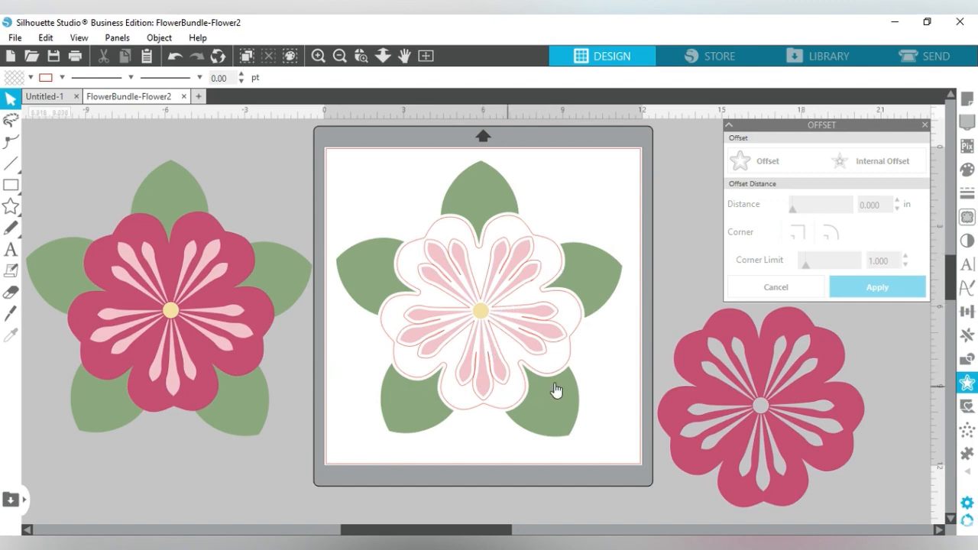
Fill the internal offset shape with the dark pink sampled from the original petal layer.
click(405, 291)
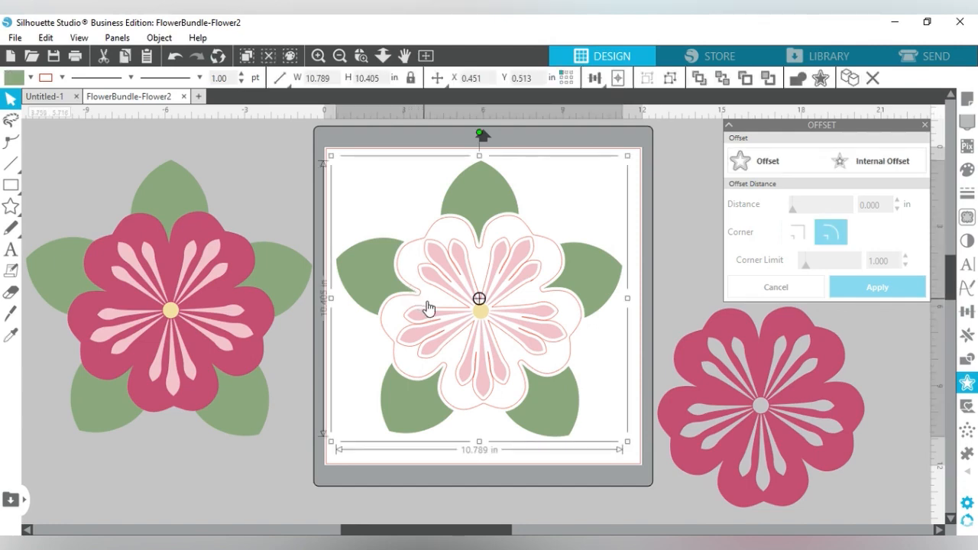
click(442, 298)
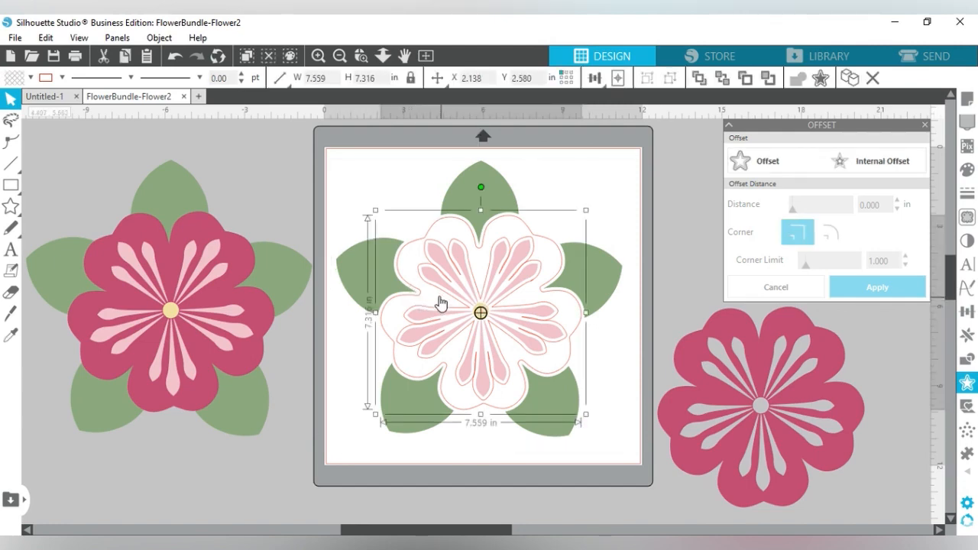
click(10, 337)
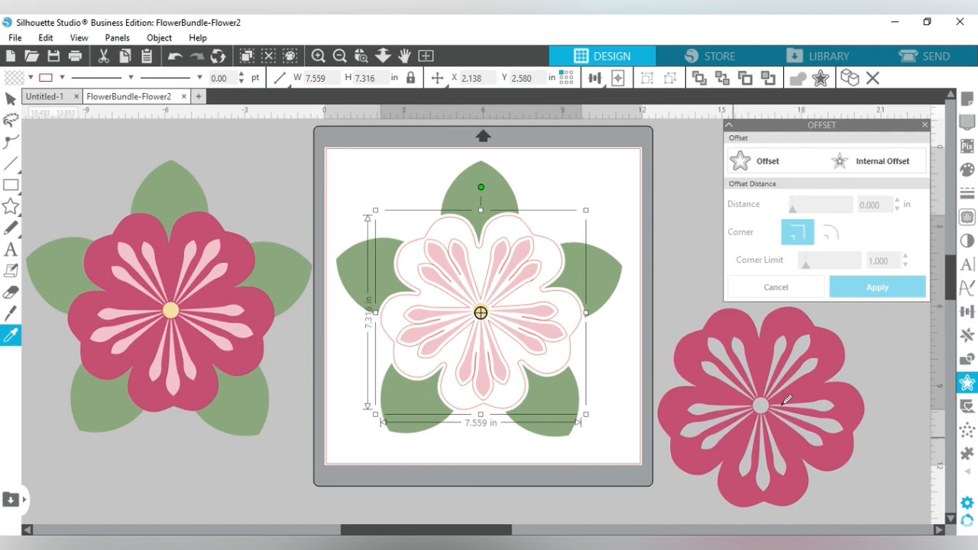
click(729, 322)
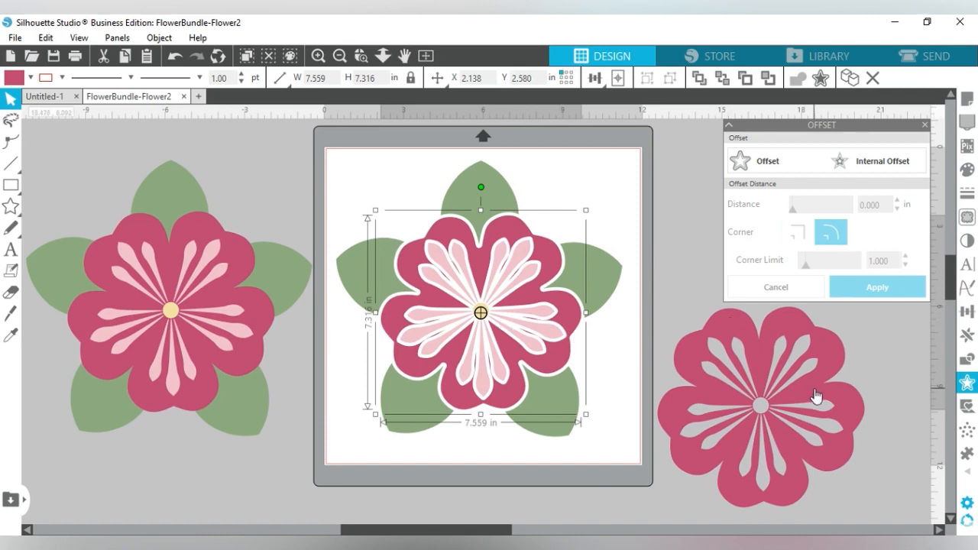
click(669, 330)
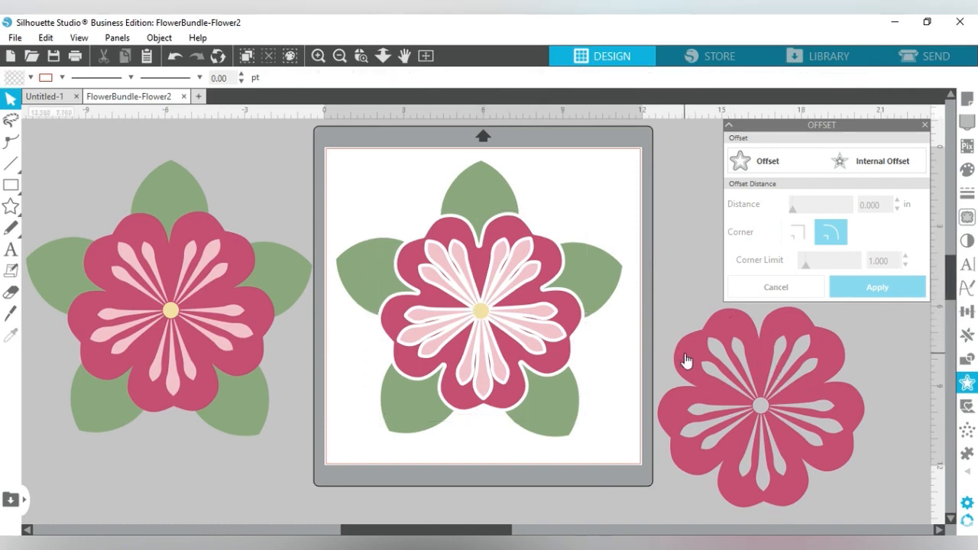
Delete the original dark pink petal layer placed beside the mat.
click(718, 380)
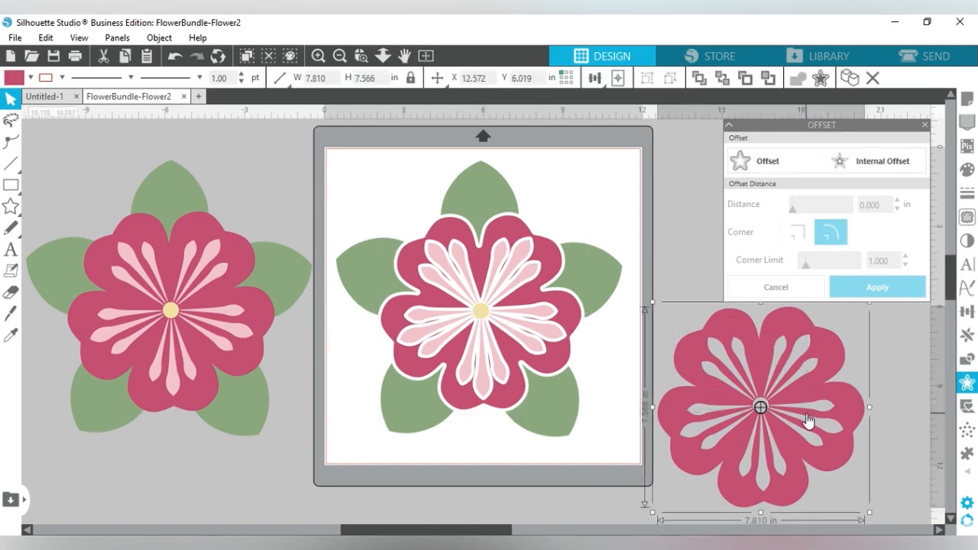
key(Delete)
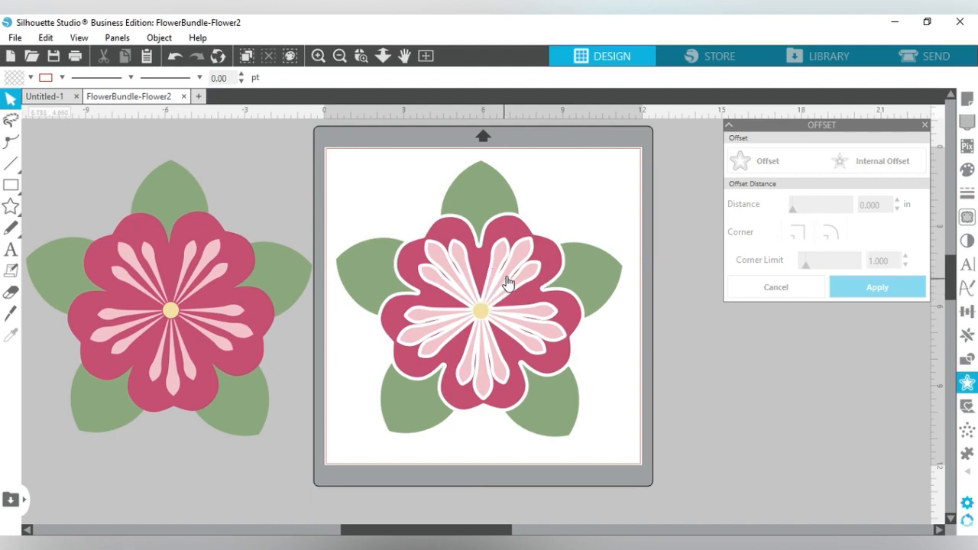
Create a 0.125 in offset with rounded corners around the light pink stamens on the mat.
click(524, 254)
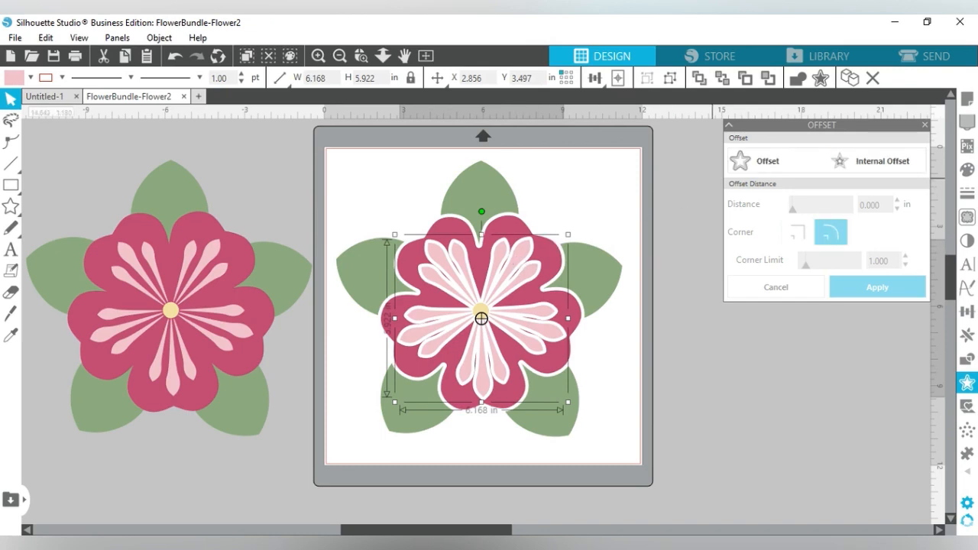
click(768, 161)
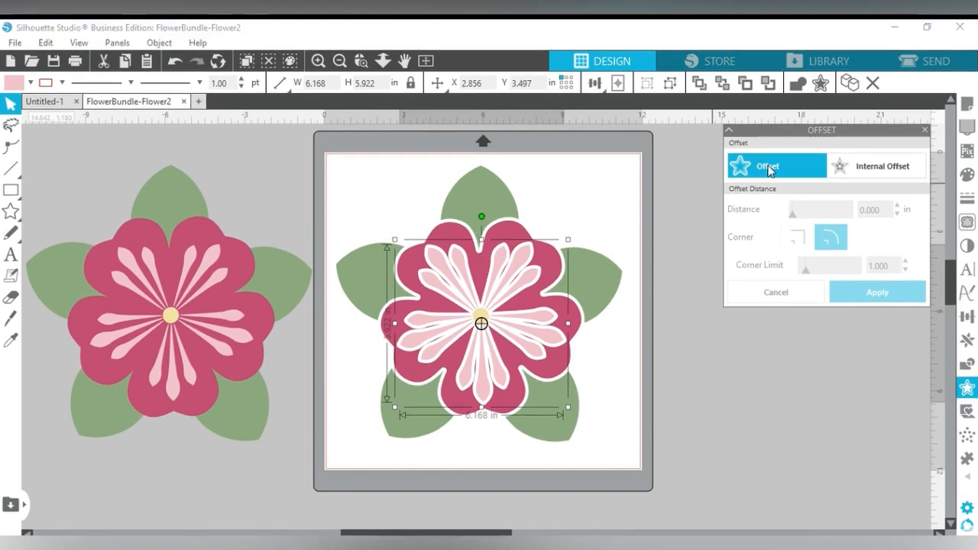
click(767, 163)
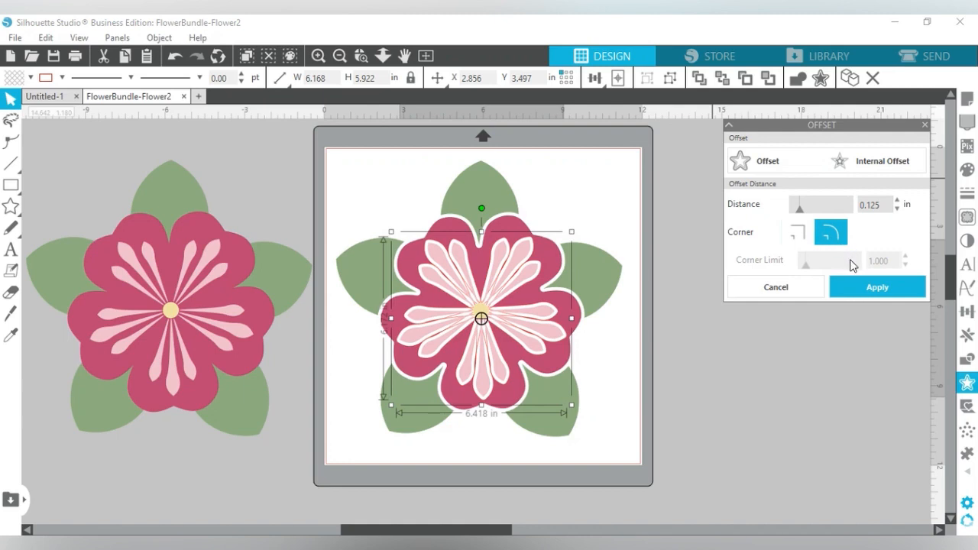
click(857, 288)
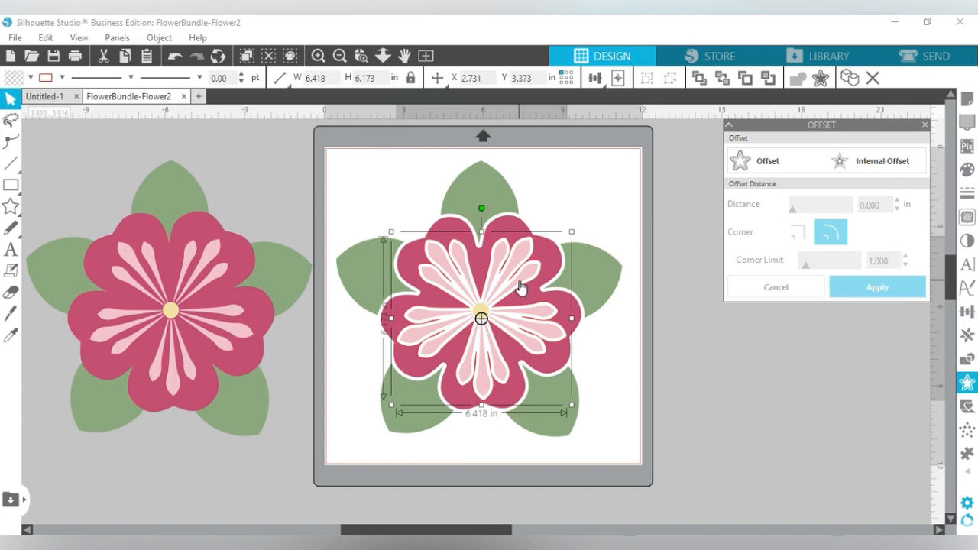
Move the light pink stamens off the mat, leaving their offset outline in place.
drag(519, 286, 758, 346)
click(759, 346)
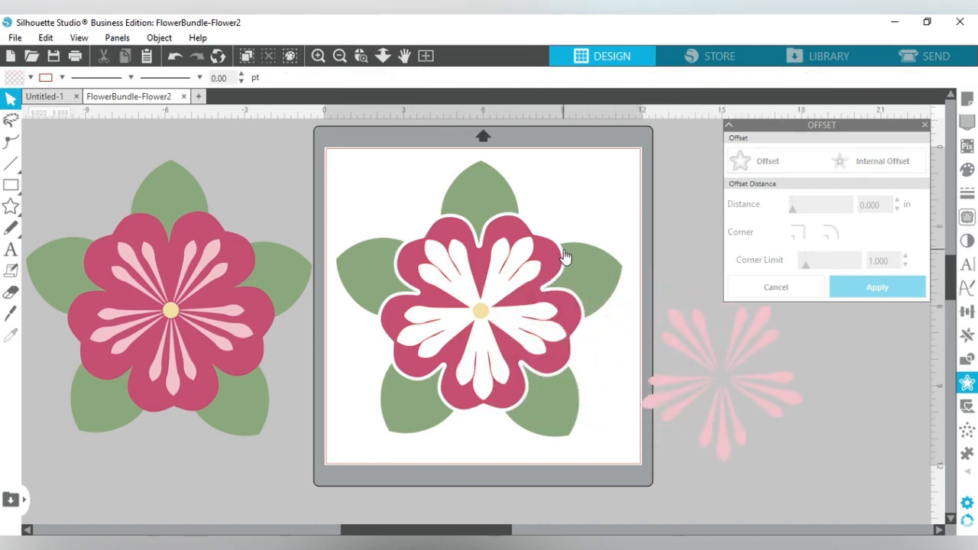
click(554, 263)
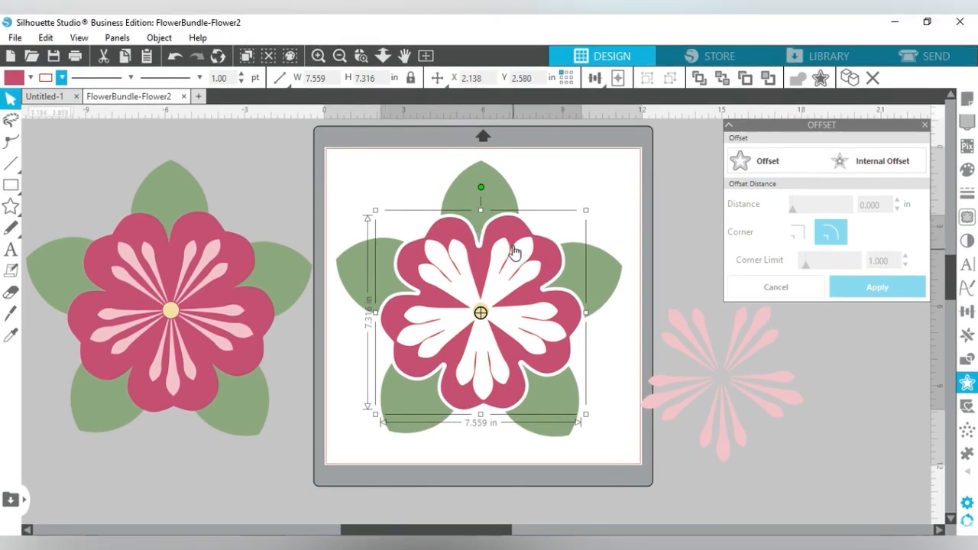
Fill the stamens' offset shape on the mat with yellow.
click(510, 262)
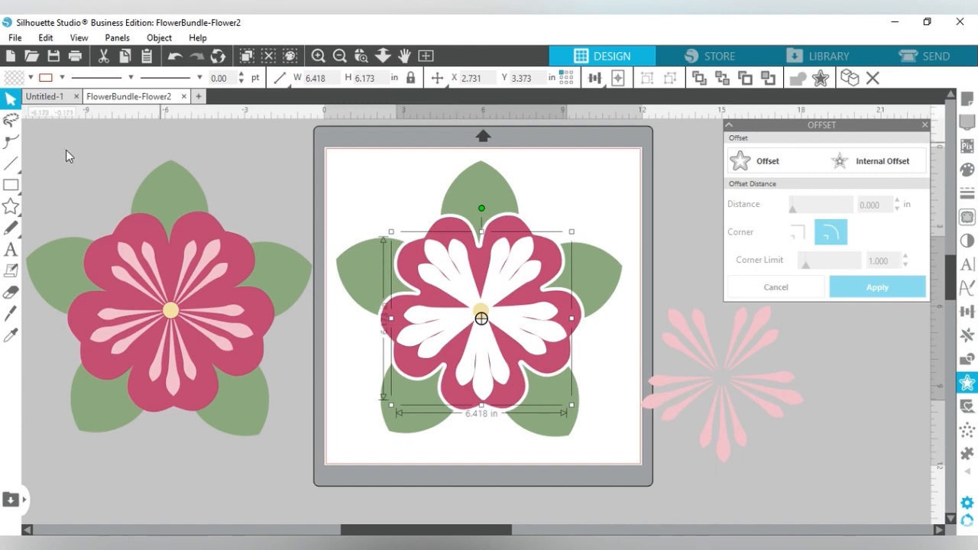
click(32, 80)
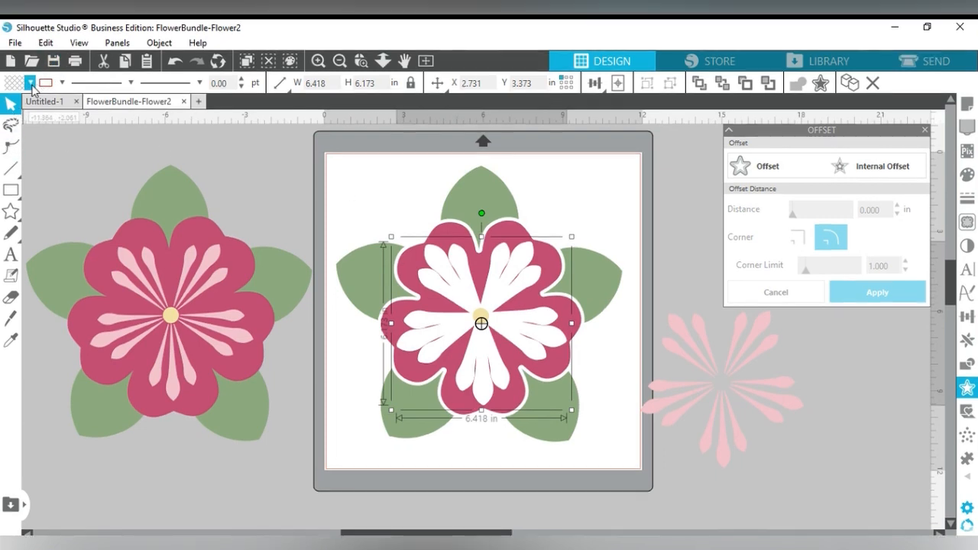
click(41, 103)
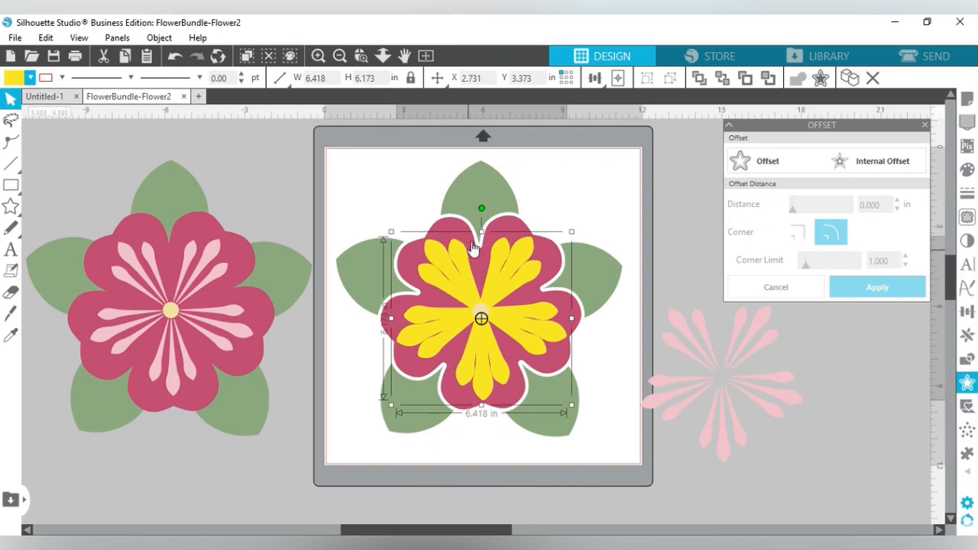
Subtract the yellow offset shape from the dark pink petal layer on the mat.
shift+click(507, 223)
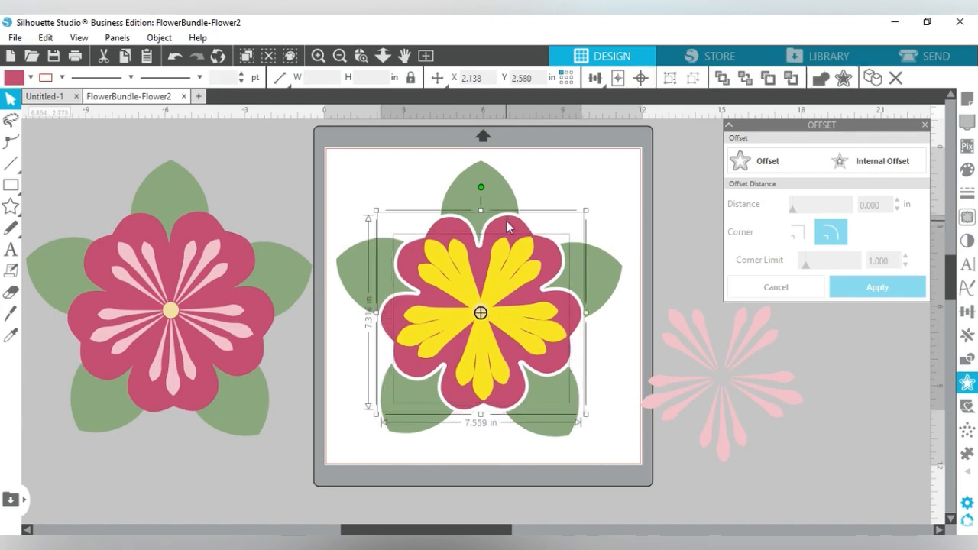
click(969, 361)
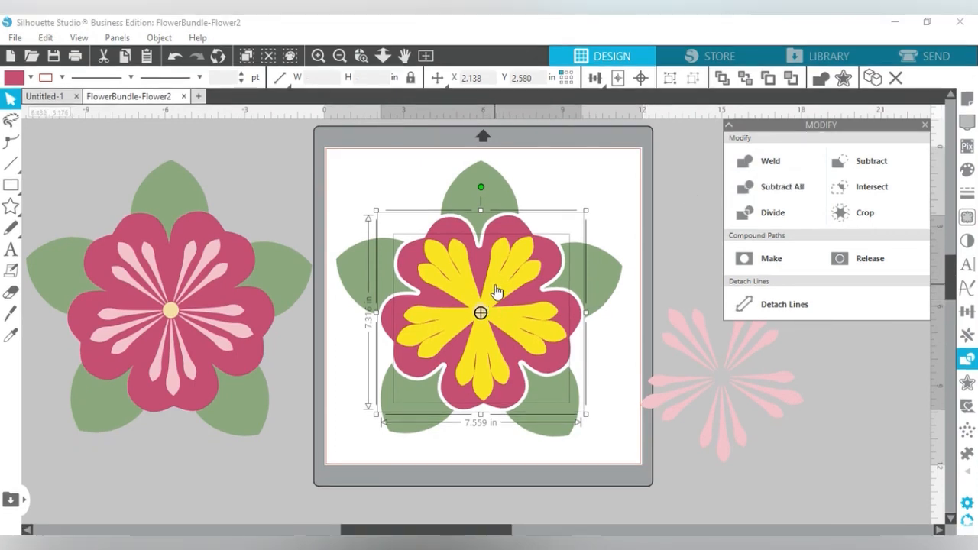
click(609, 249)
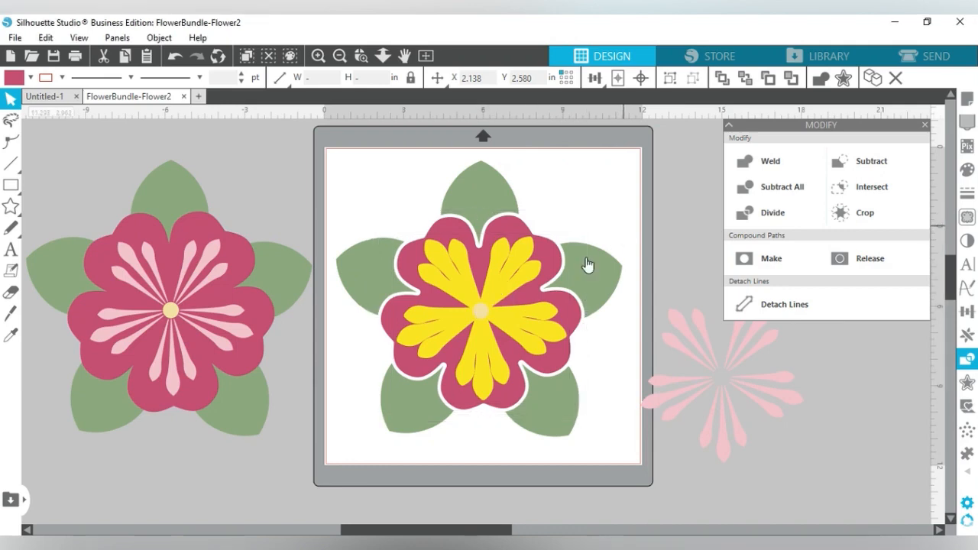
Delete the yellow offset shape and move the light pink stamens back into the petal cutouts.
click(495, 285)
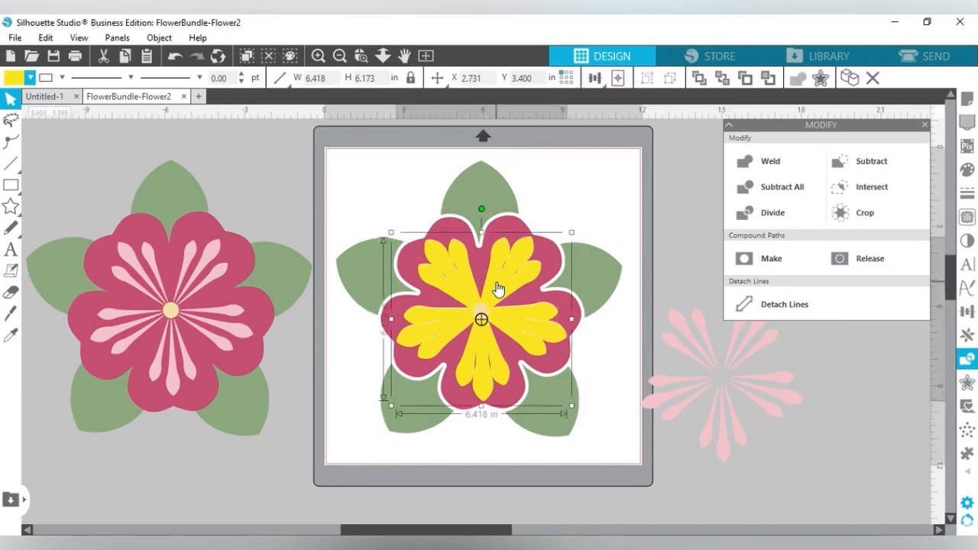
key(Delete)
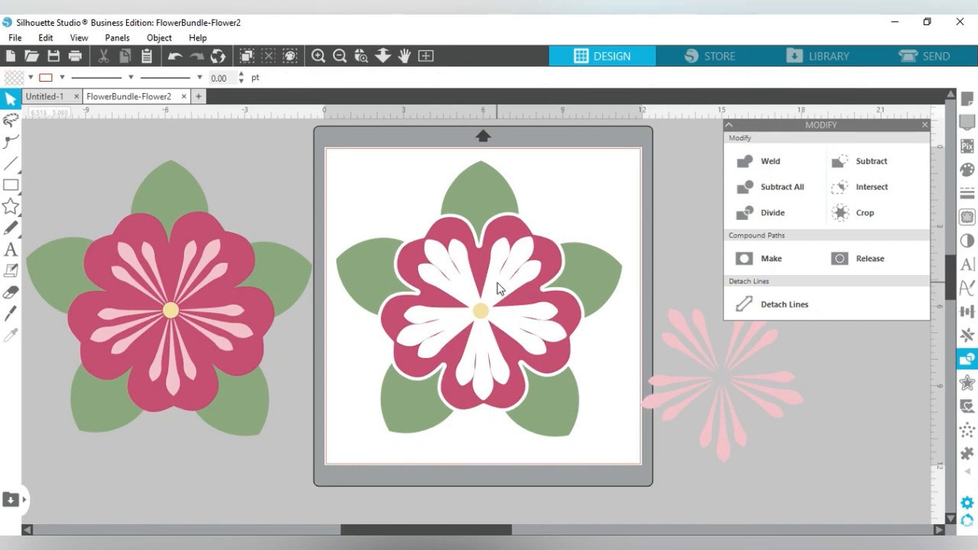
drag(716, 382, 478, 316)
key(Escape)
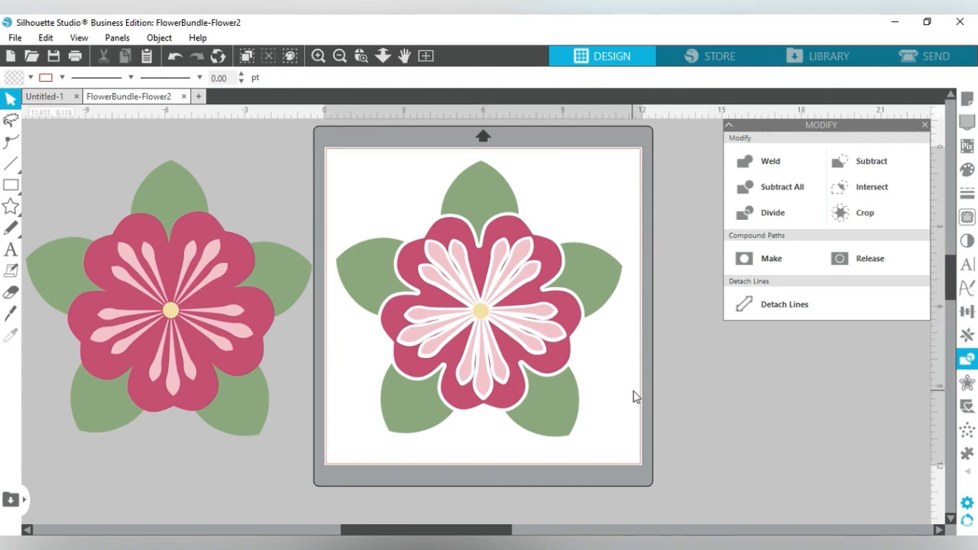
Create a 0.125 in offset with rounded corners around the flower's centre circle on the mat.
click(479, 310)
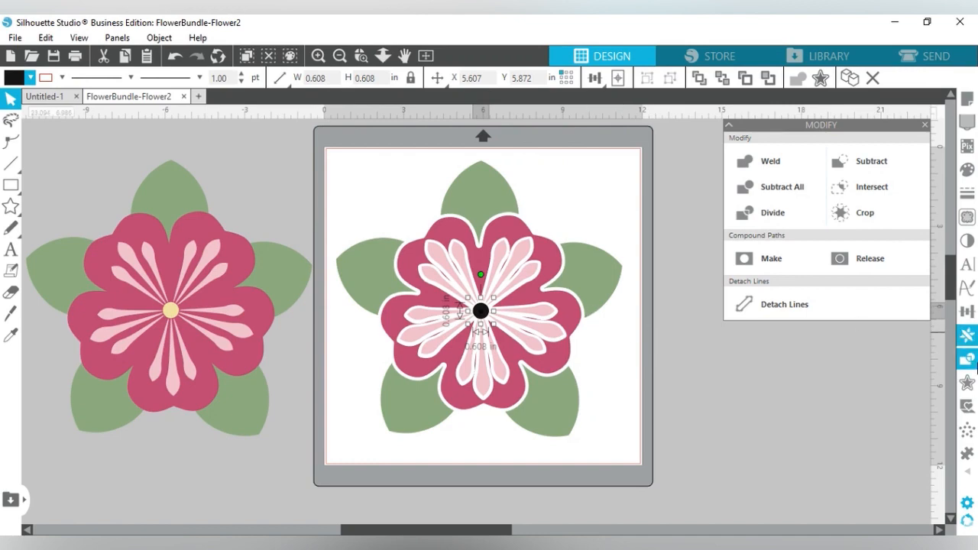
click(967, 383)
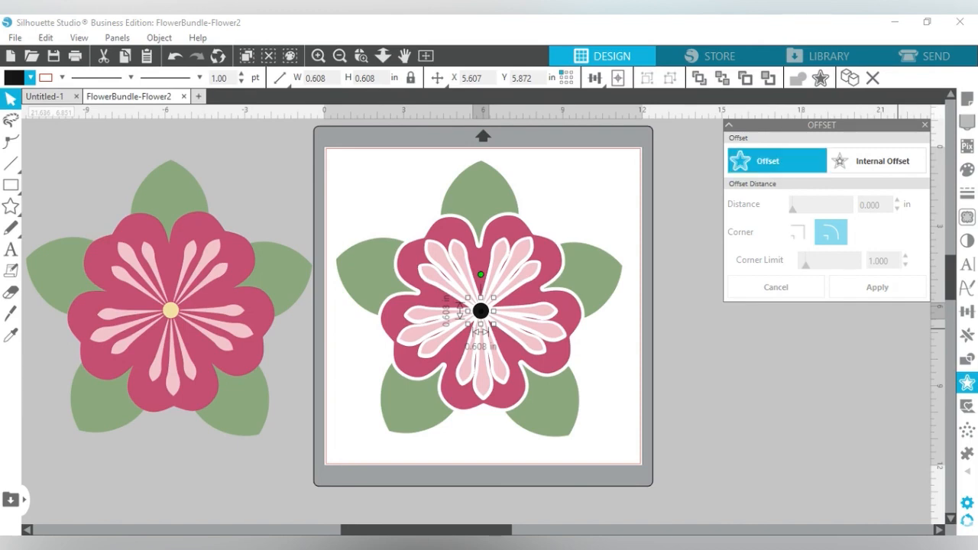
click(773, 166)
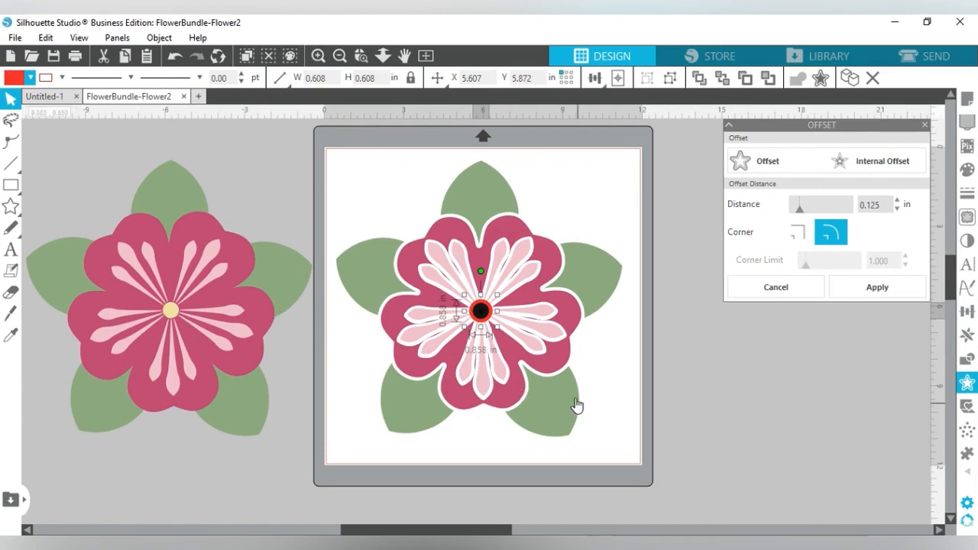
Subtract the red offset circle from the flower layers beneath it.
click(524, 299)
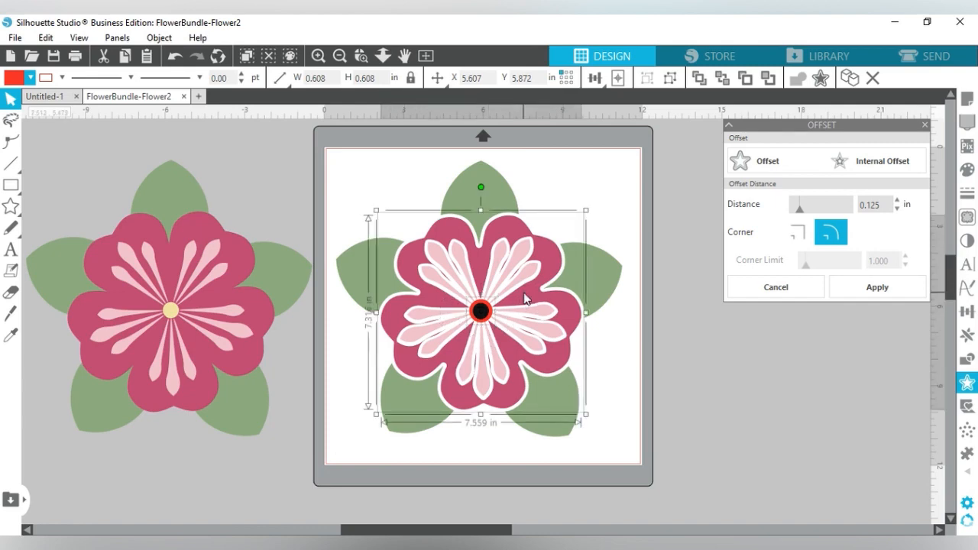
click(968, 361)
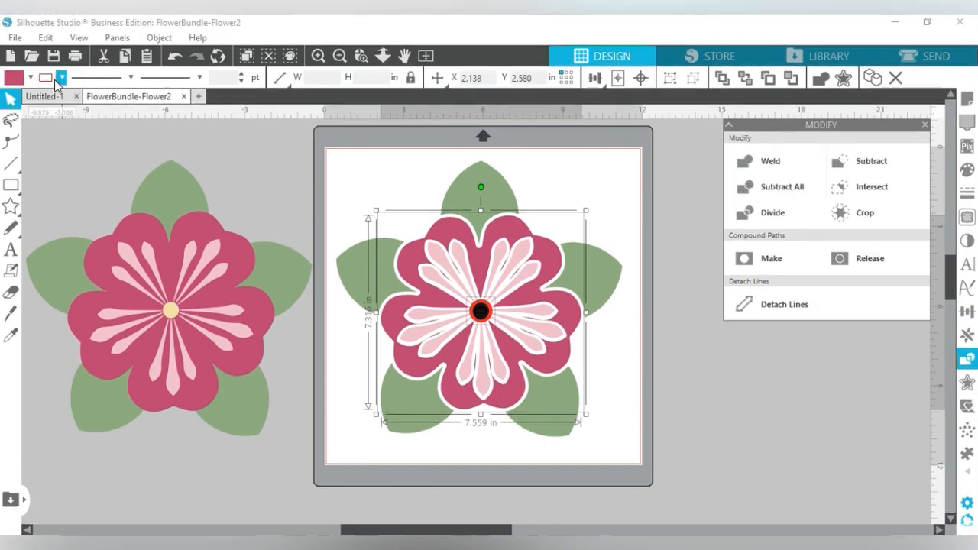
click(669, 376)
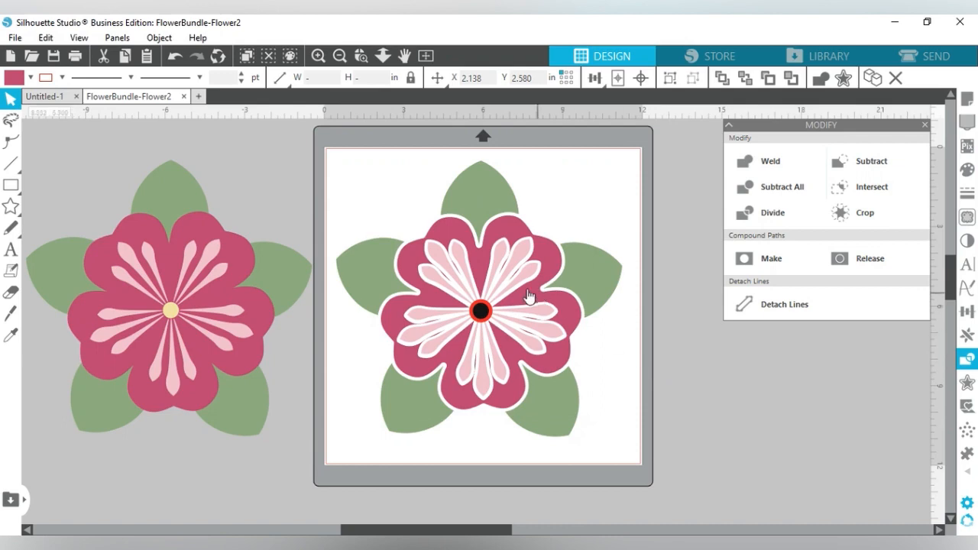
Delete the red offset circle around the flower's centre, keeping the centre circle itself.
click(490, 318)
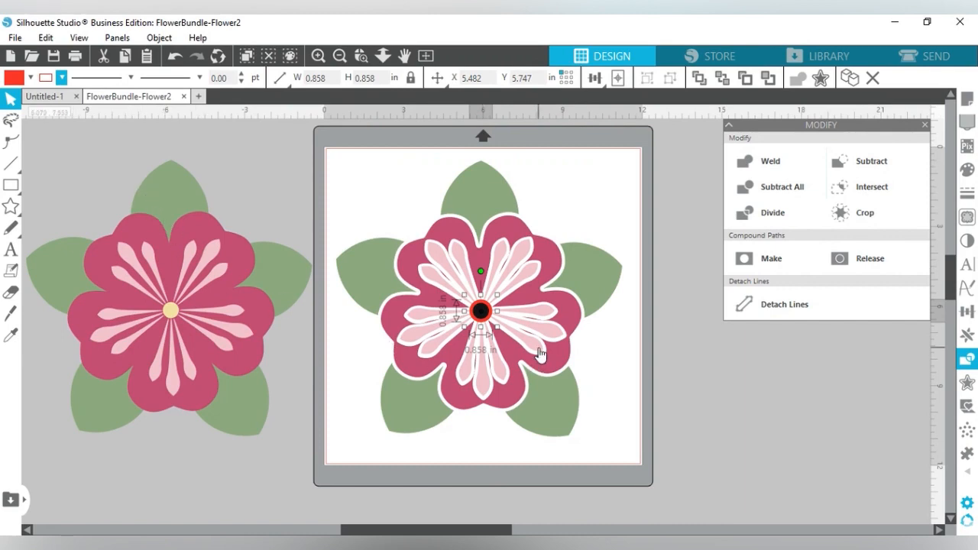
key(Delete)
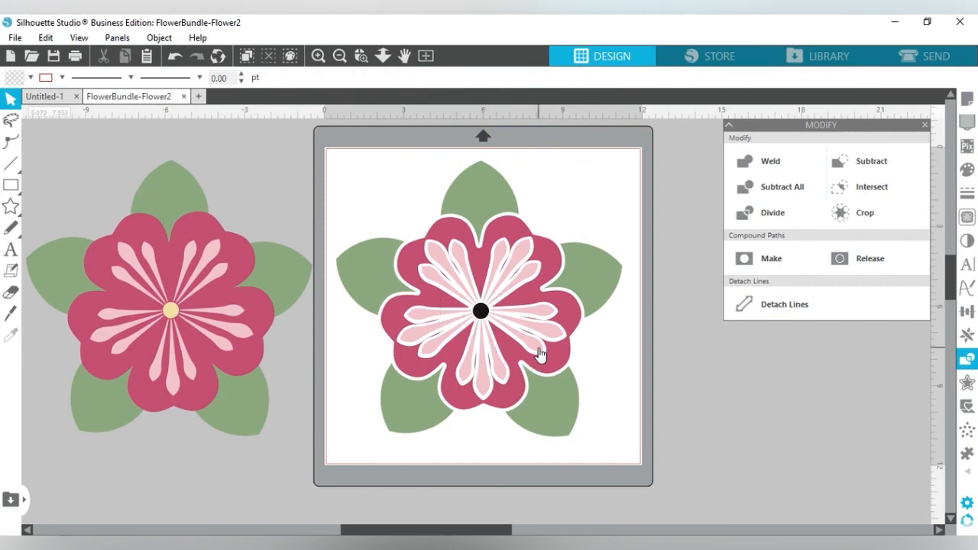
click(482, 320)
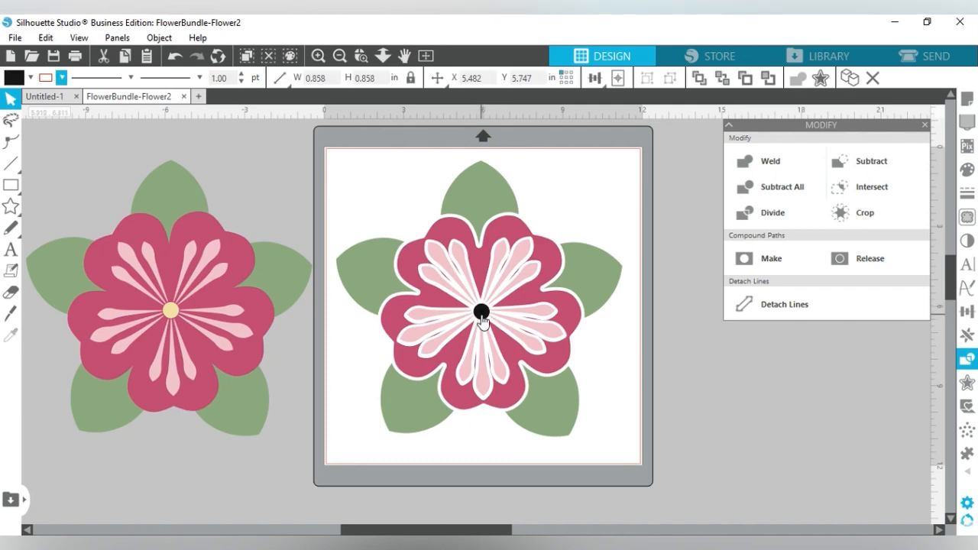
click(662, 395)
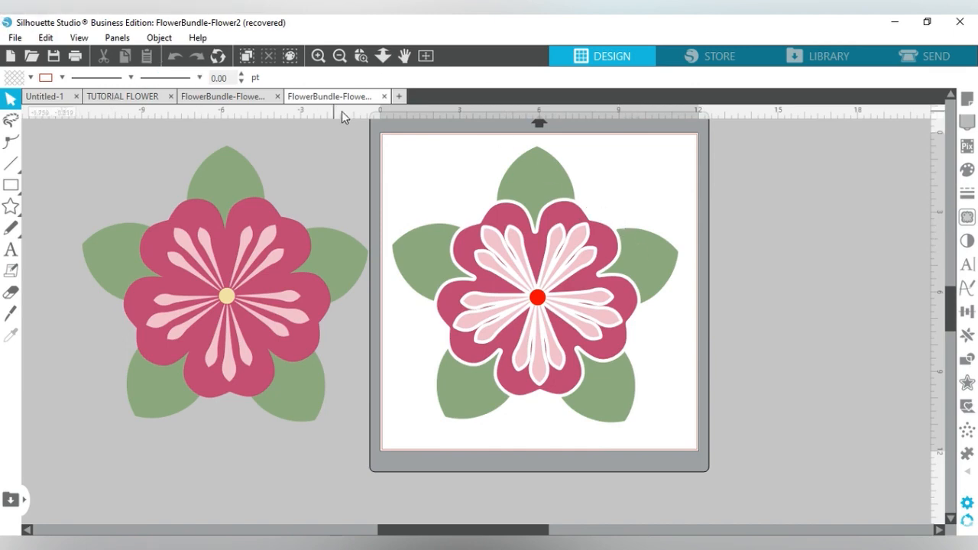
Open the rhinestone settings and select the green leaf layer of the flower on the mat.
click(118, 38)
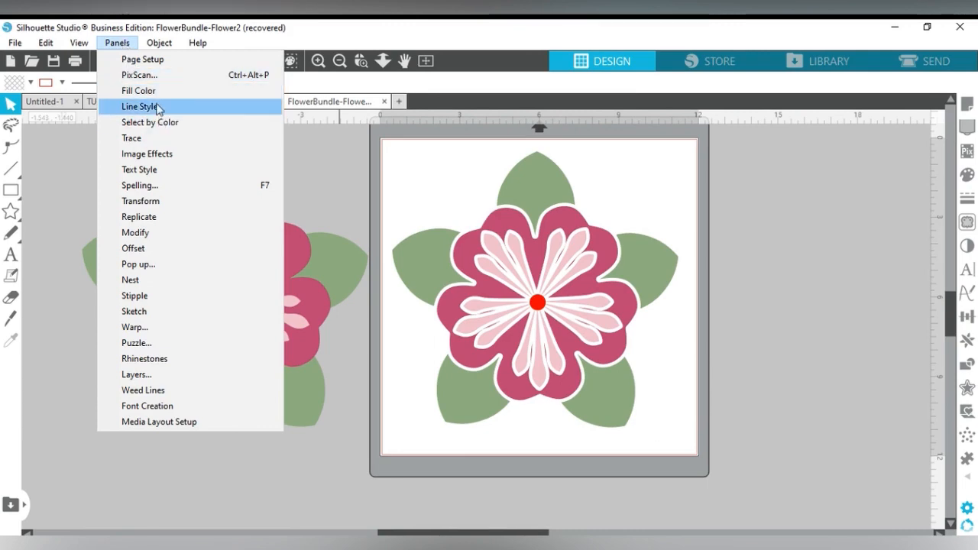
click(155, 362)
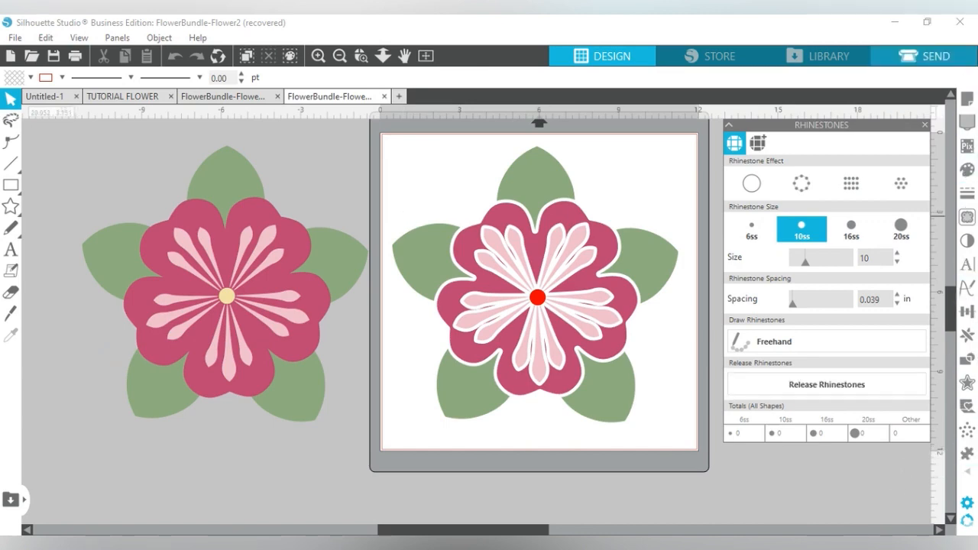
mouse_move(967, 472)
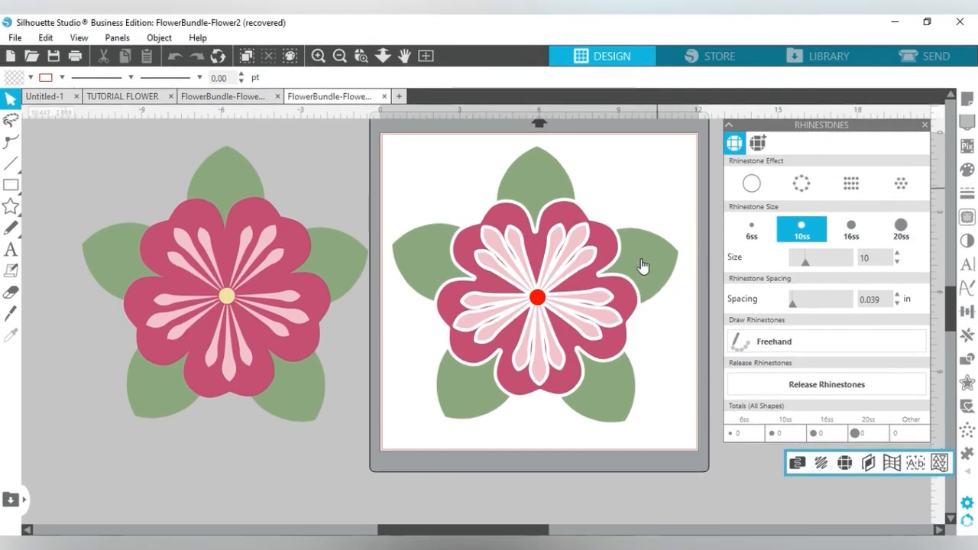
click(541, 168)
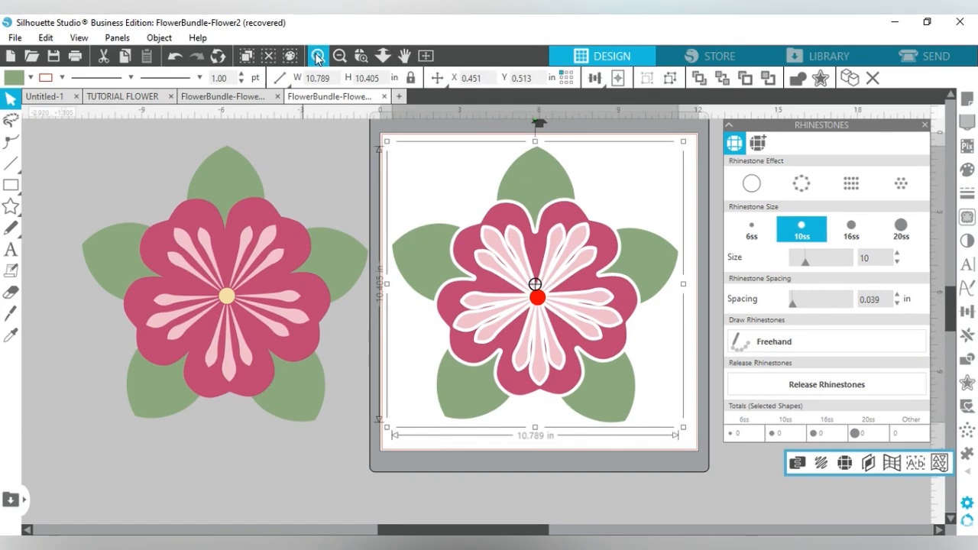
click(317, 57)
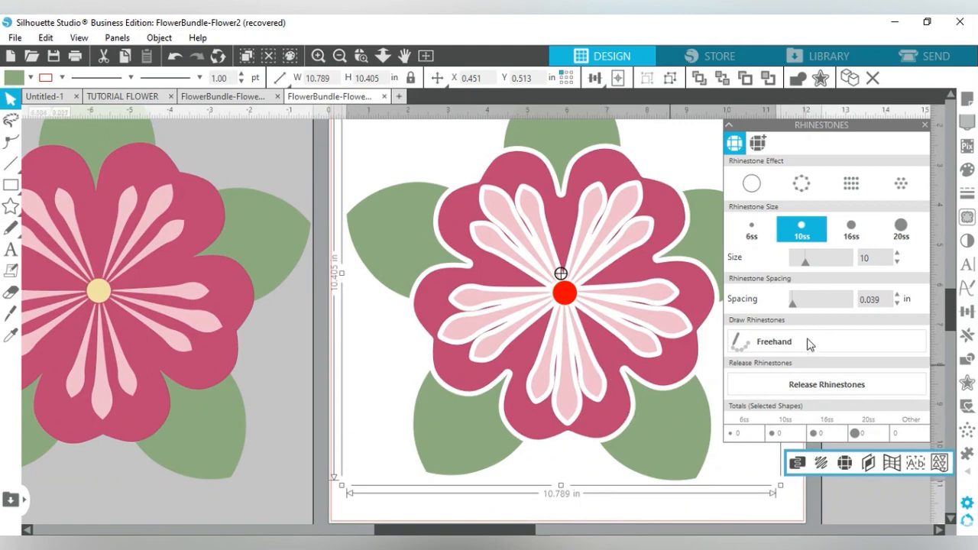
scroll(943, 307, up, 1)
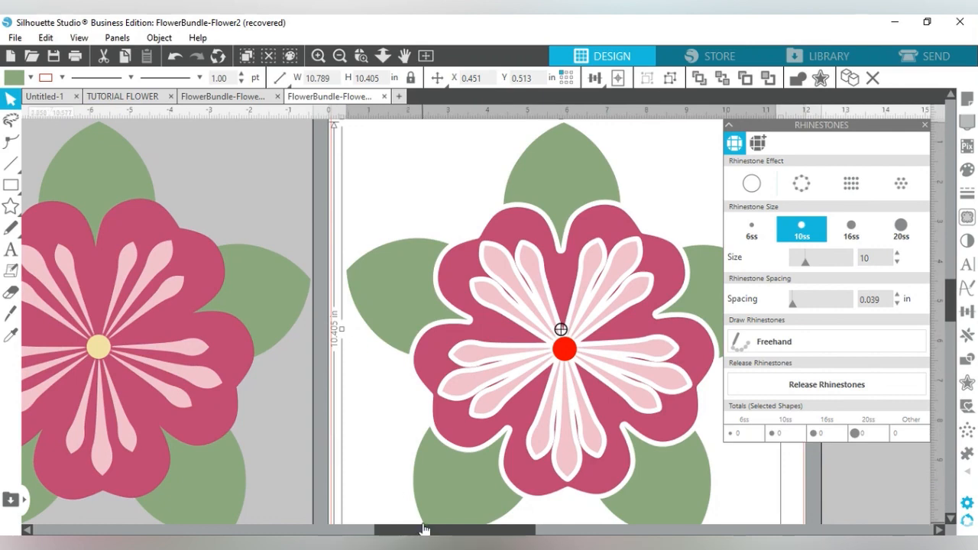
mouse_move(421, 531)
mouse_down()
mouse_move(399, 529)
mouse_move(447, 528)
mouse_move(438, 526)
mouse_up()
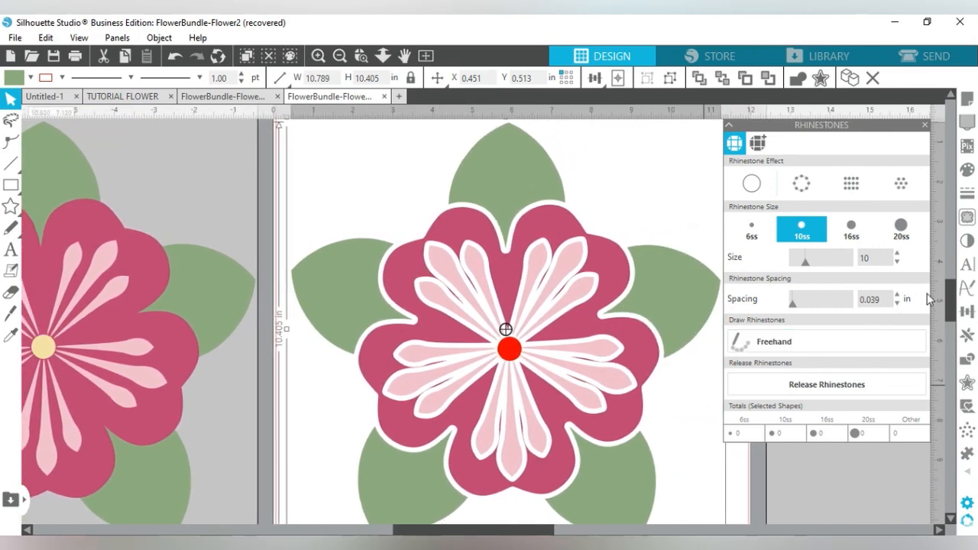
scroll(947, 308, down, 1)
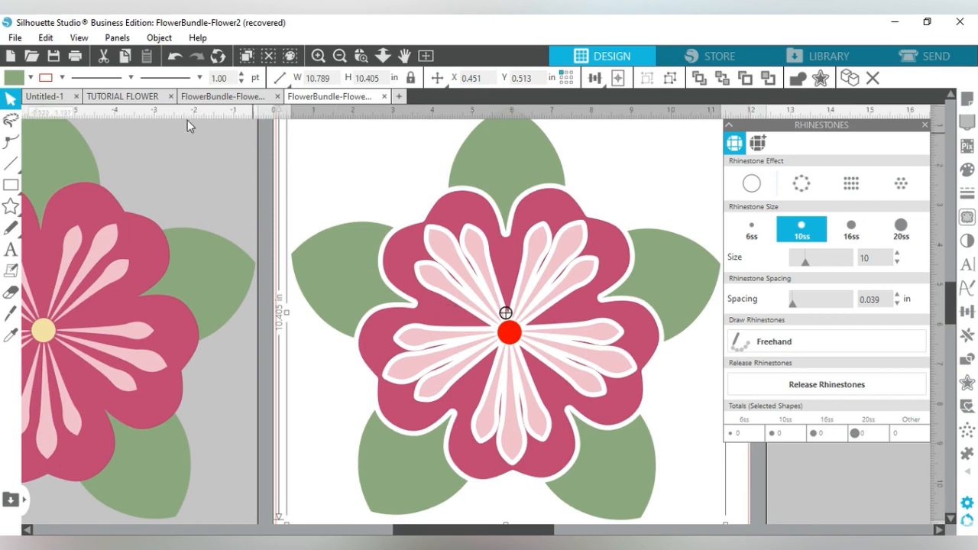
click(340, 56)
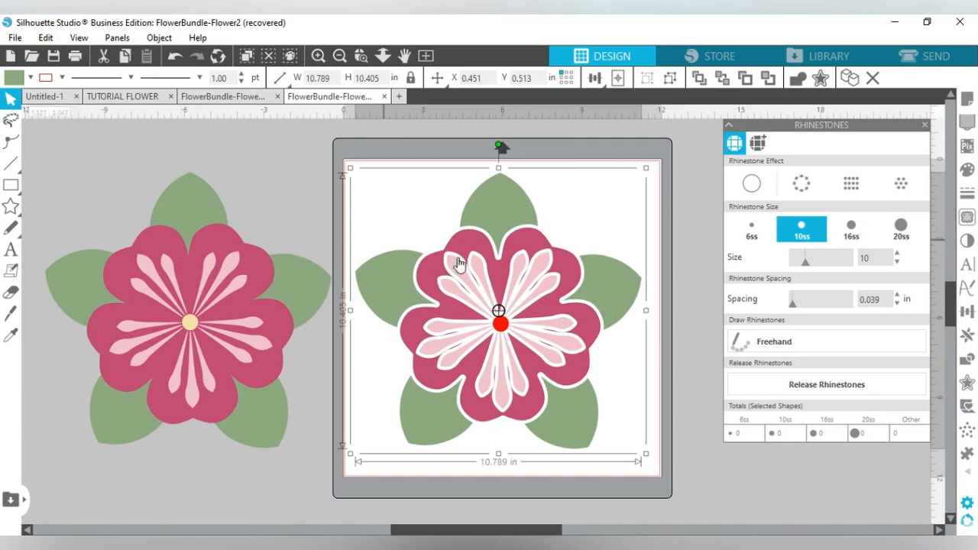
Try the edge and linear fill rhinestone effects on the green leaves.
click(812, 187)
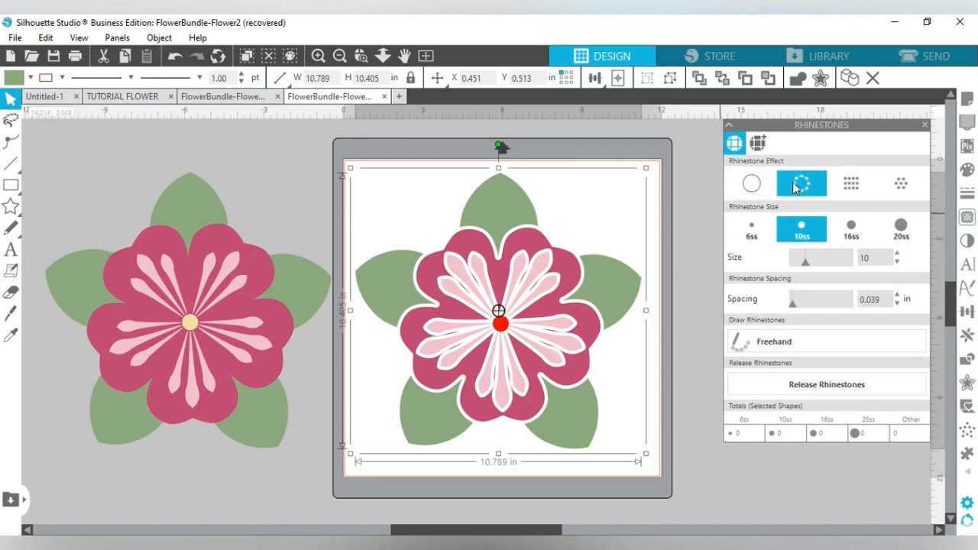
click(793, 186)
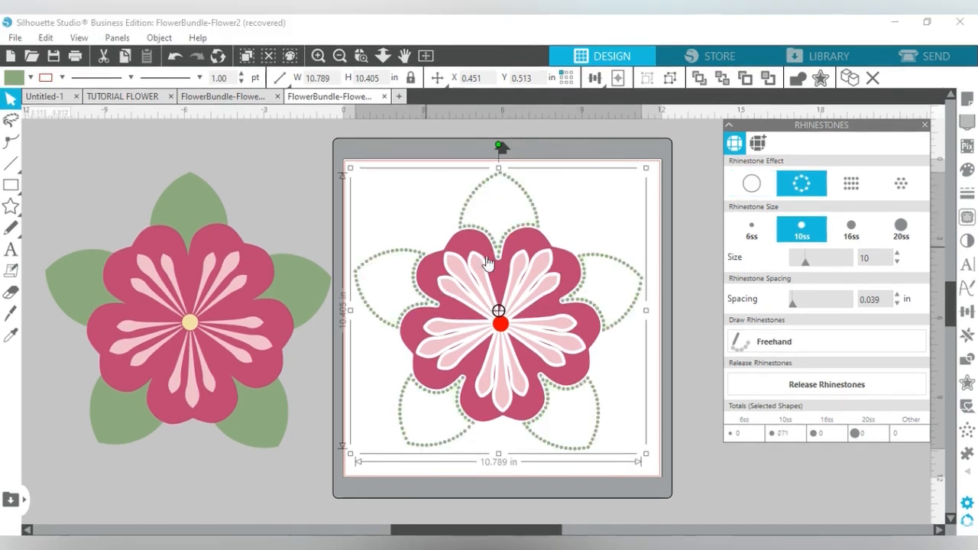
click(850, 184)
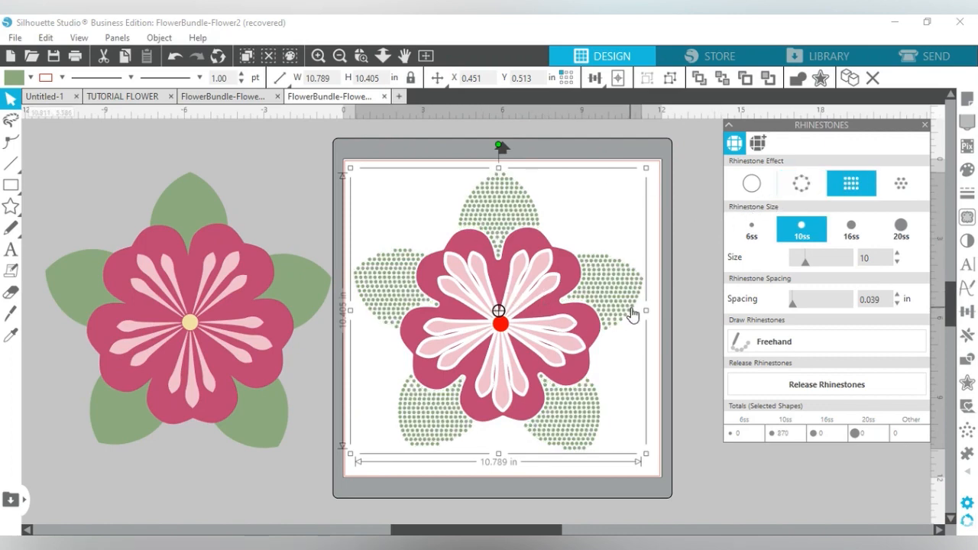
Fill the green leaves with 10ss rhinestones using the radial fill effect and a spacing of 0.030 in.
click(897, 190)
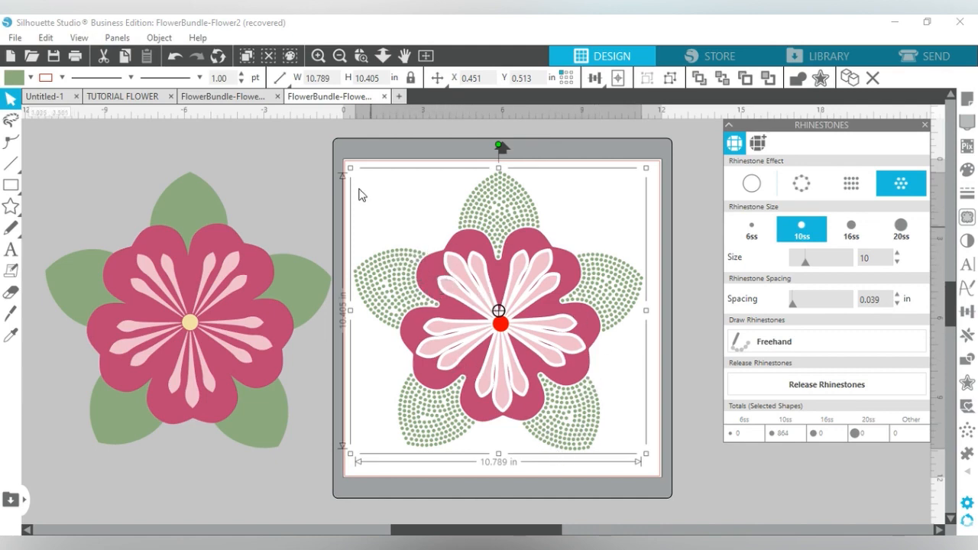
click(318, 56)
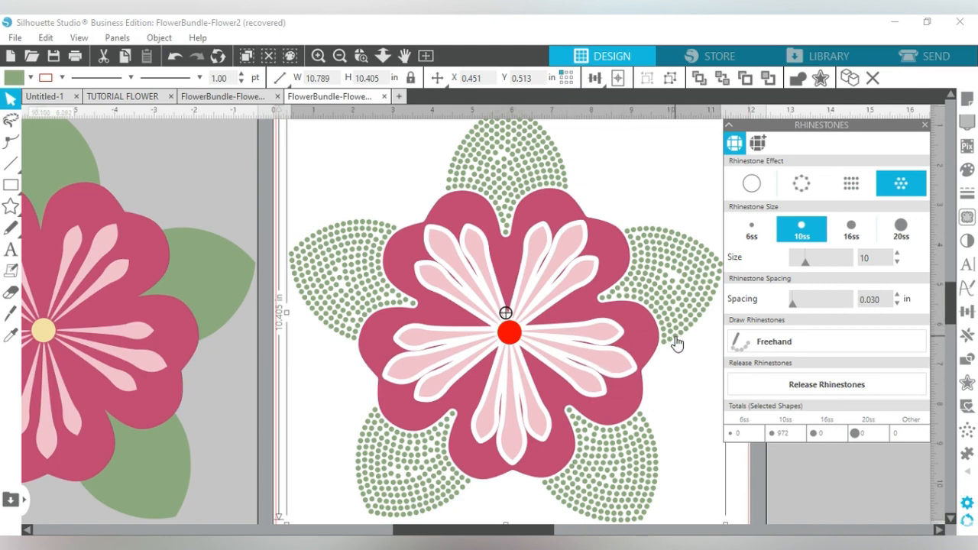
scroll(675, 342, down, 1)
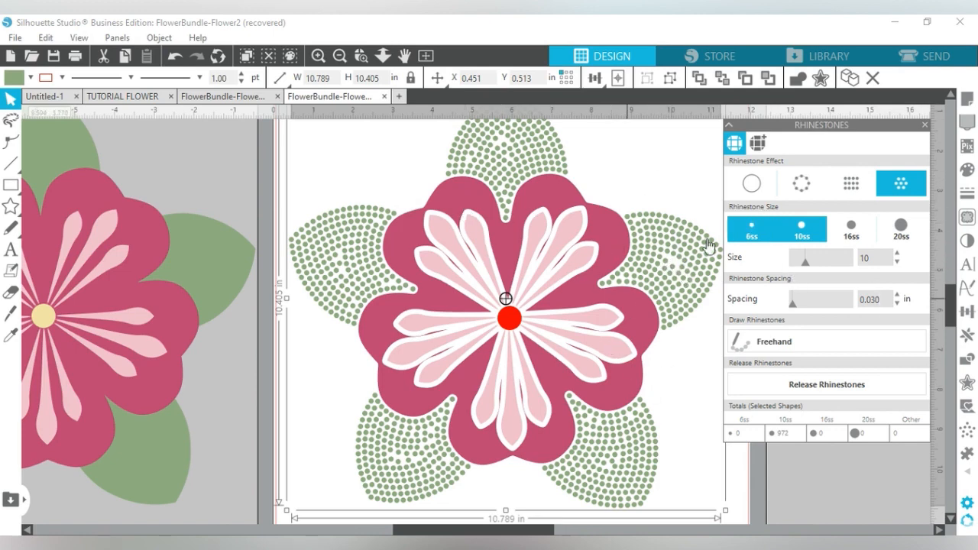
Compare linear and radial rhinestone fills on the dark pink petals and keep the 10ss radial fill at 0.030 in spacing.
click(617, 238)
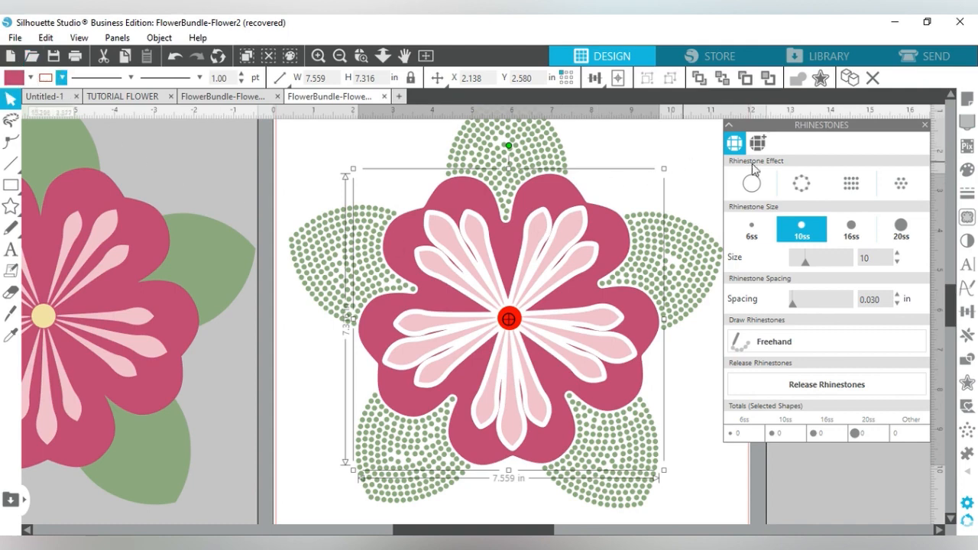
click(907, 193)
click(857, 189)
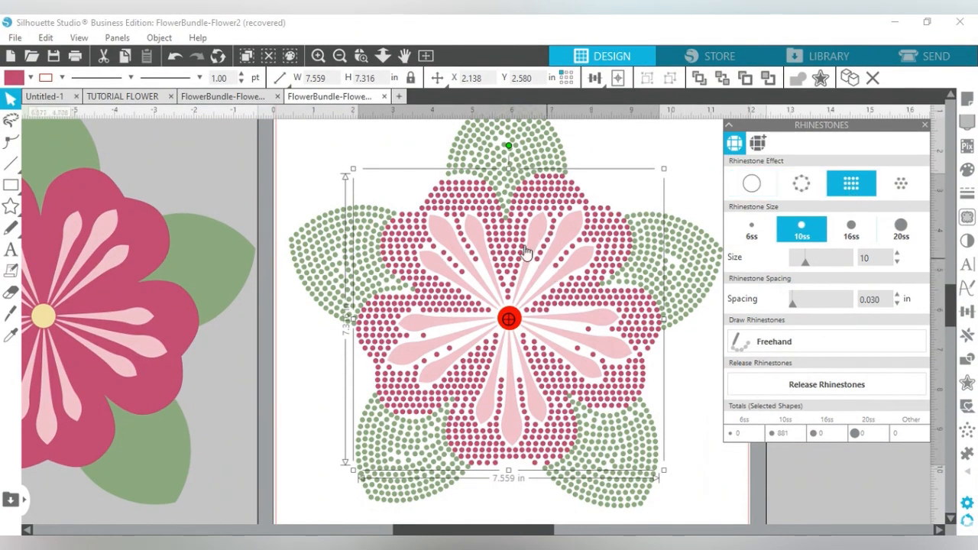
click(902, 189)
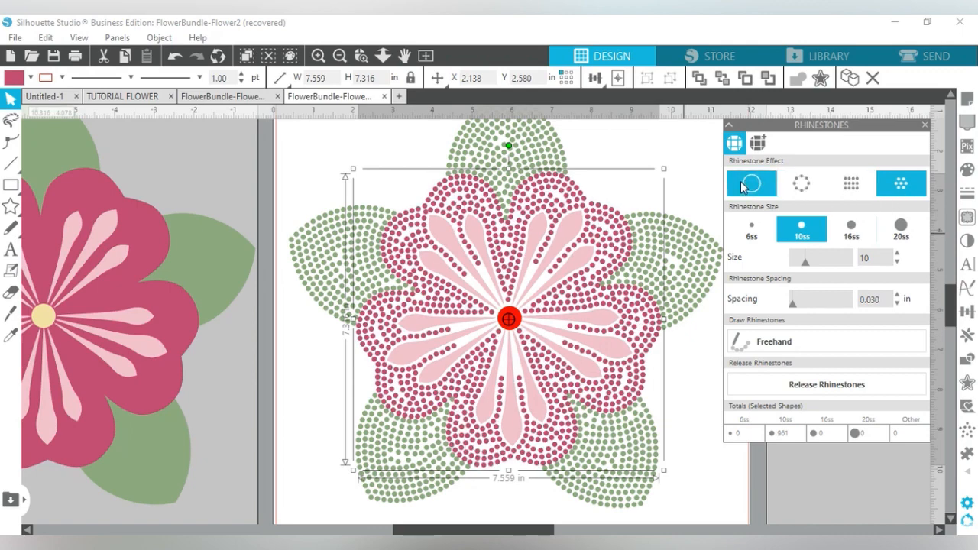
click(834, 190)
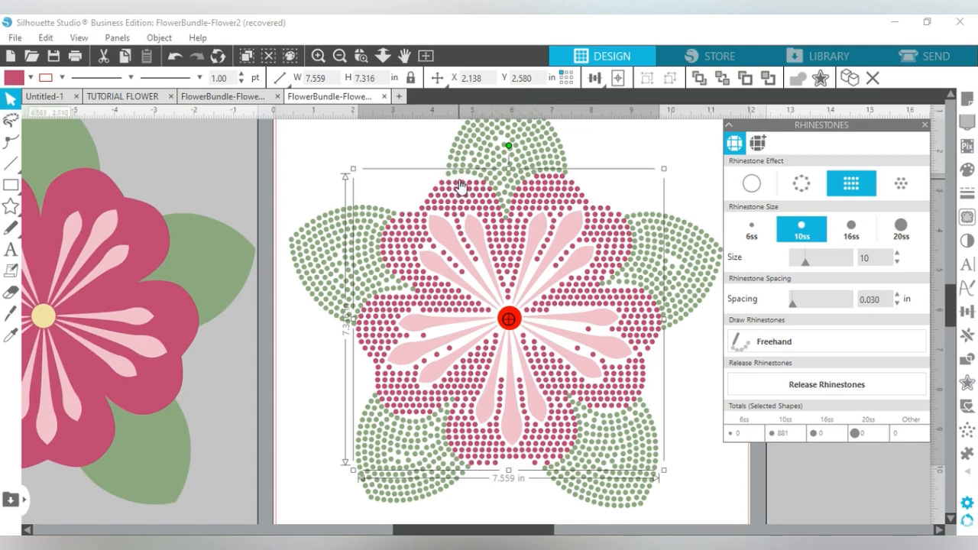
click(892, 188)
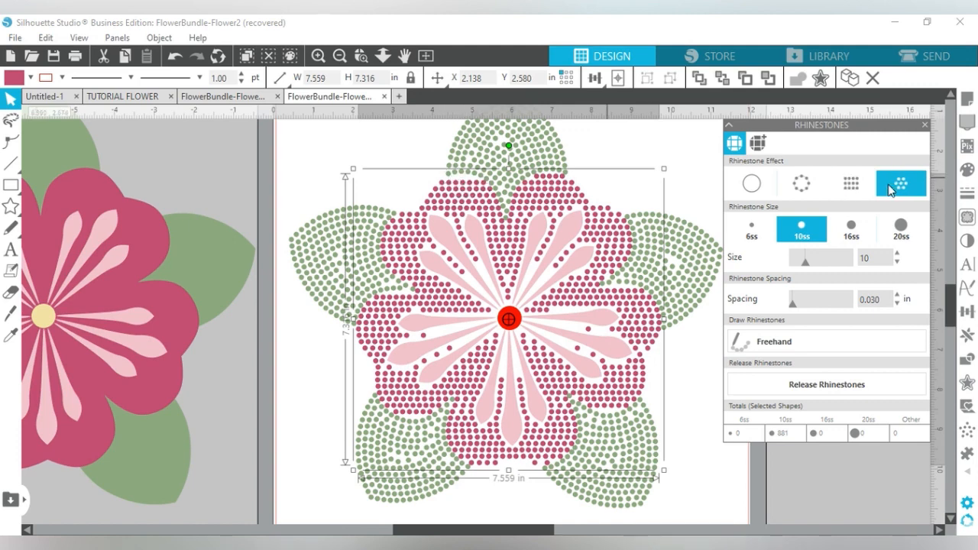
click(845, 191)
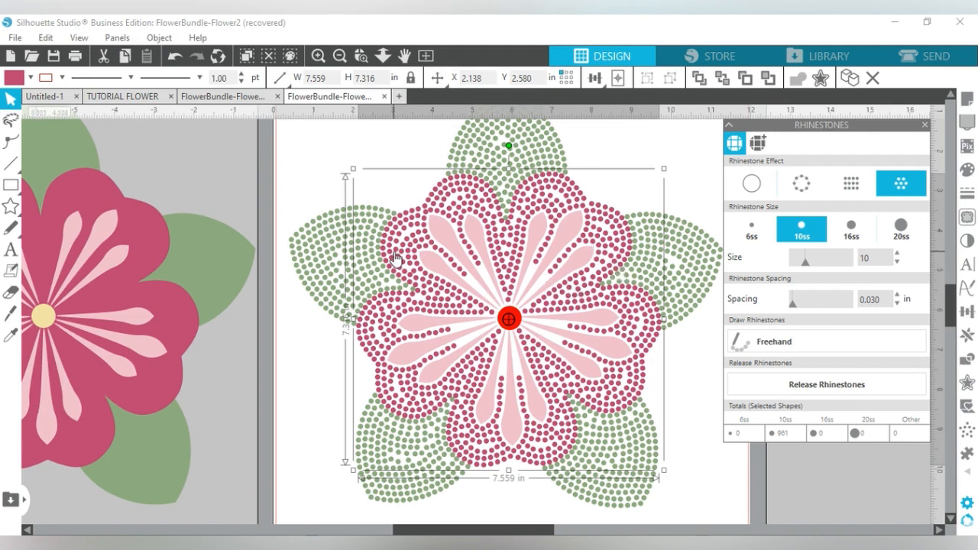
Recolour the light pink stamens blue and fill them with 10ss rhinestones using the radial fill effect.
click(480, 241)
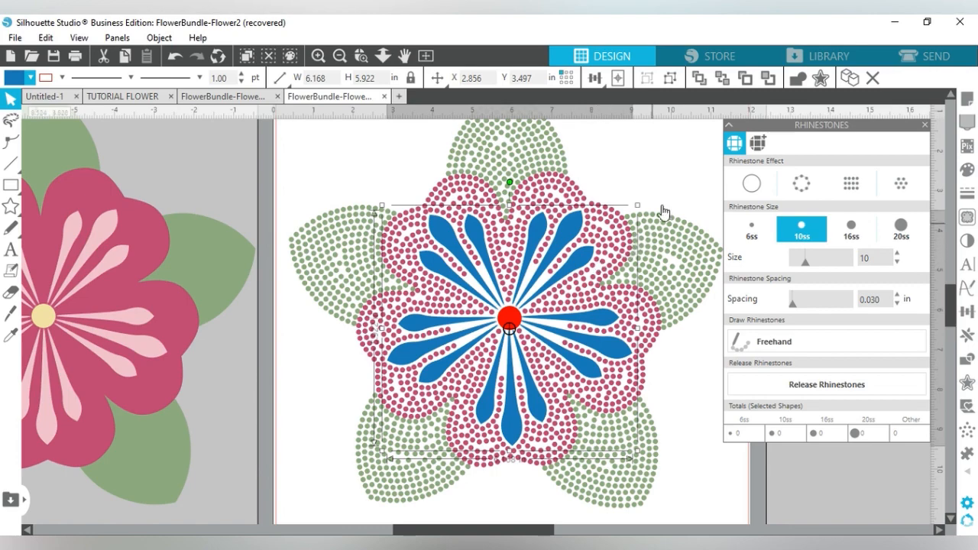
click(815, 191)
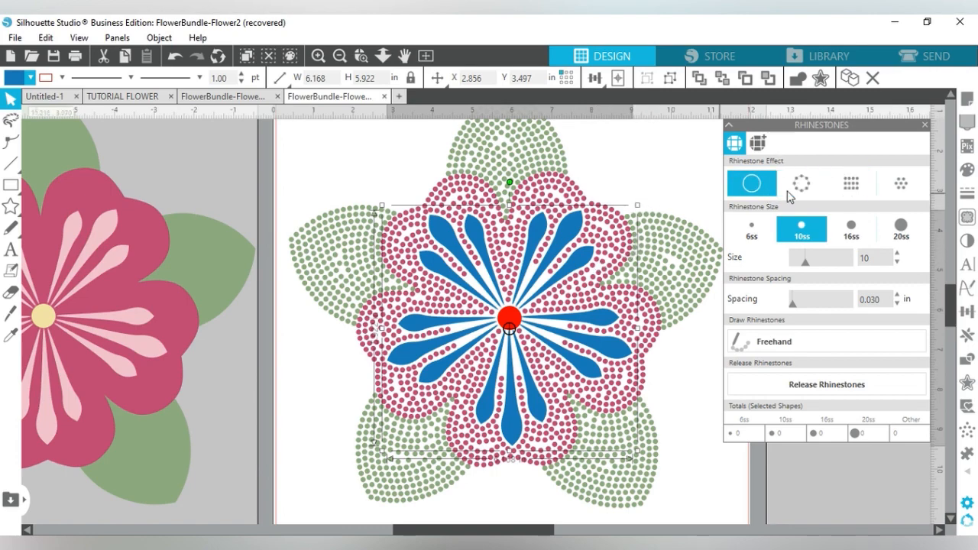
click(818, 188)
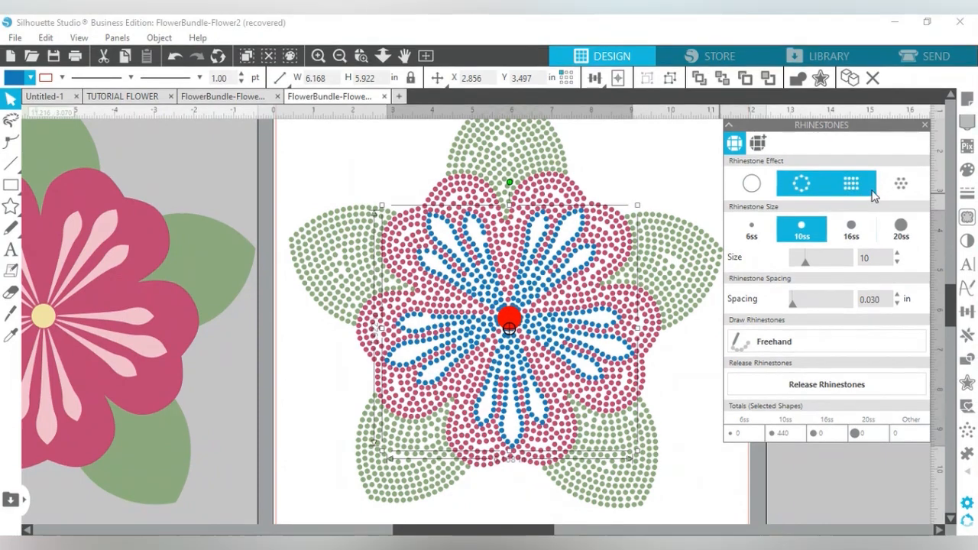
click(906, 195)
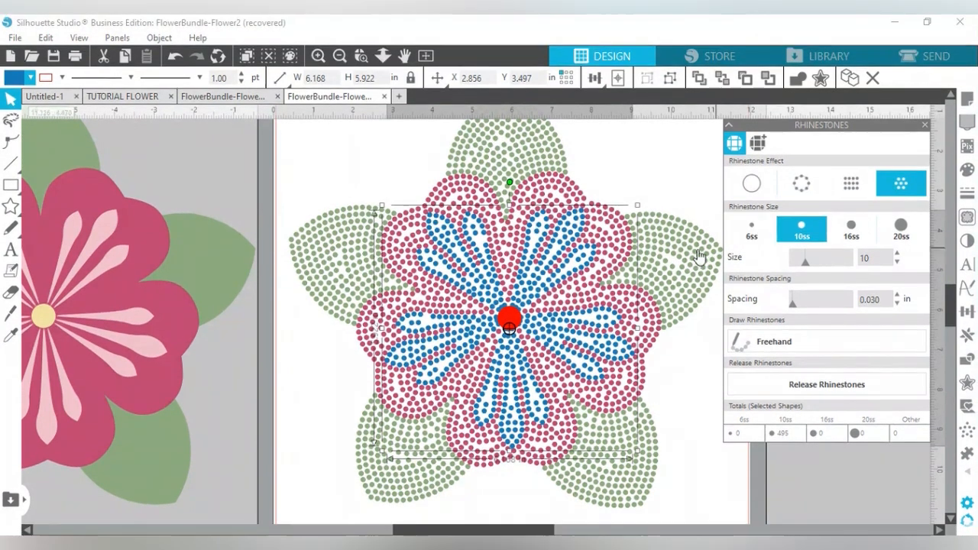
Fill the flower's red centre circle with 10ss rhinestones using the radial fill effect at 0.030 in spacing.
click(514, 315)
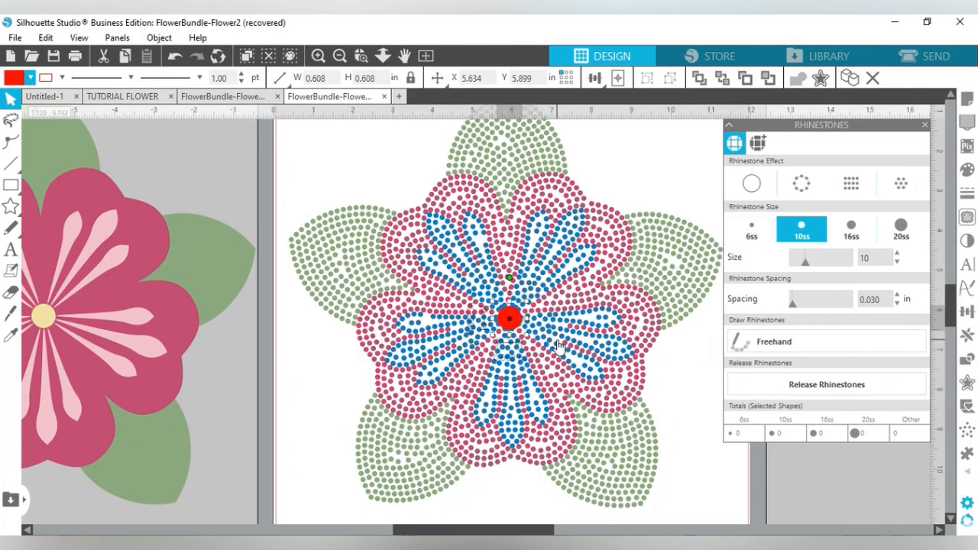
click(902, 191)
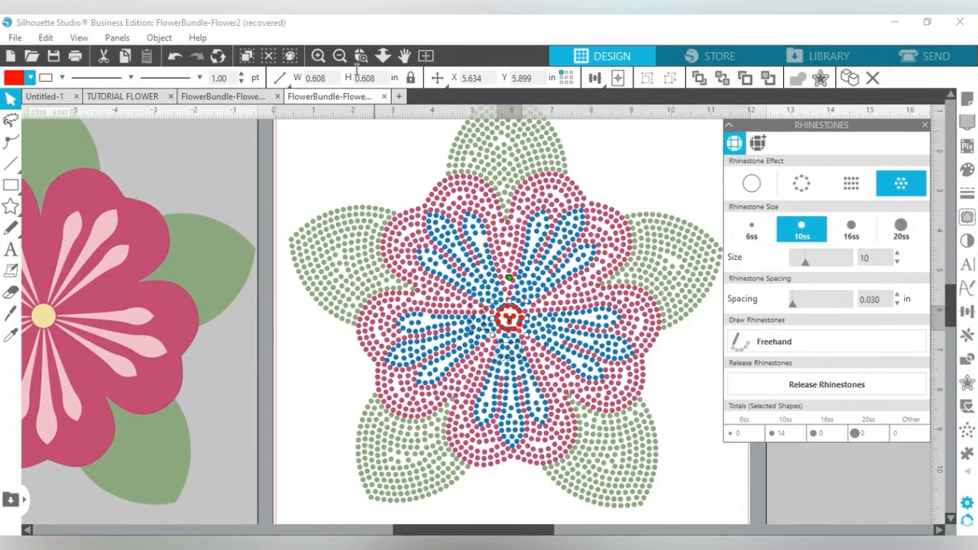
click(311, 59)
click(312, 59)
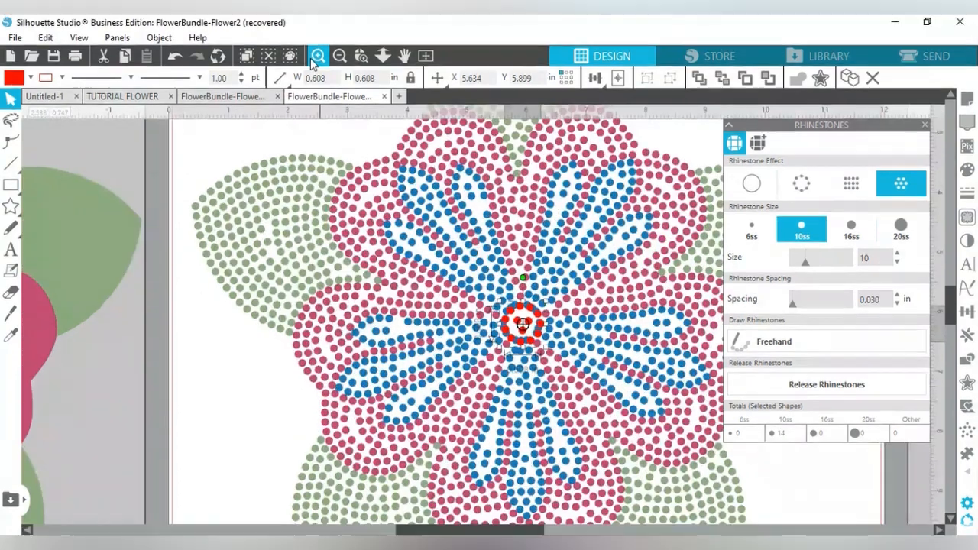
click(312, 58)
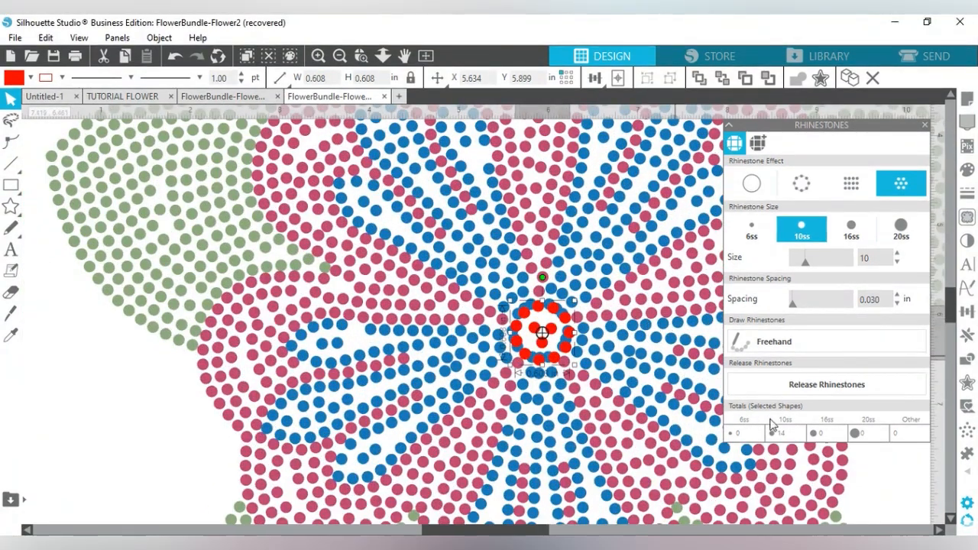
click(164, 357)
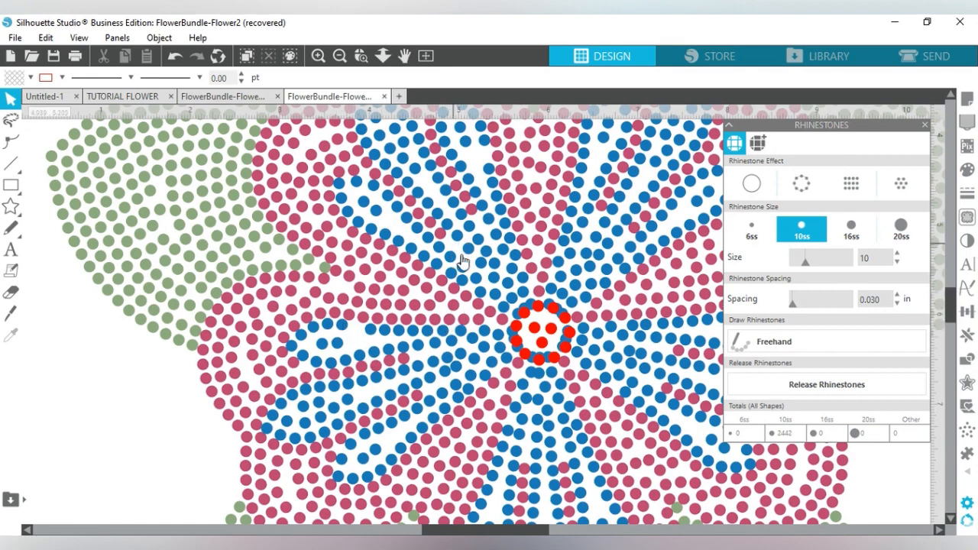
Release the rhinestones of the blue stamen layer and ungroup them into individual stones.
click(340, 56)
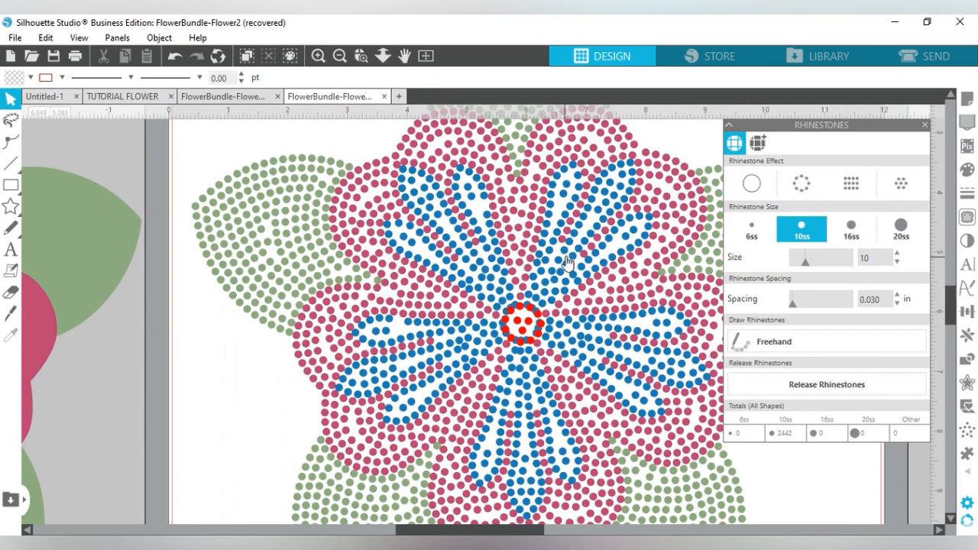
click(340, 55)
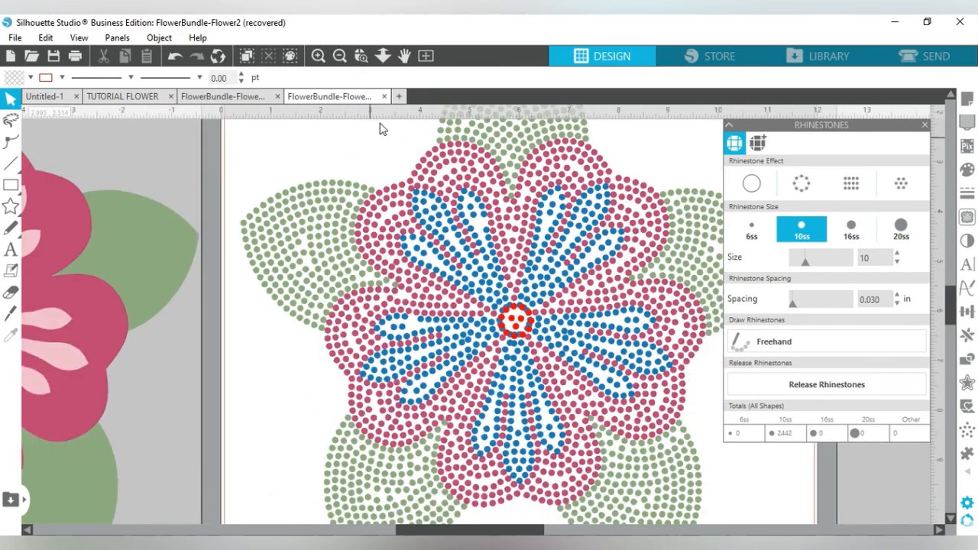
click(539, 285)
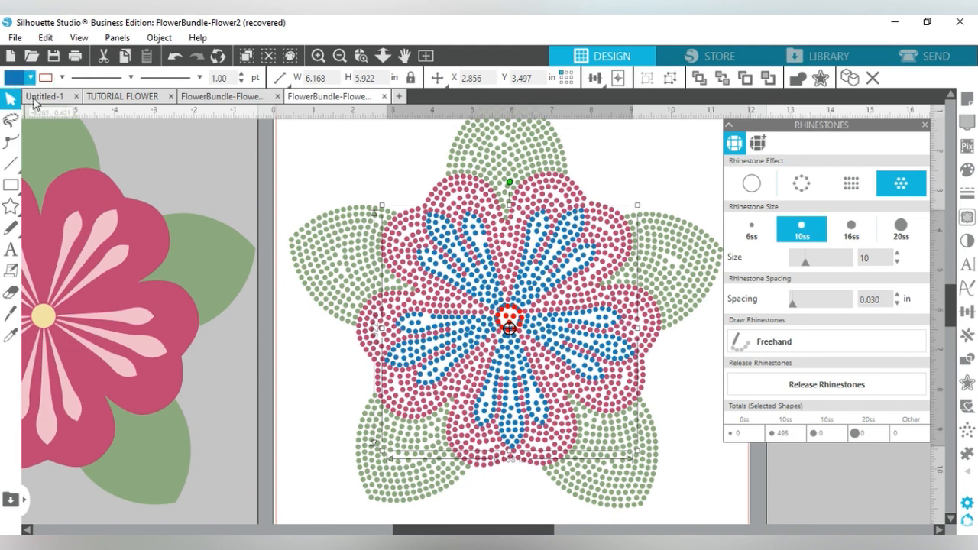
click(830, 391)
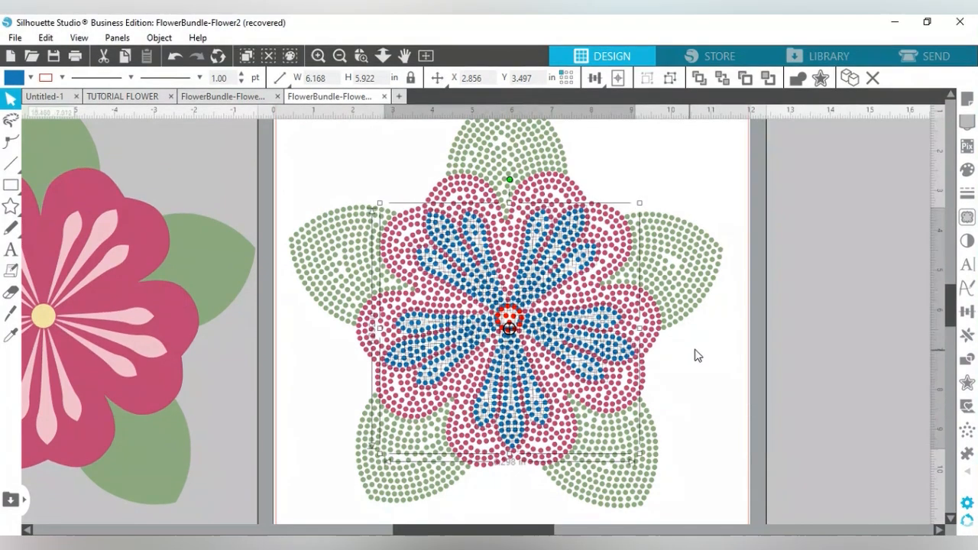
key(ctrl+shift+g)
scroll(534, 229, up, 2)
scroll(547, 272, up, 1)
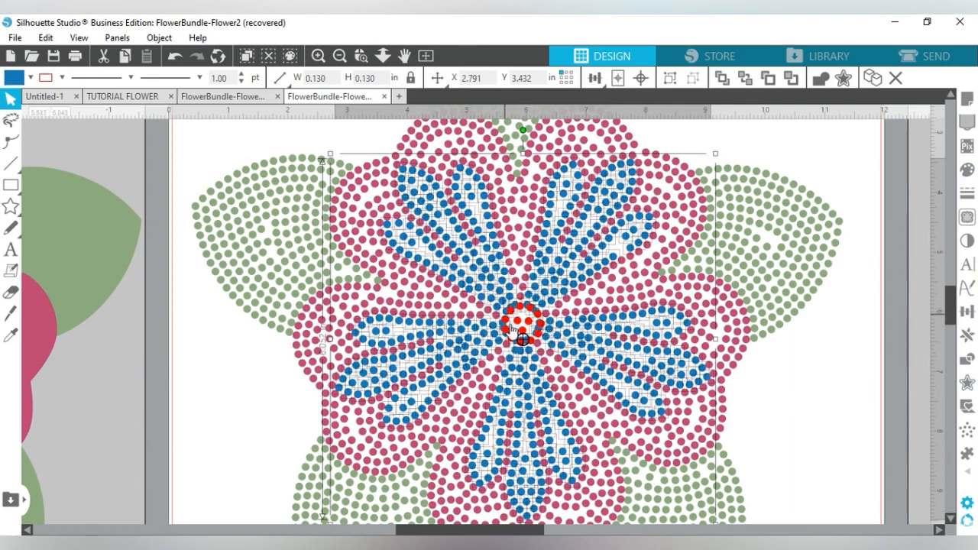
Delete the individual blue stones that overlap the left side of the red centre circle.
click(770, 359)
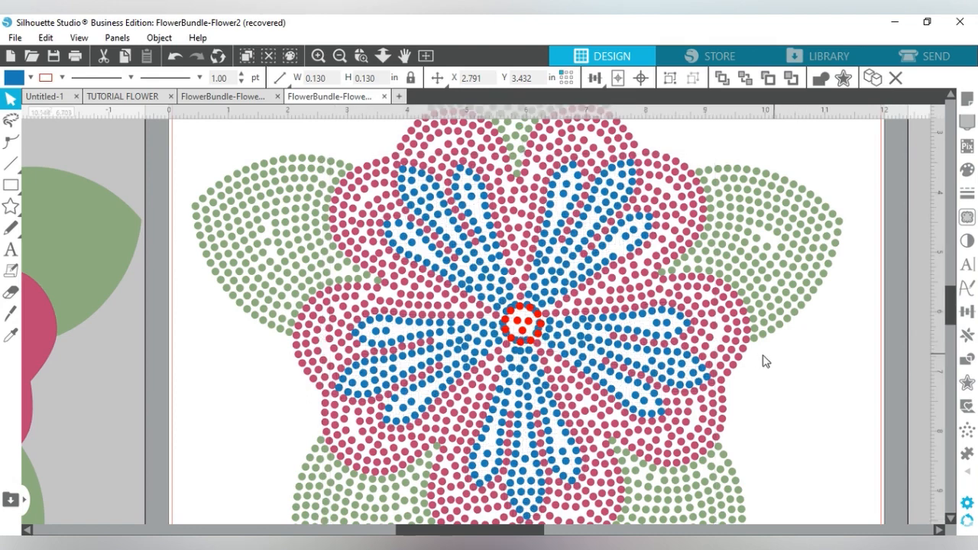
click(521, 316)
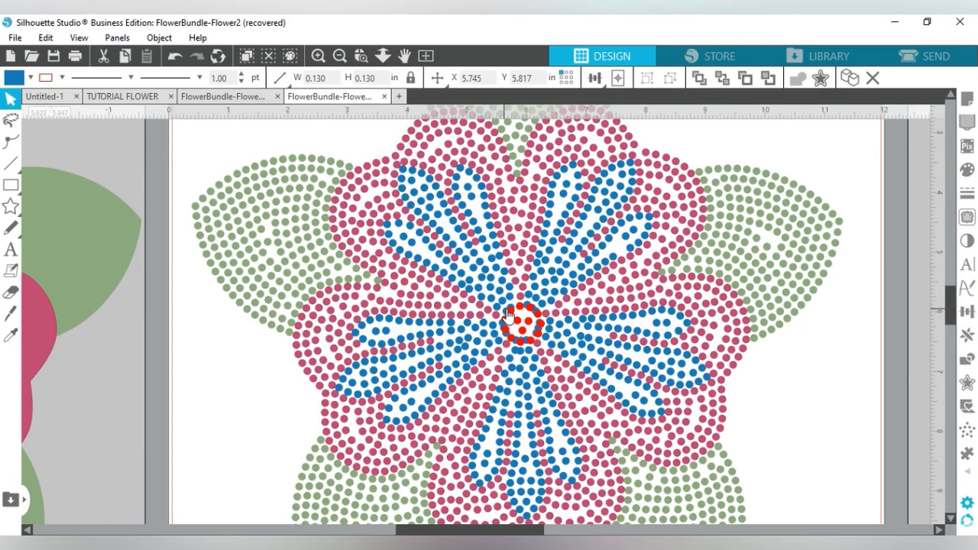
click(511, 313)
click(514, 313)
click(506, 321)
click(510, 320)
key(Delete)
click(507, 330)
key(Delete)
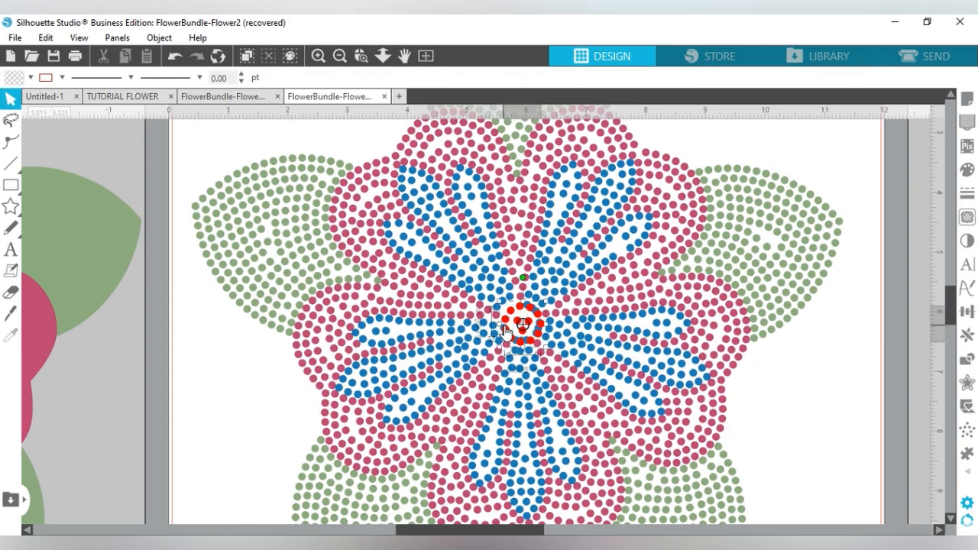
Delete the individual blue stones that overlap the lower-left and top edges of the red centre circle.
click(515, 344)
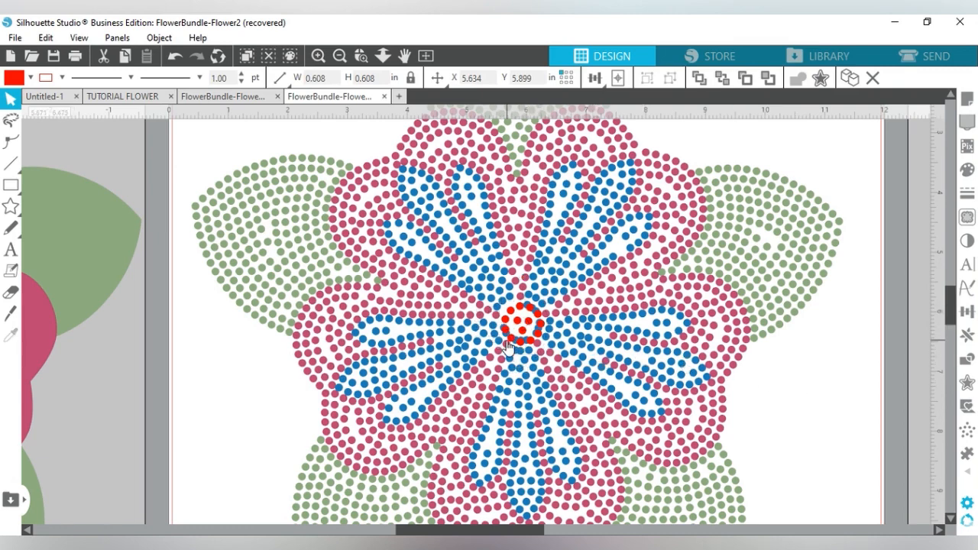
click(507, 344)
click(507, 336)
key(Delete)
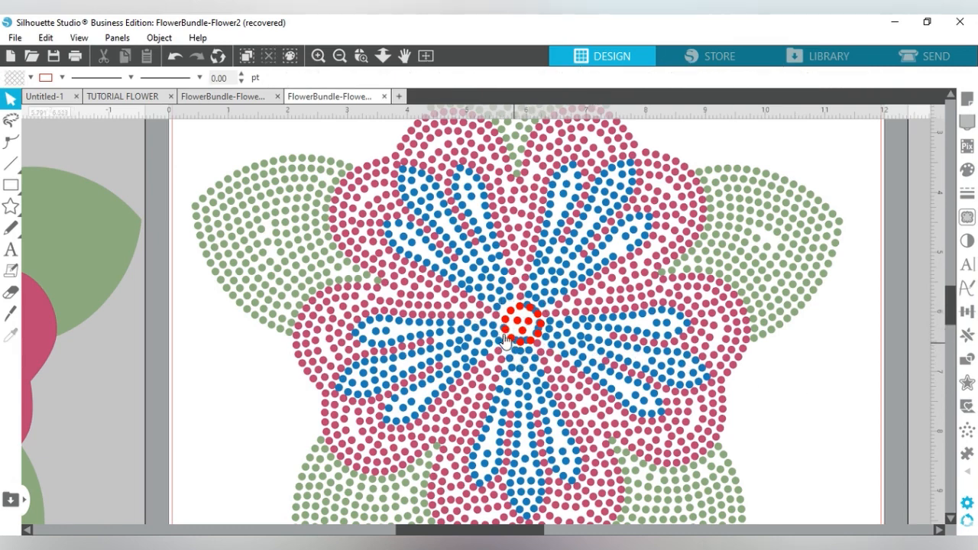
click(508, 338)
key(Delete)
click(525, 308)
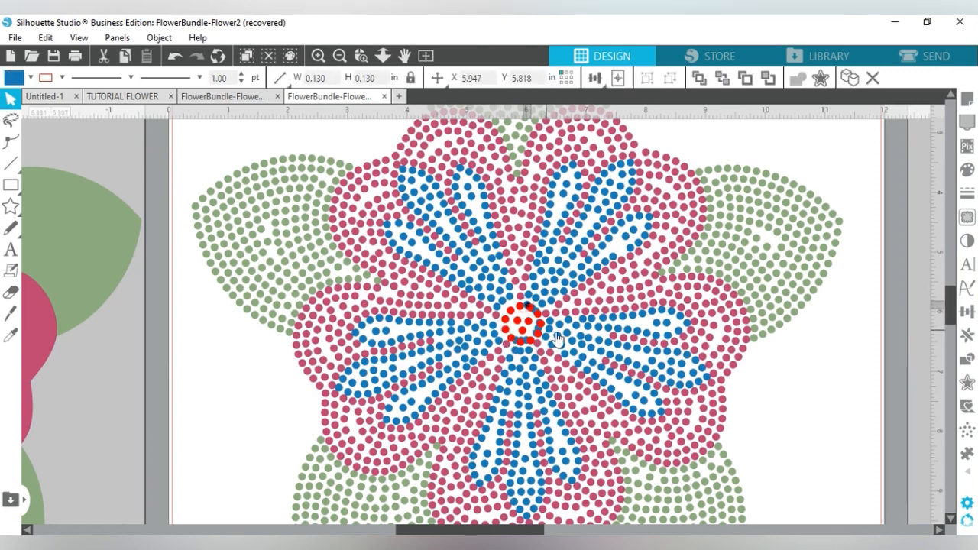
key(Delete)
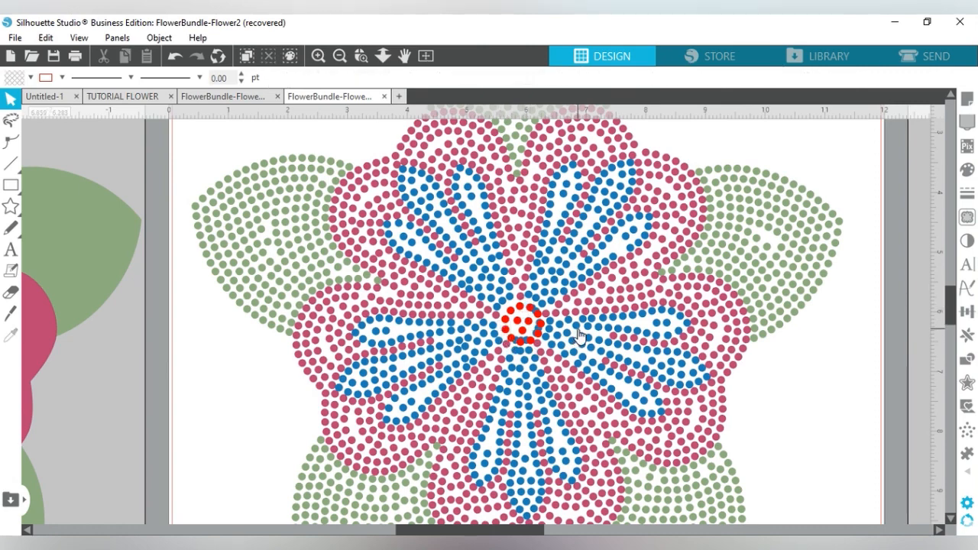
click(535, 312)
key(Delete)
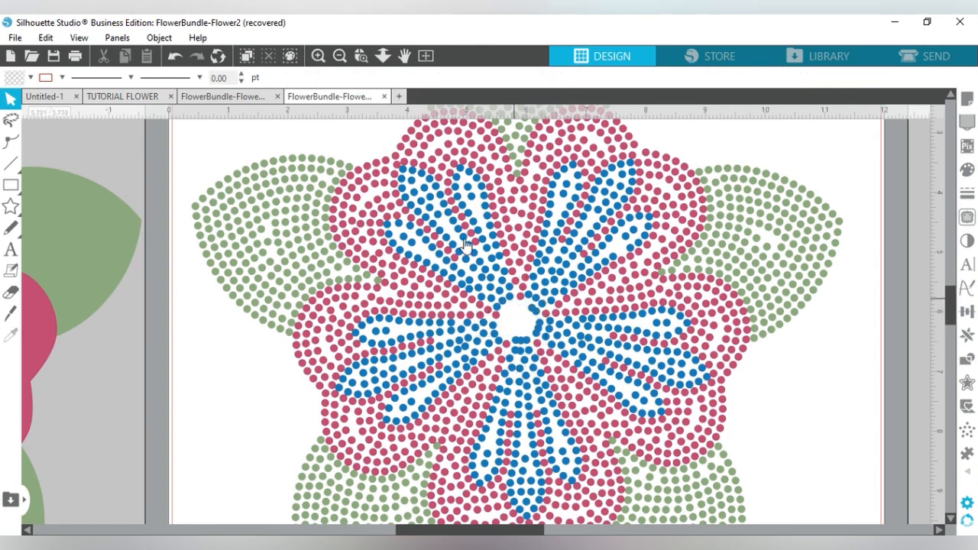
click(174, 56)
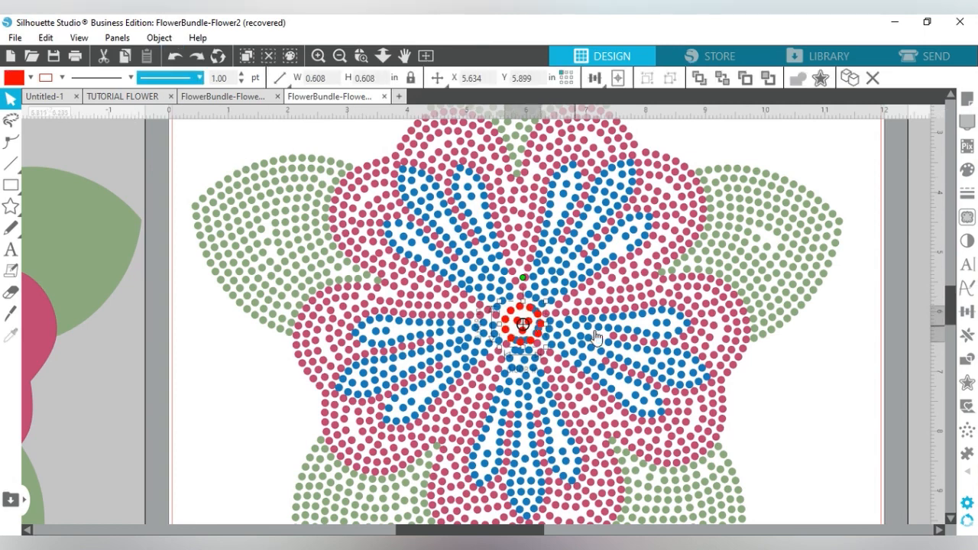
Move the red rhinestone centre out of the flower into the blank area beside the right petals.
click(778, 349)
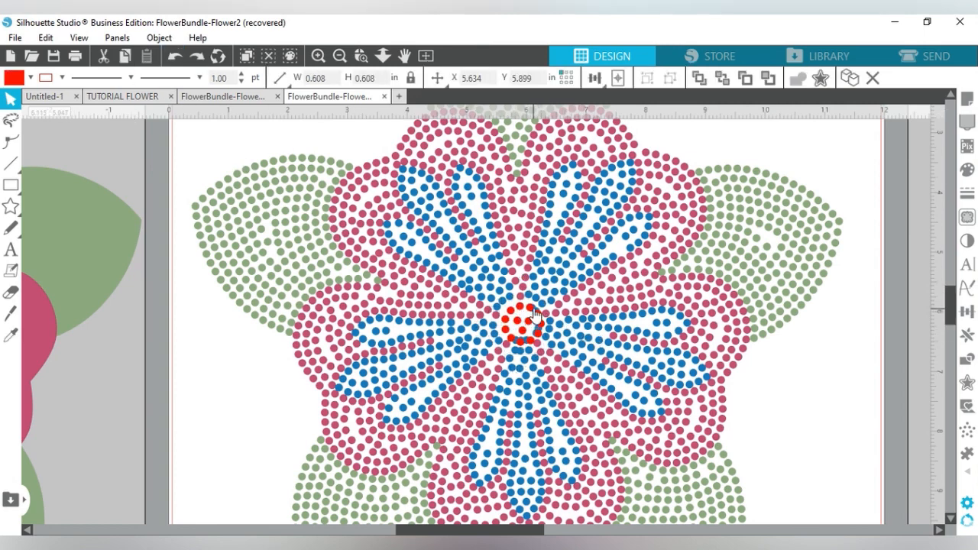
click(534, 313)
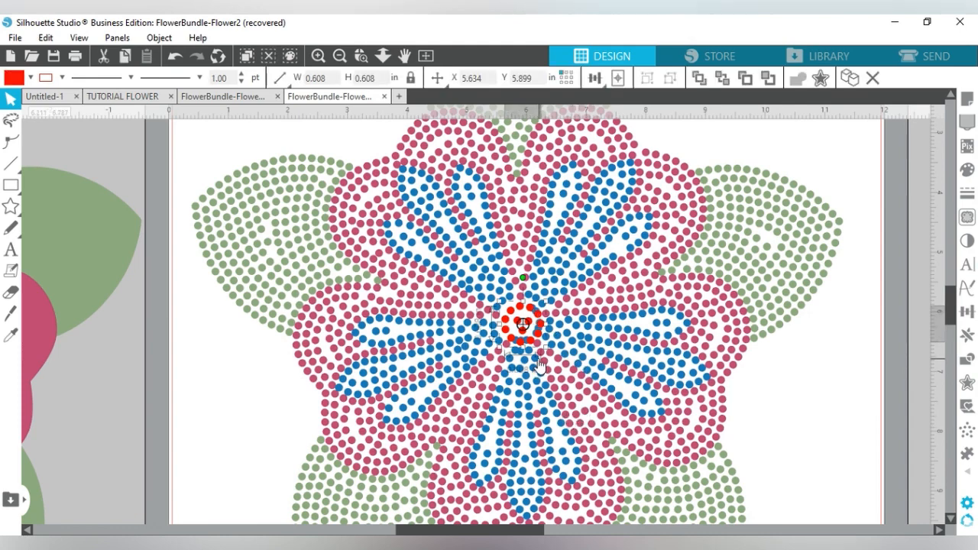
click(534, 356)
click(517, 349)
drag(533, 315, 810, 370)
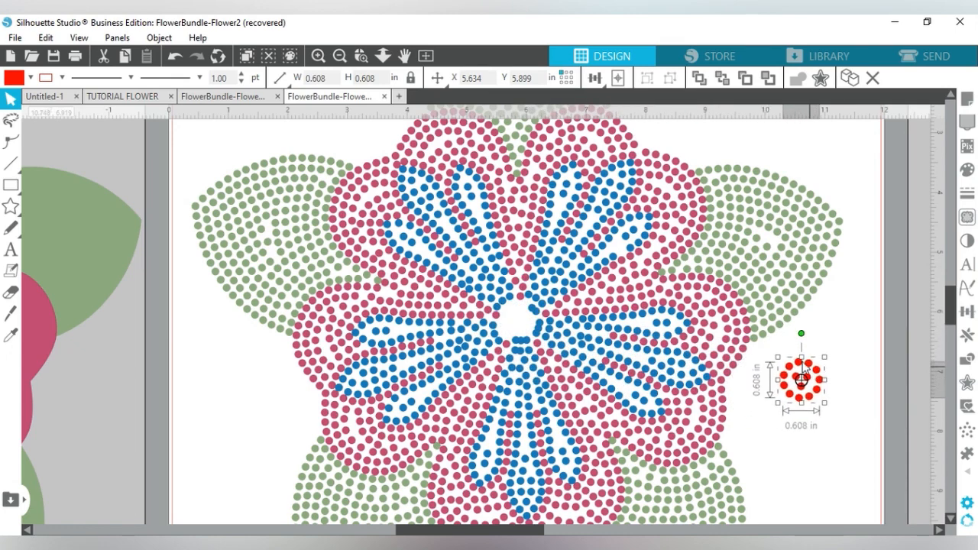
Delete the stray blue stones along the upper-right and right edges of the empty centre opening.
click(534, 311)
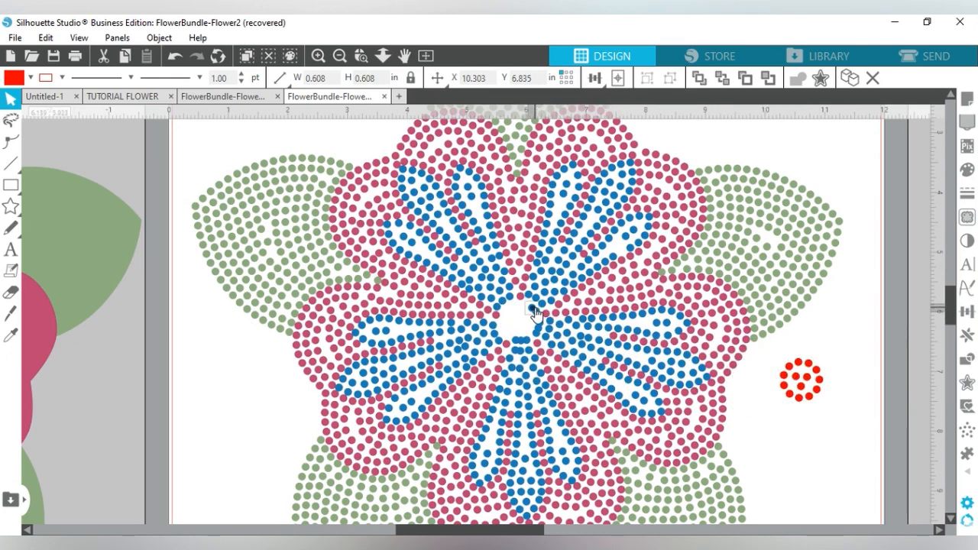
key(Delete)
click(539, 314)
key(Delete)
click(539, 330)
key(Delete)
click(540, 336)
key(Delete)
click(539, 337)
key(Delete)
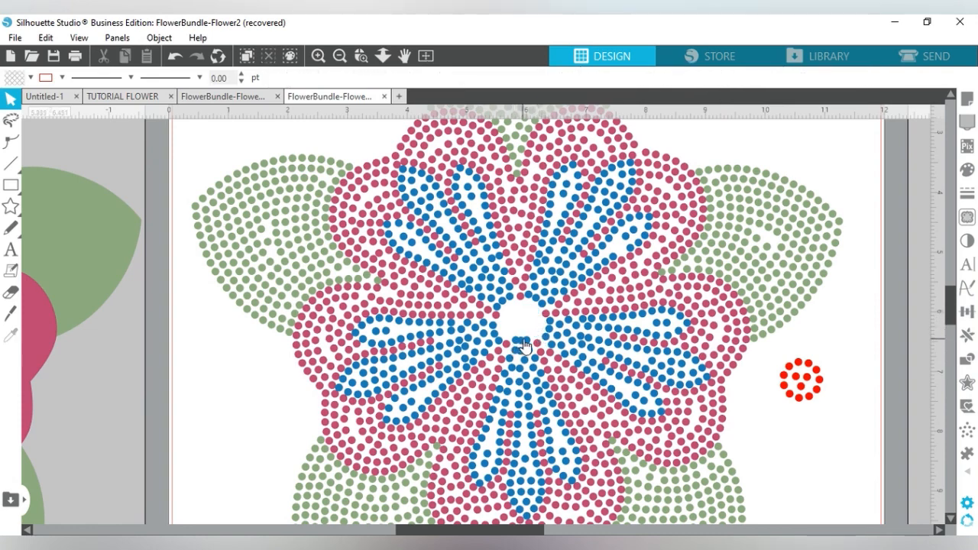
Delete the stray blue stones at the bottom edge of the empty centre opening.
click(524, 343)
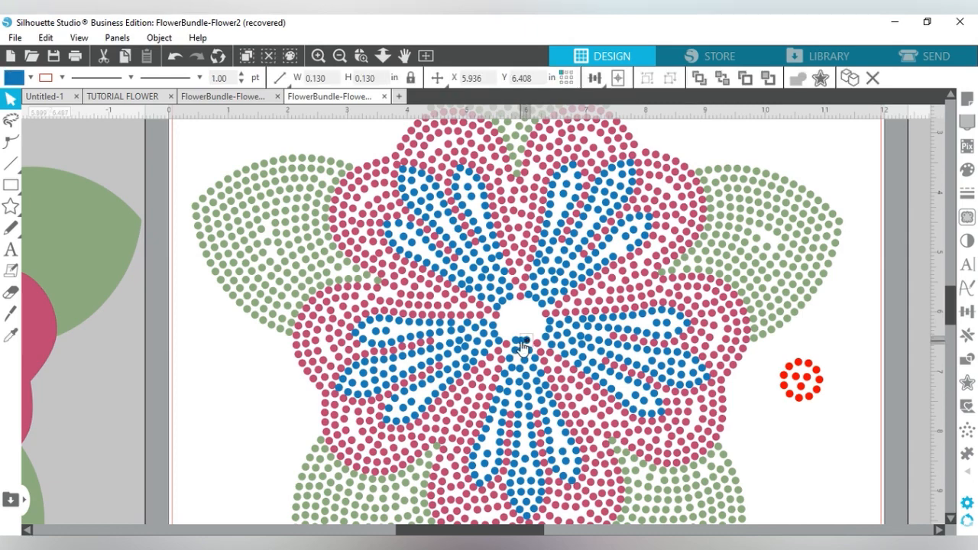
key(Delete)
click(517, 343)
key(Delete)
click(516, 341)
key(Delete)
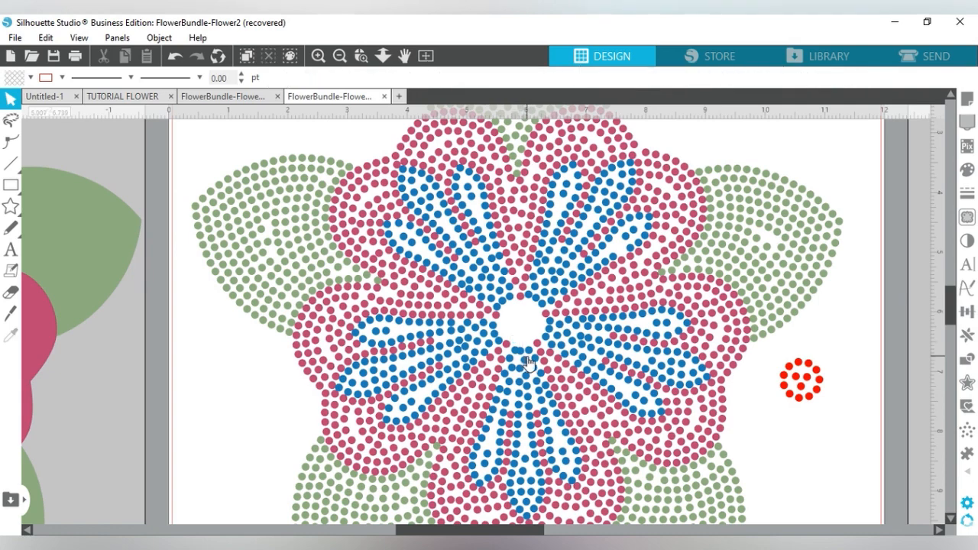
click(518, 353)
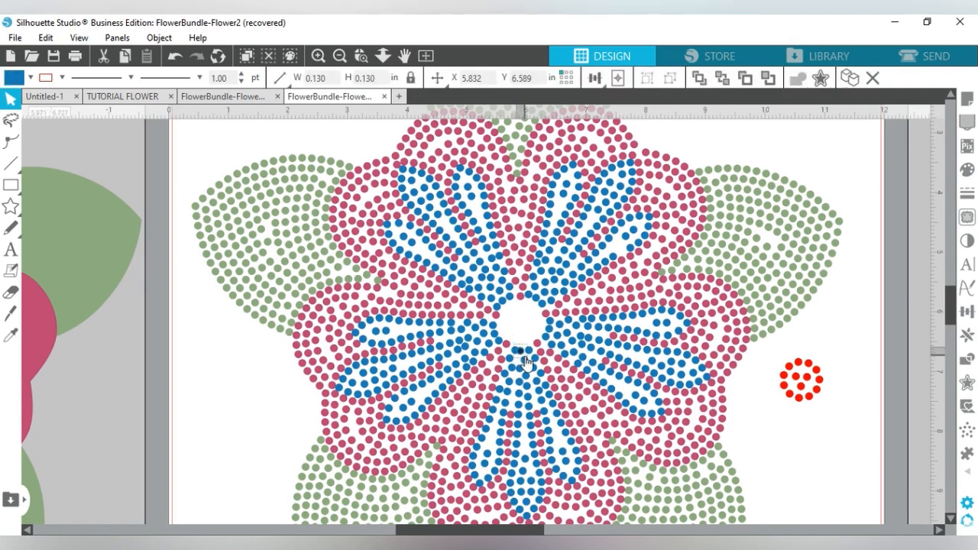
key(Delete)
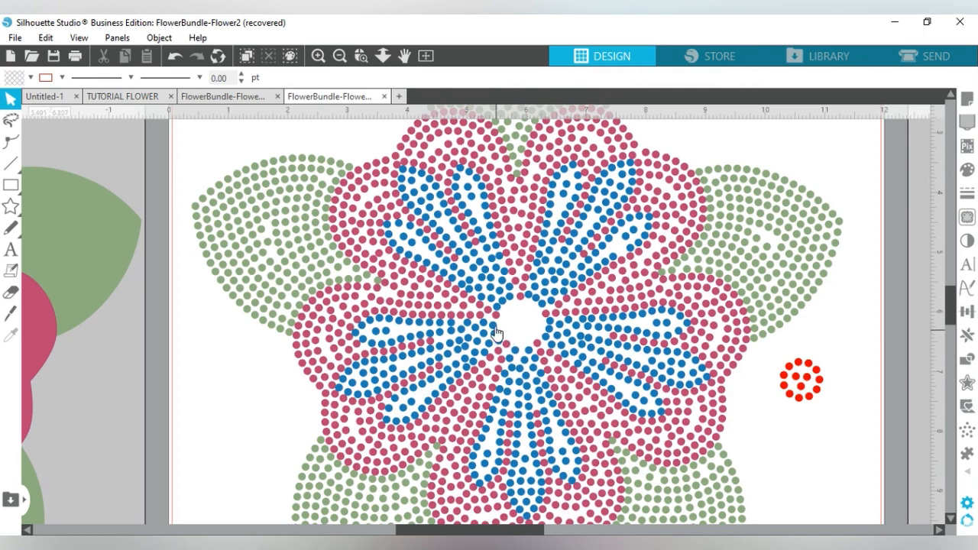
Nudge the blue stones at the left and upper-left edges of the centre opening to even out their spacing.
click(495, 330)
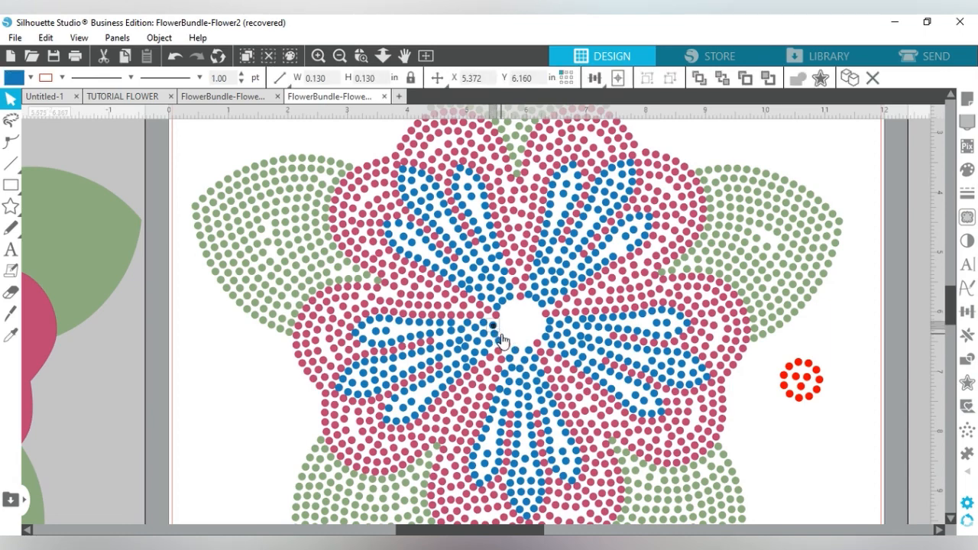
drag(495, 333, 497, 341)
drag(505, 308, 517, 304)
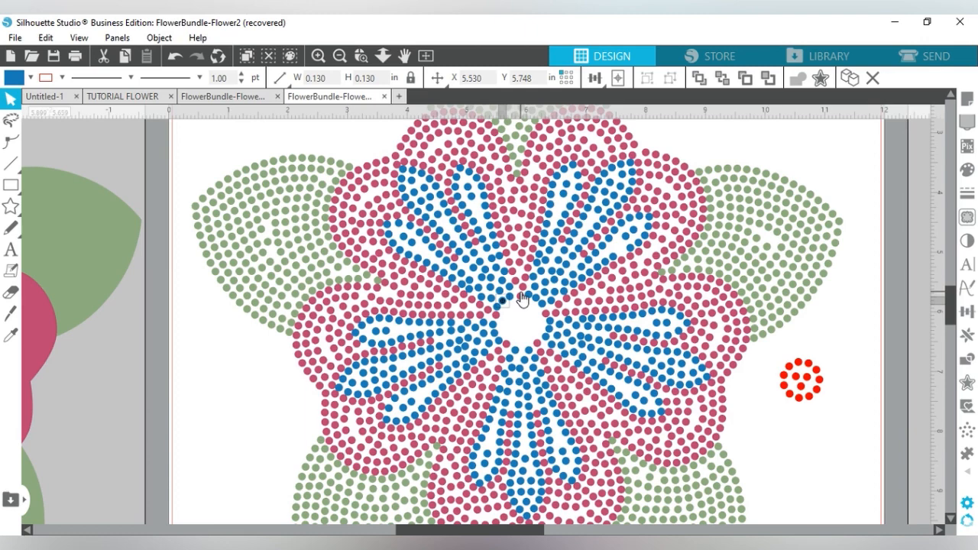
click(523, 299)
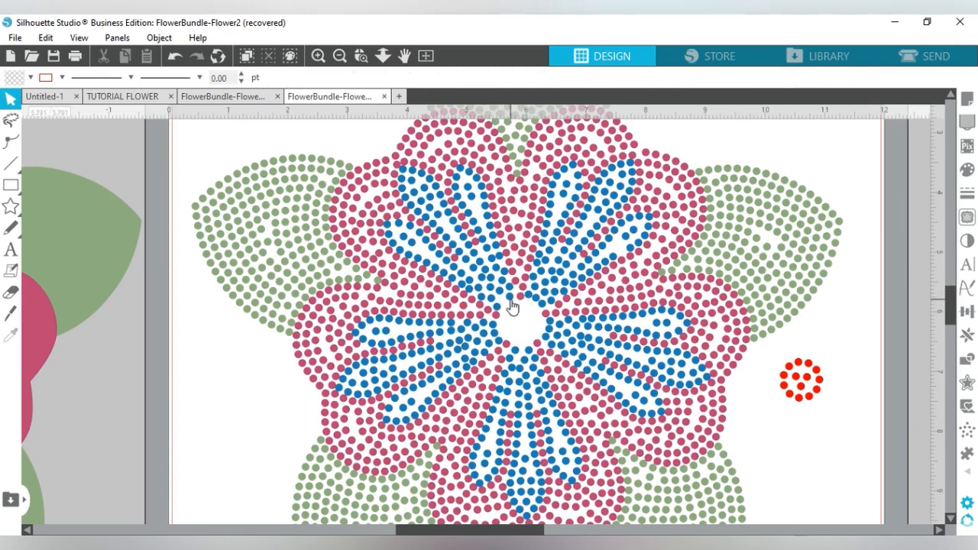
click(499, 309)
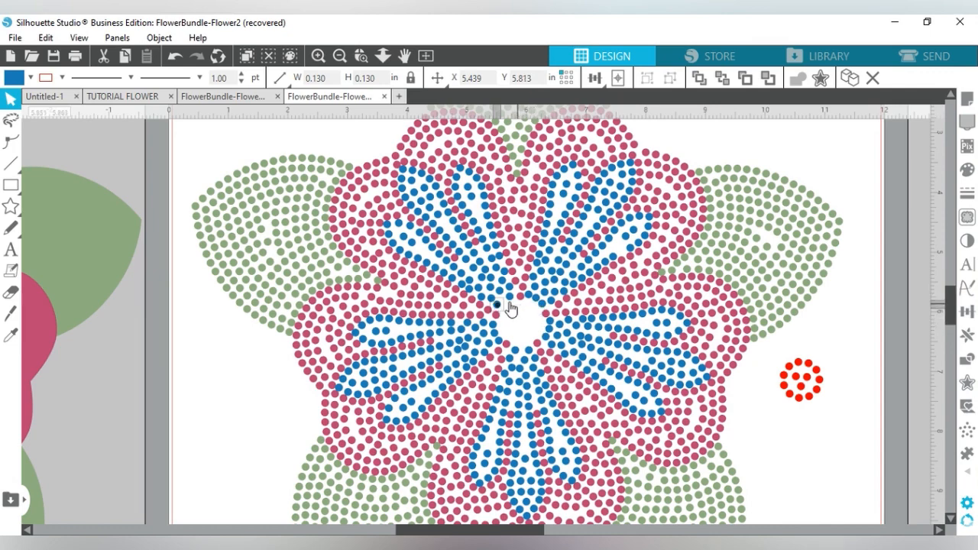
click(174, 57)
click(173, 60)
click(173, 60)
click(173, 60)
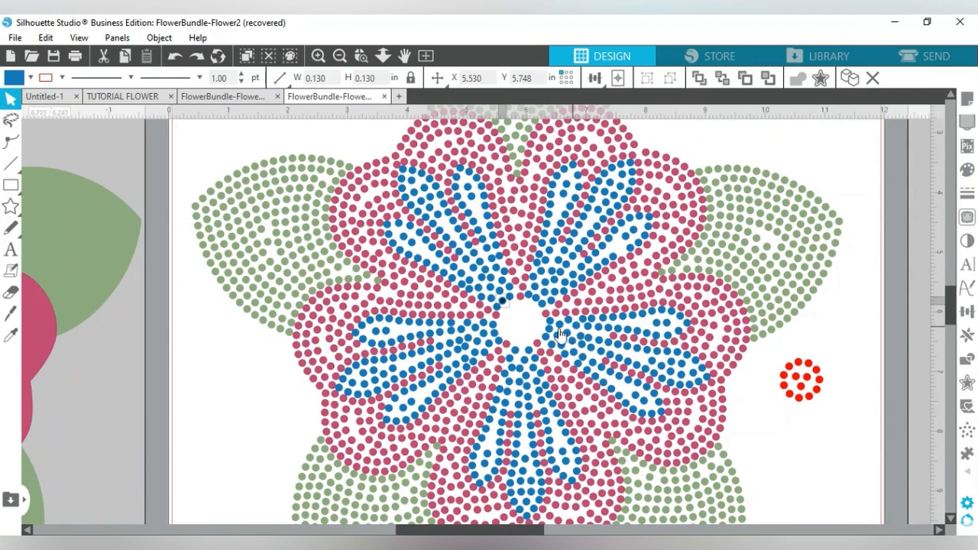
Adjust individual stones one by one in the bottom and lower-right blue stamens to even out their spacing.
click(522, 373)
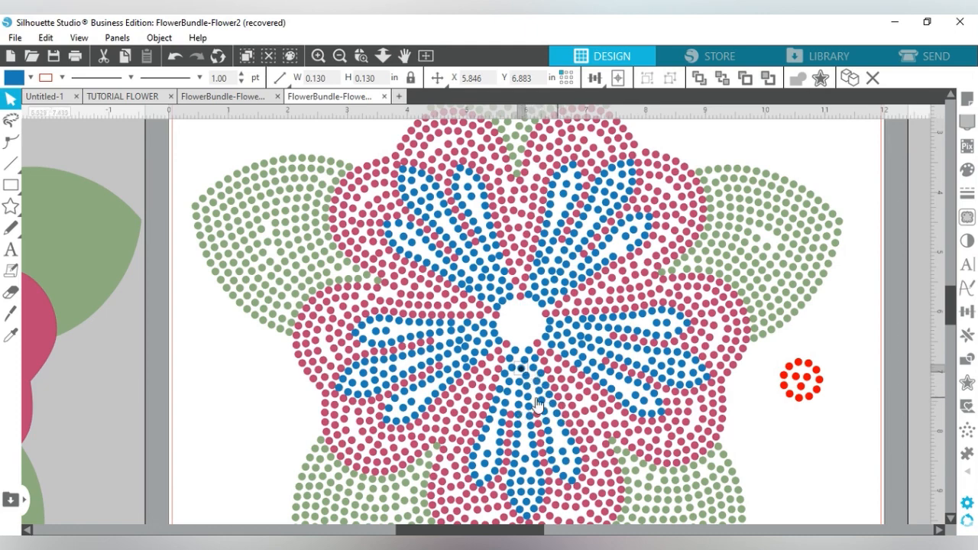
click(504, 375)
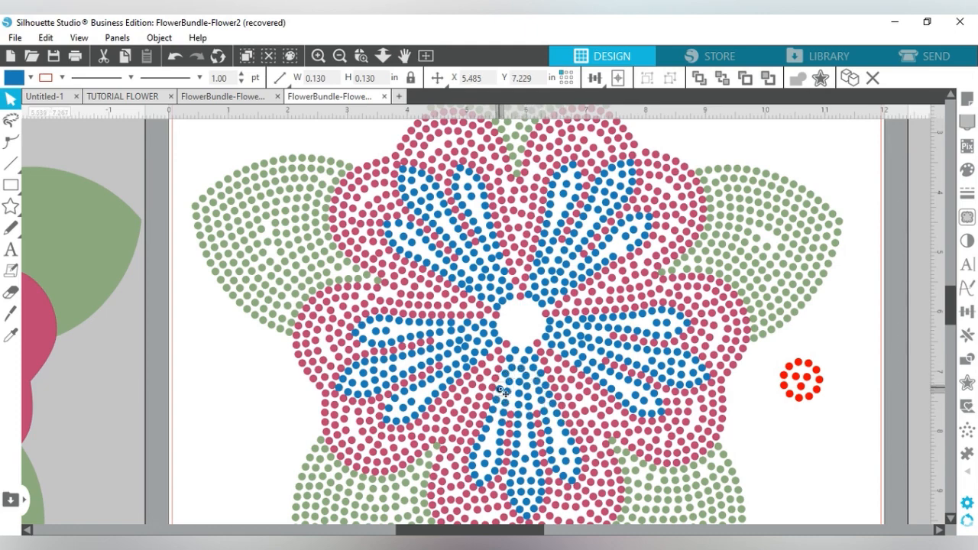
mouse_move(507, 392)
mouse_down()
mouse_move(514, 397)
mouse_move(501, 403)
mouse_move(472, 466)
mouse_move(491, 457)
mouse_move(508, 416)
mouse_move(520, 422)
mouse_move(512, 481)
mouse_move(524, 516)
mouse_move(538, 504)
mouse_move(533, 434)
mouse_move(546, 414)
mouse_move(564, 474)
mouse_move(582, 475)
mouse_move(548, 375)
mouse_up()
click(564, 355)
click(577, 363)
click(586, 370)
click(597, 379)
click(604, 384)
click(612, 390)
click(625, 401)
click(650, 414)
click(660, 410)
click(647, 394)
click(628, 381)
click(618, 375)
click(609, 367)
click(600, 362)
click(590, 354)
click(666, 354)
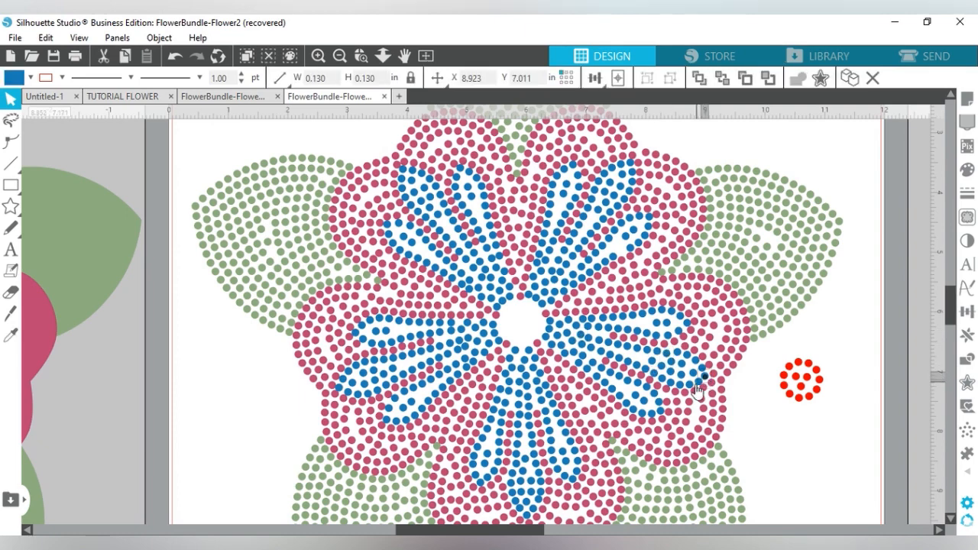
click(641, 313)
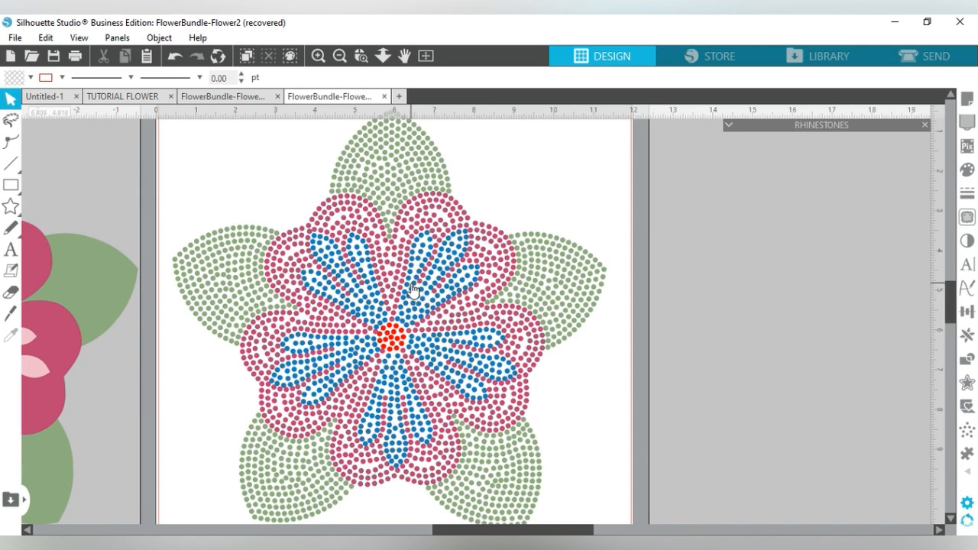
Move the red centre, blue stamen and pink petal rhinestone layers off the mat, leaving only the green leaves on it.
drag(393, 334, 649, 267)
drag(426, 289, 804, 315)
drag(447, 276, 840, 215)
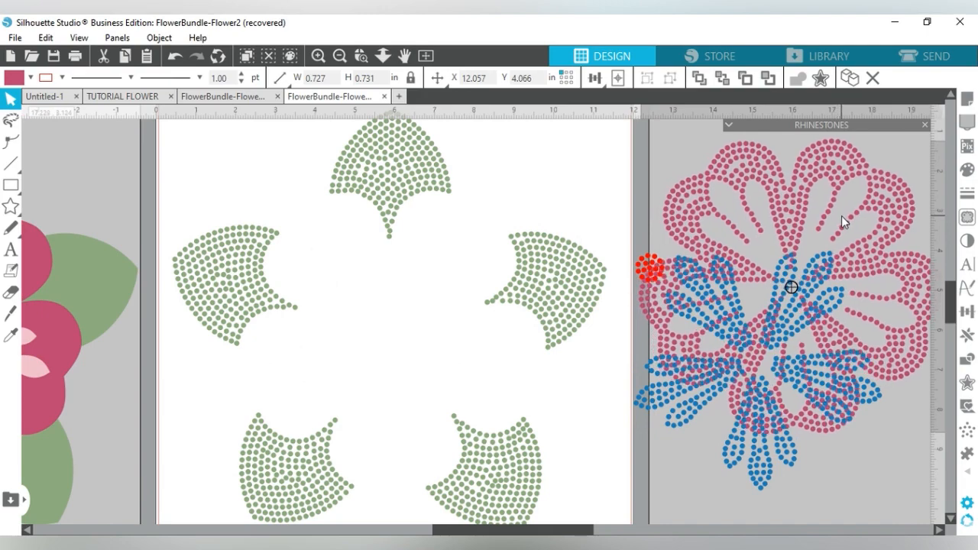
click(841, 215)
click(339, 56)
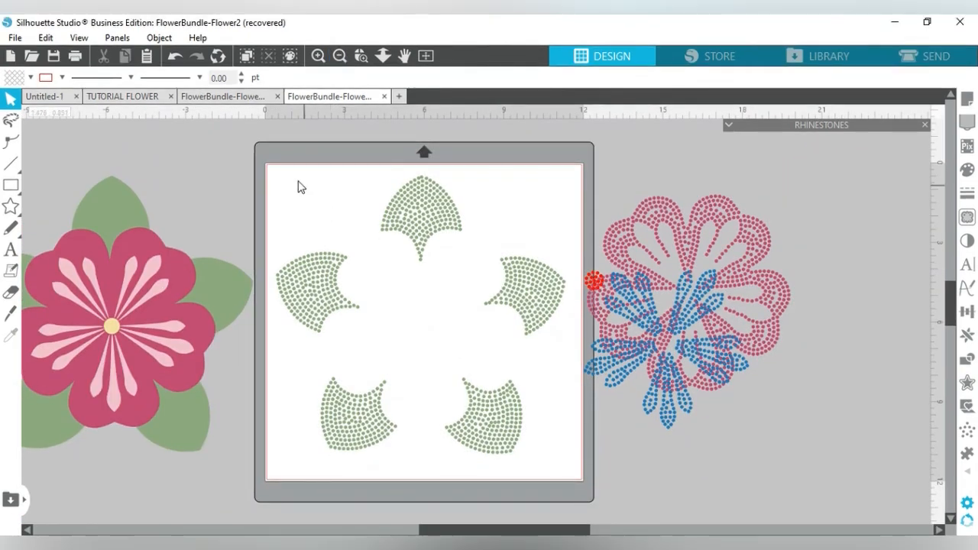
Combine all green leaf stones into one compound path and restore its fill by sampling the green of the original flower's leaf.
drag(306, 196, 569, 459)
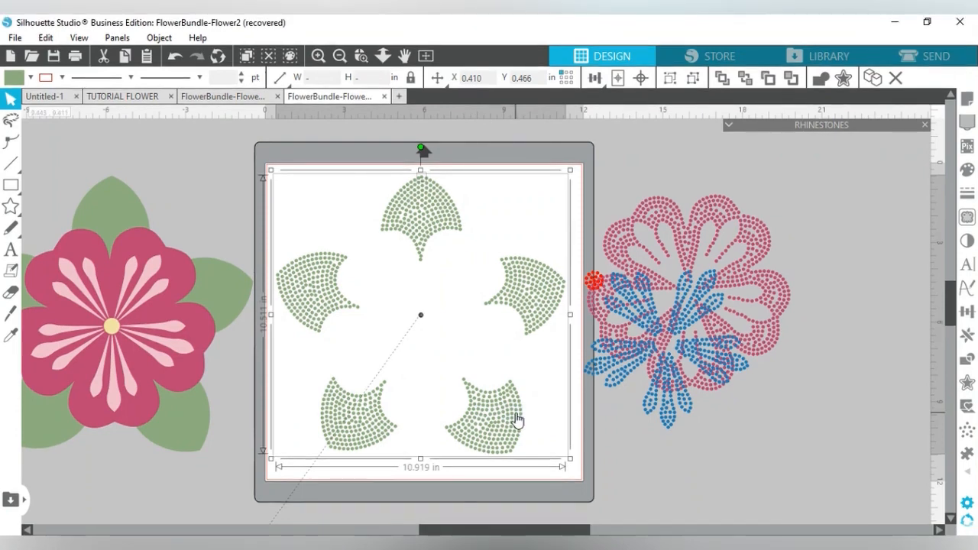
key(ctrl+e)
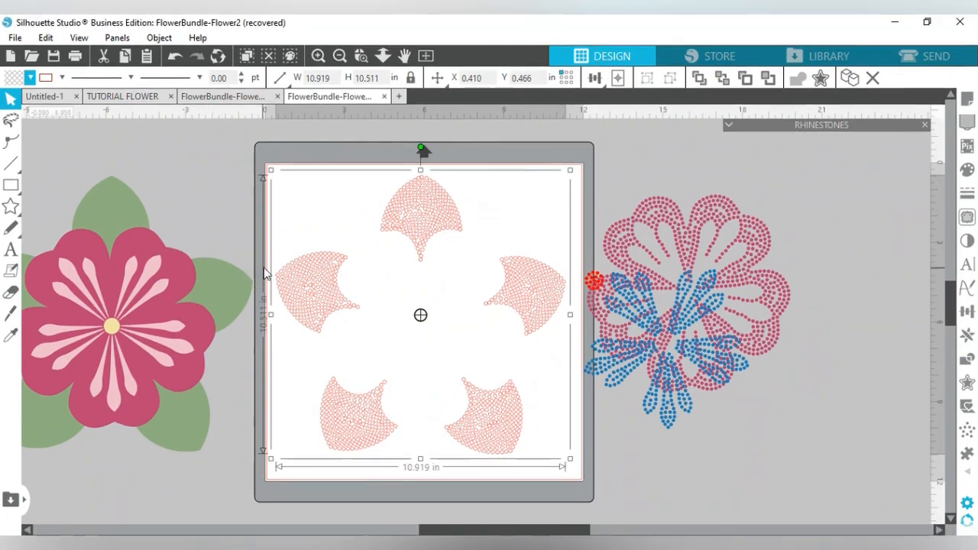
click(10, 335)
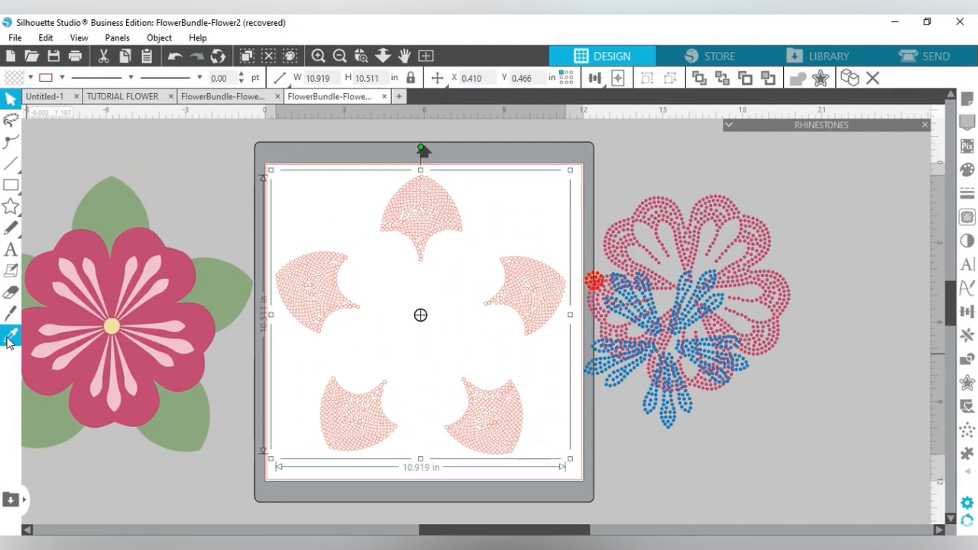
click(227, 308)
key(Escape)
click(225, 280)
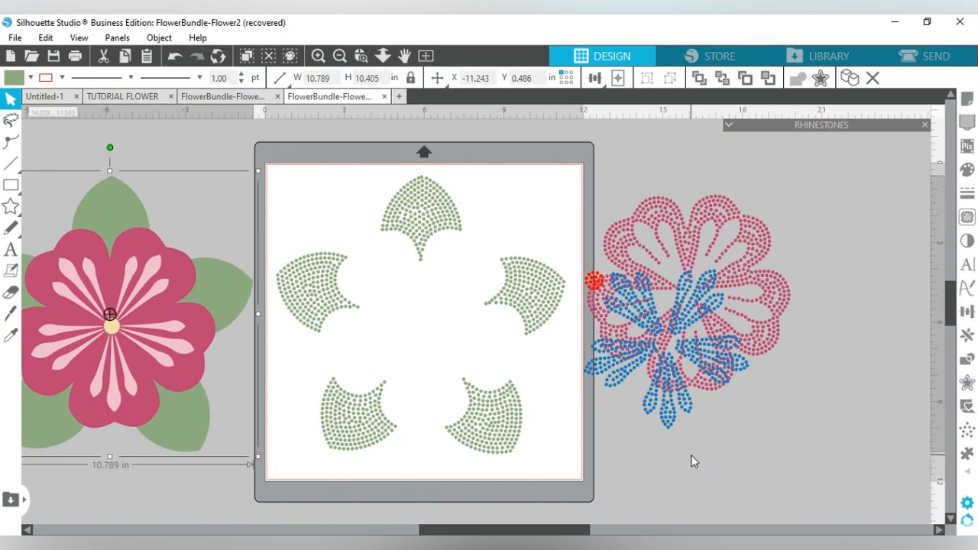
click(691, 454)
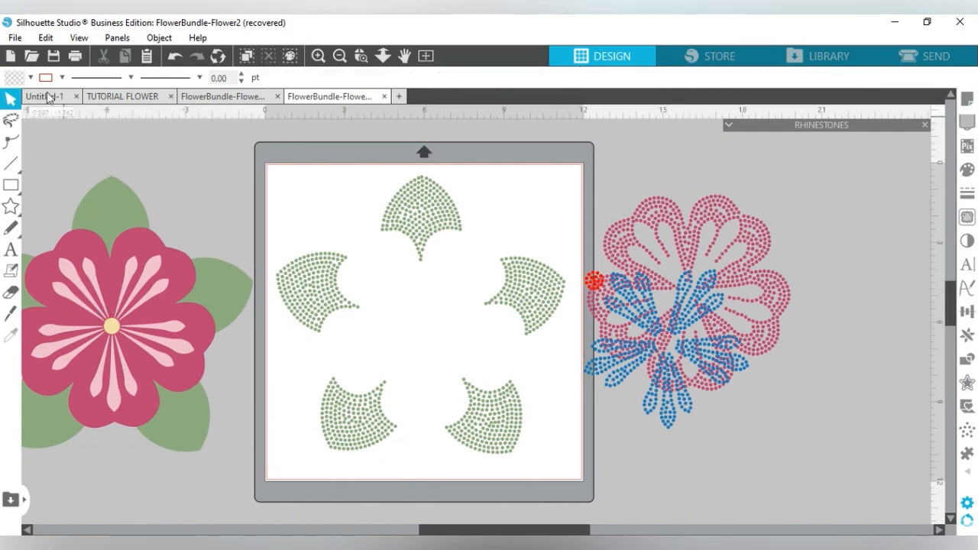
Delete the original solid flower artwork beside the mat, keeping the green leaf stones and the other rhinestone layers.
drag(285, 179, 442, 310)
drag(495, 368, 573, 470)
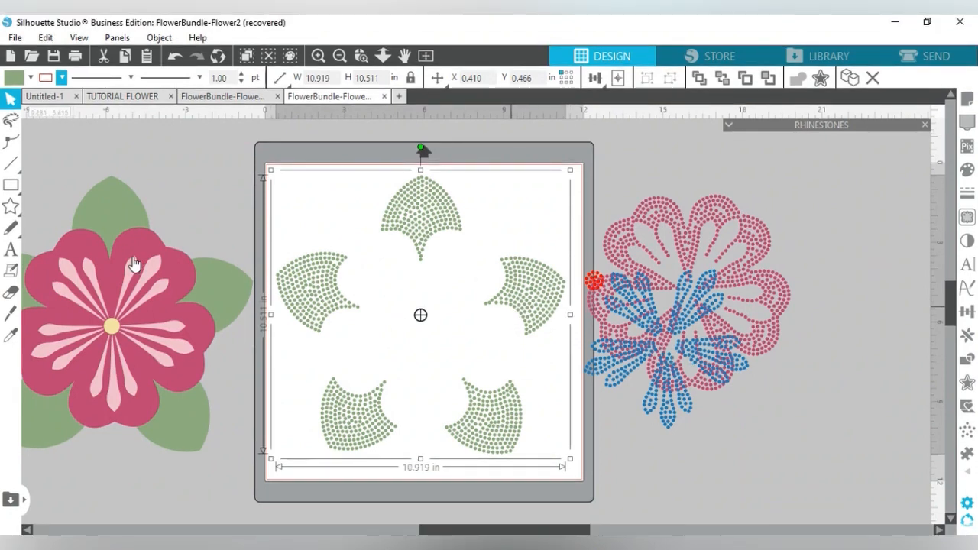
click(38, 180)
click(167, 281)
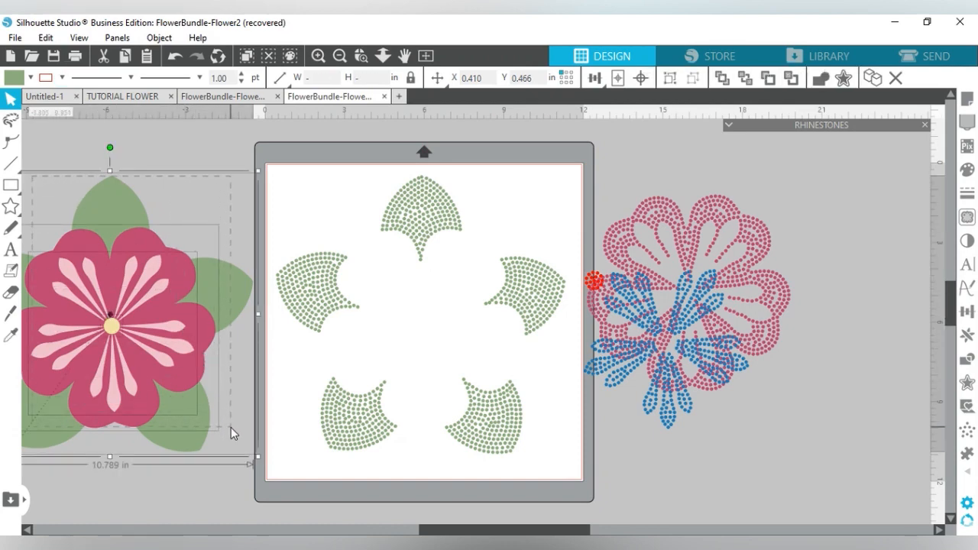
key(Delete)
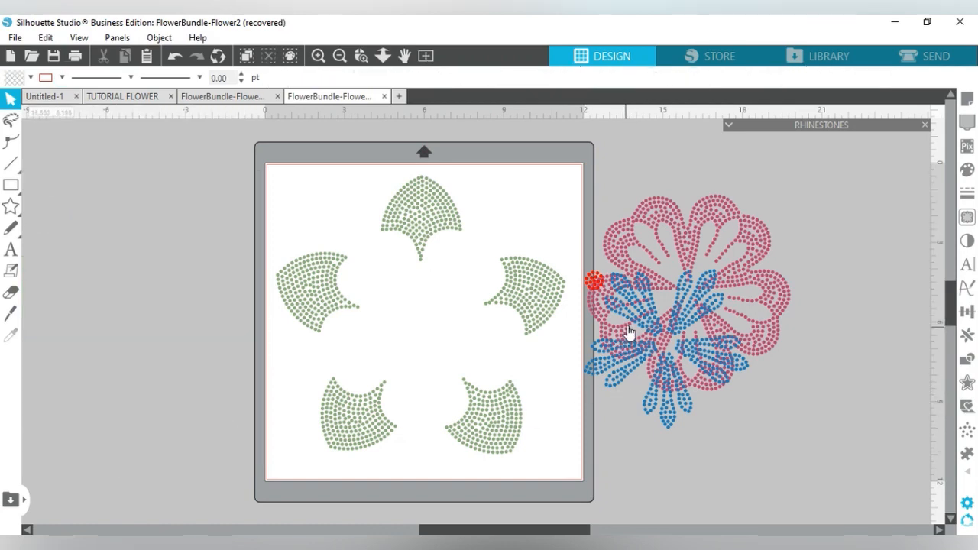
Move the pink petal rhinestones to the empty area left of the mat and check that they select as a single object.
drag(717, 238, 170, 229)
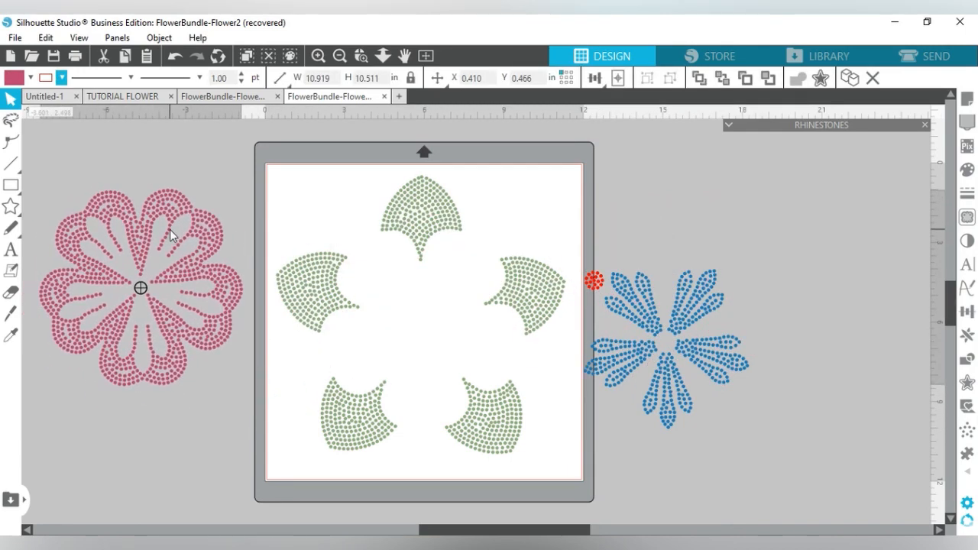
click(82, 171)
click(118, 252)
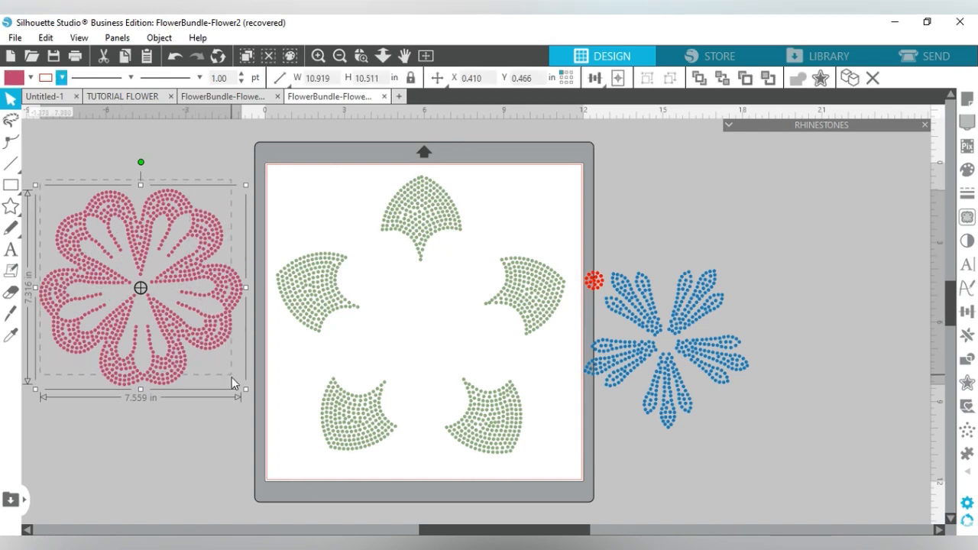
drag(243, 385, 243, 384)
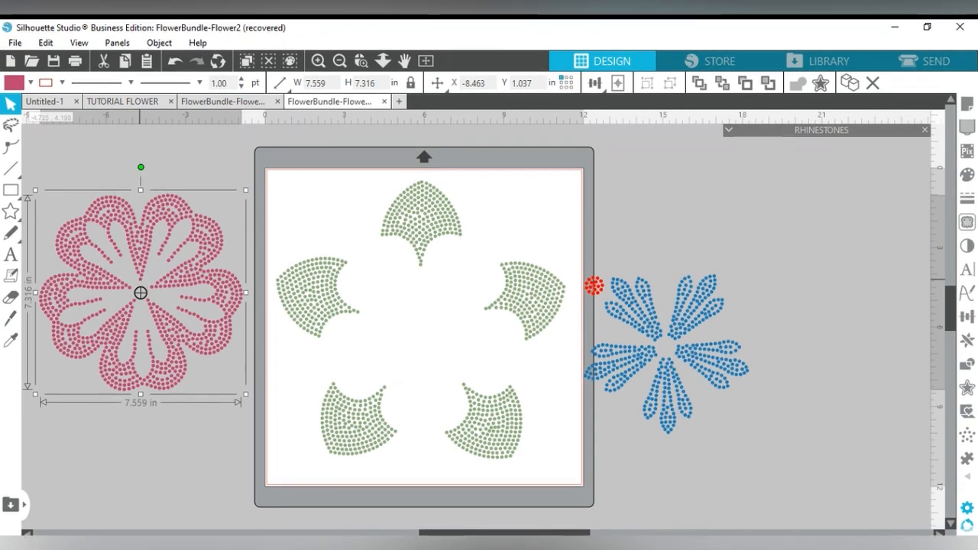
click(122, 430)
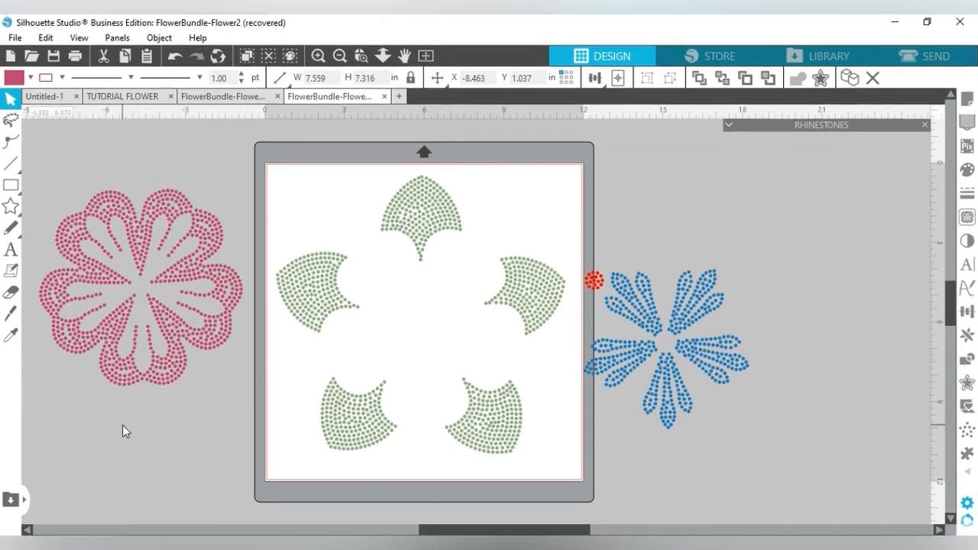
click(76, 210)
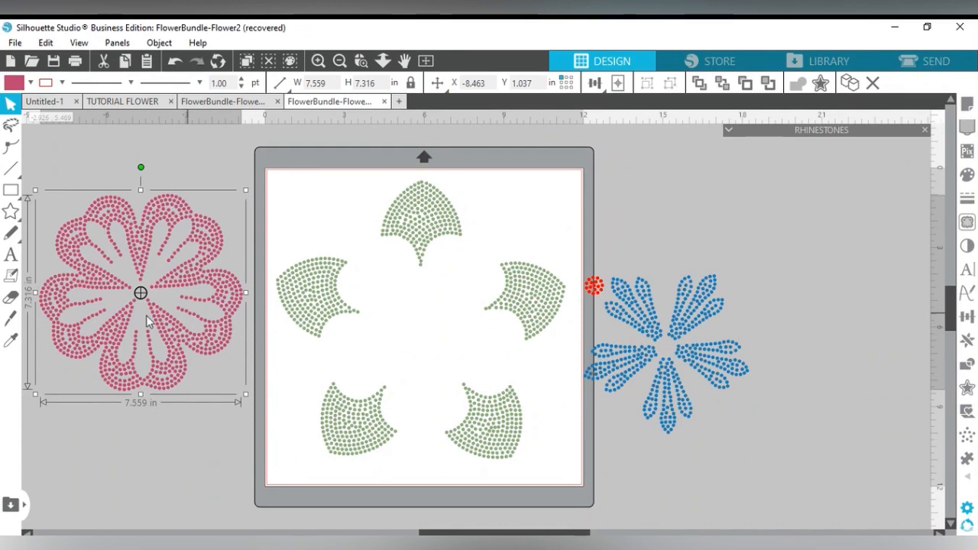
Place the pink petal rhinestone layer on the mat so that it fits inside the green leaves.
click(107, 159)
drag(141, 234, 422, 269)
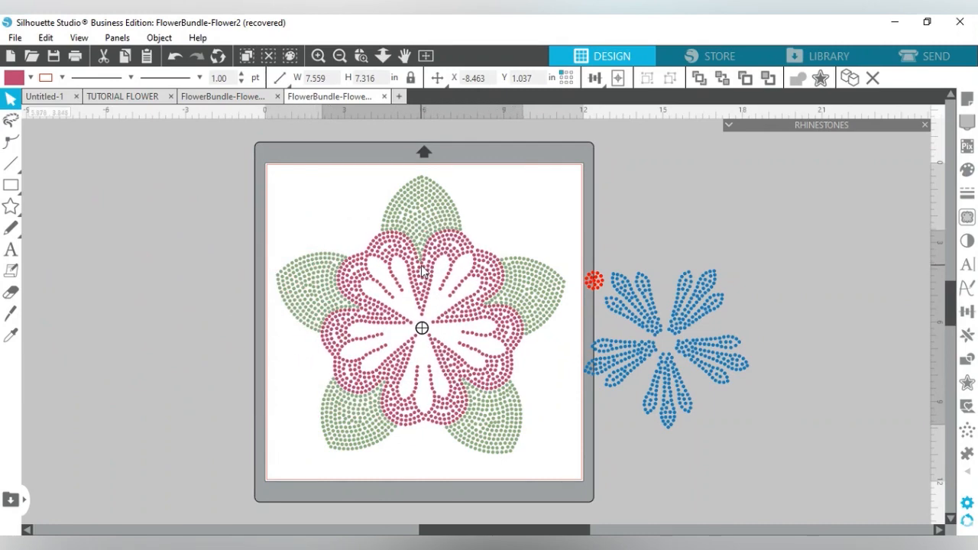
click(425, 269)
Make the red centre stones a compound path with a red fill and place it in the middle of the pink petals.
drag(588, 297, 193, 264)
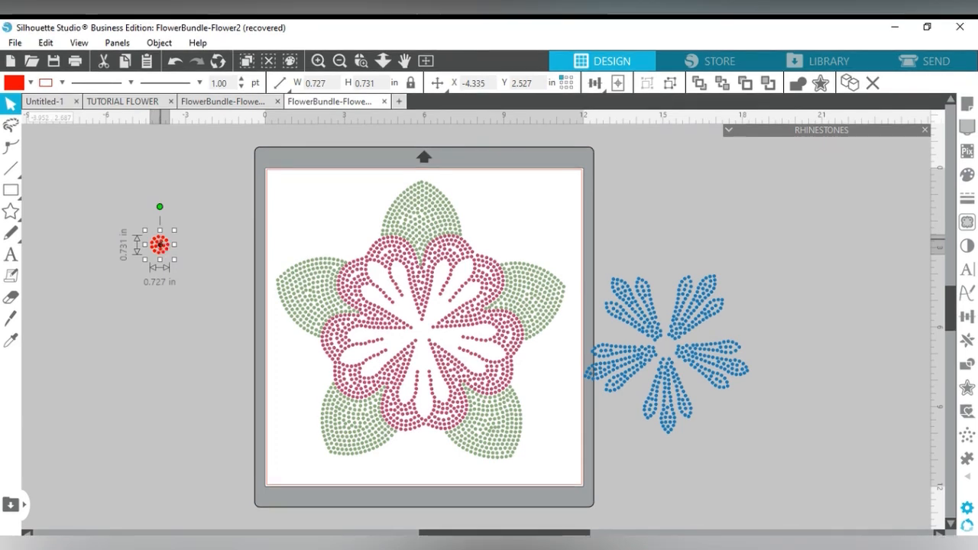
click(249, 412)
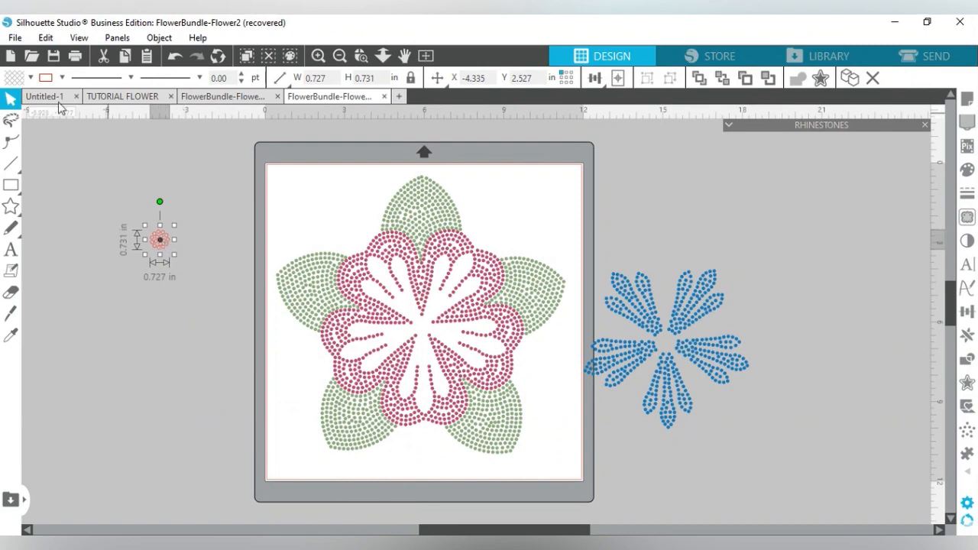
click(31, 80)
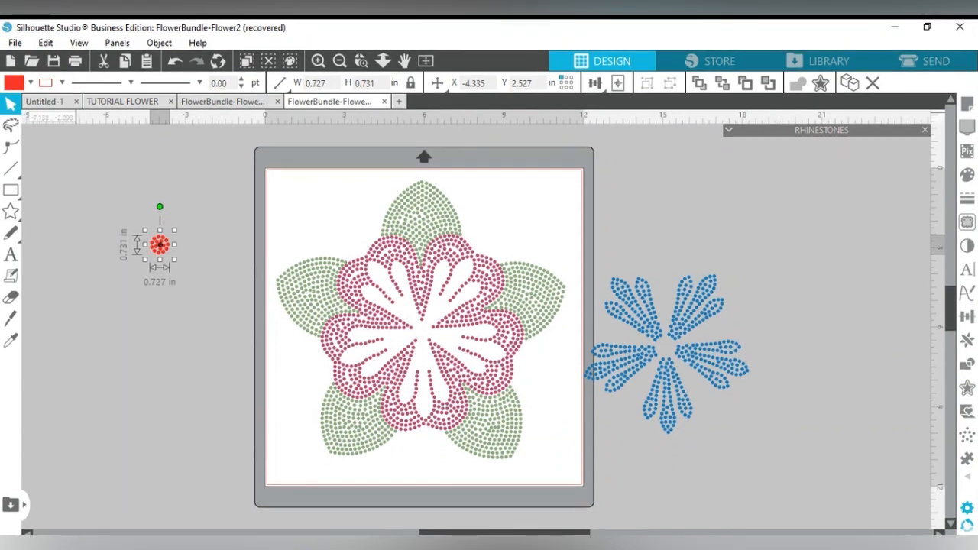
click(54, 136)
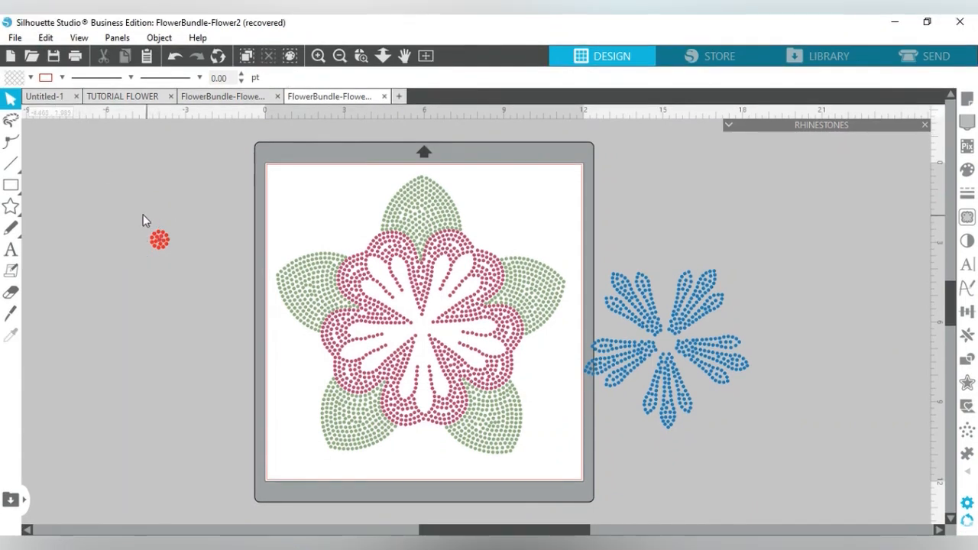
drag(140, 220, 429, 330)
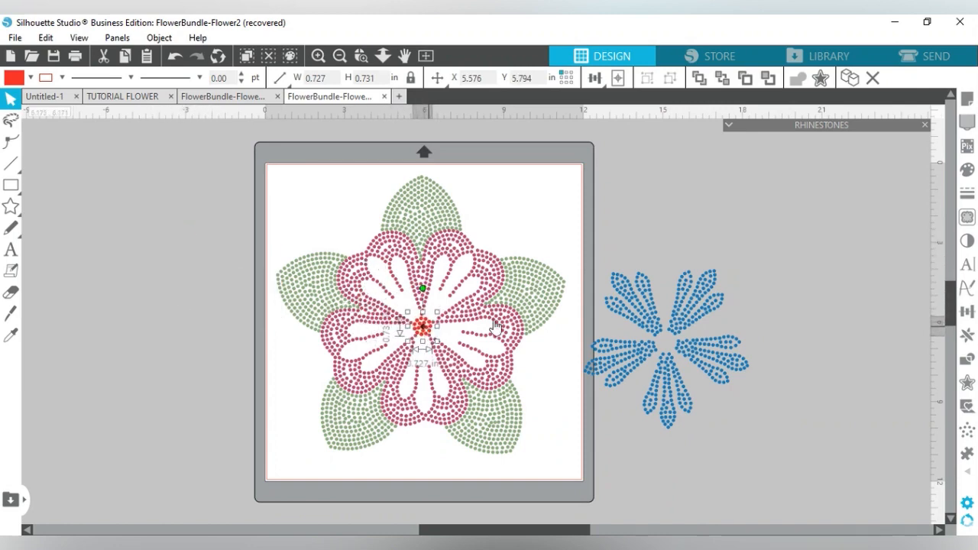
Move the blue stamen stones left of the mat and make them one compound path with a blue fill.
drag(646, 336, 147, 240)
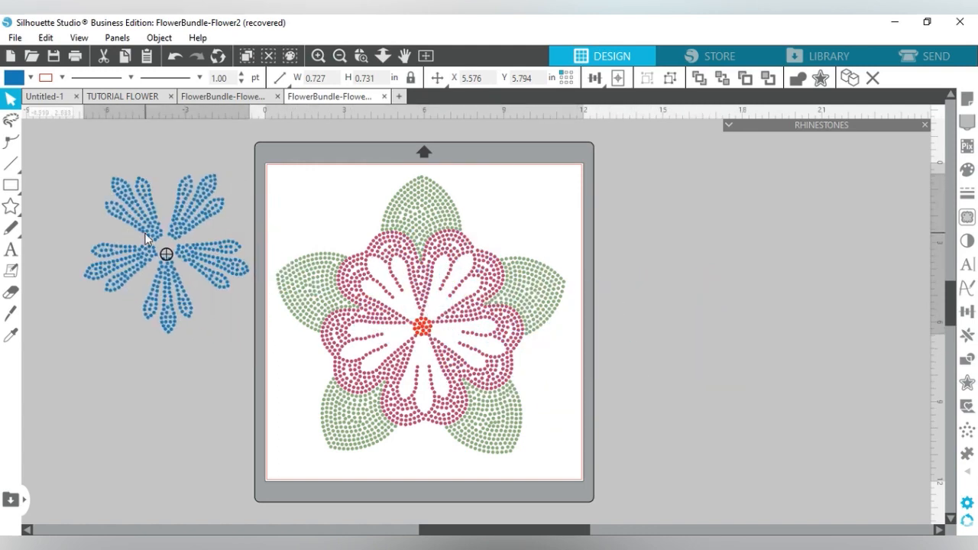
click(79, 181)
drag(55, 157, 253, 321)
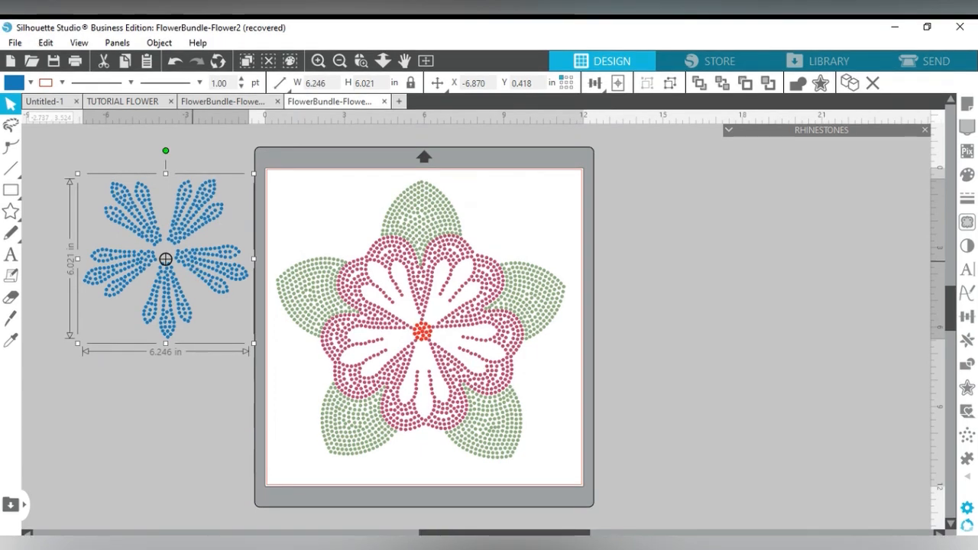
key(ctrl+e)
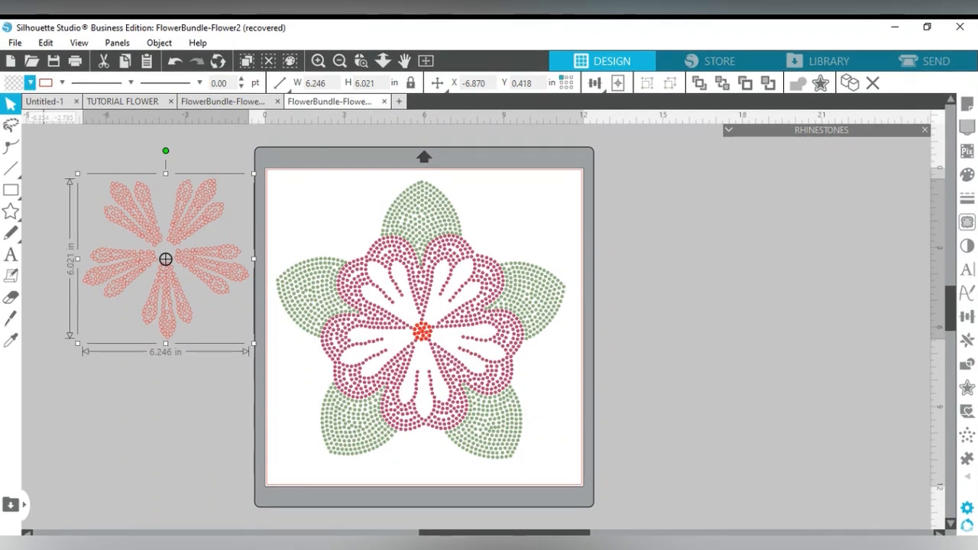
click(31, 82)
click(144, 107)
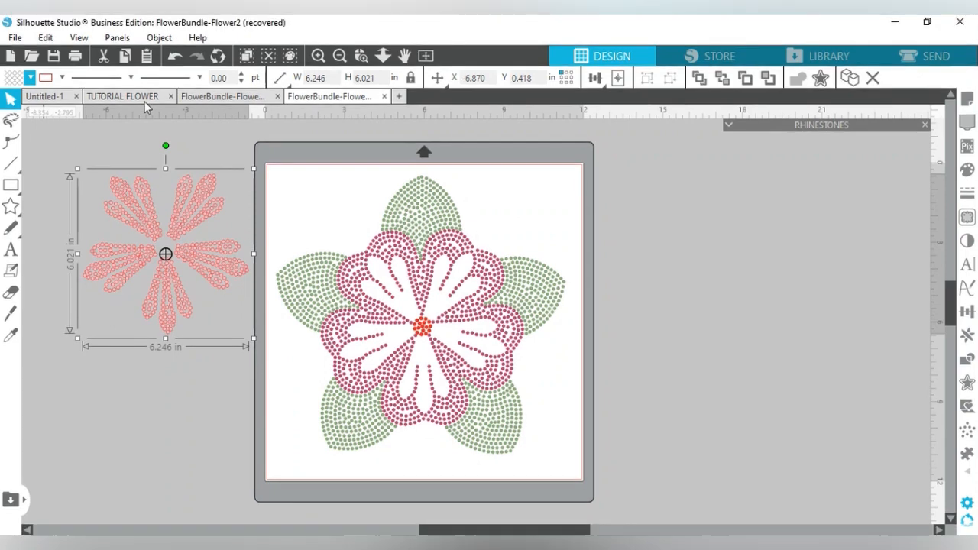
click(61, 80)
click(54, 137)
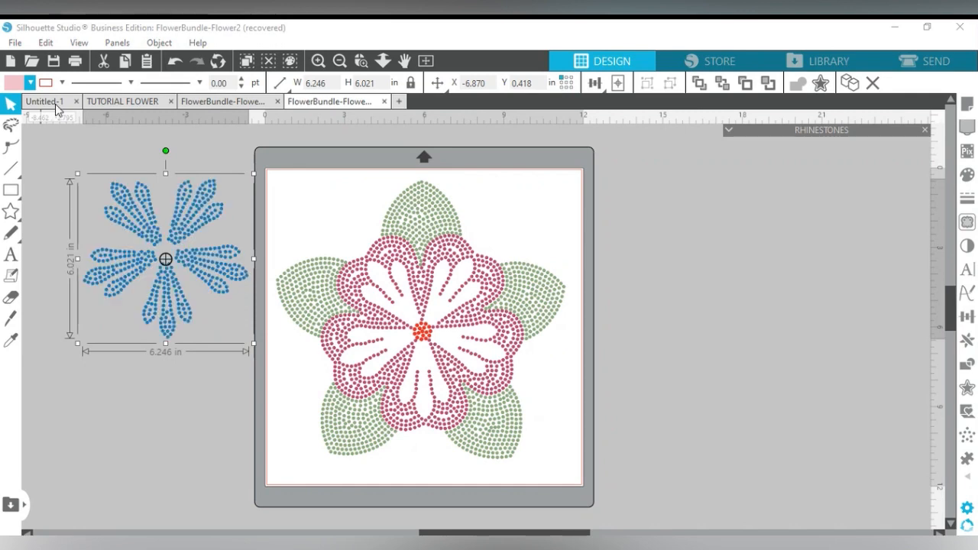
click(232, 378)
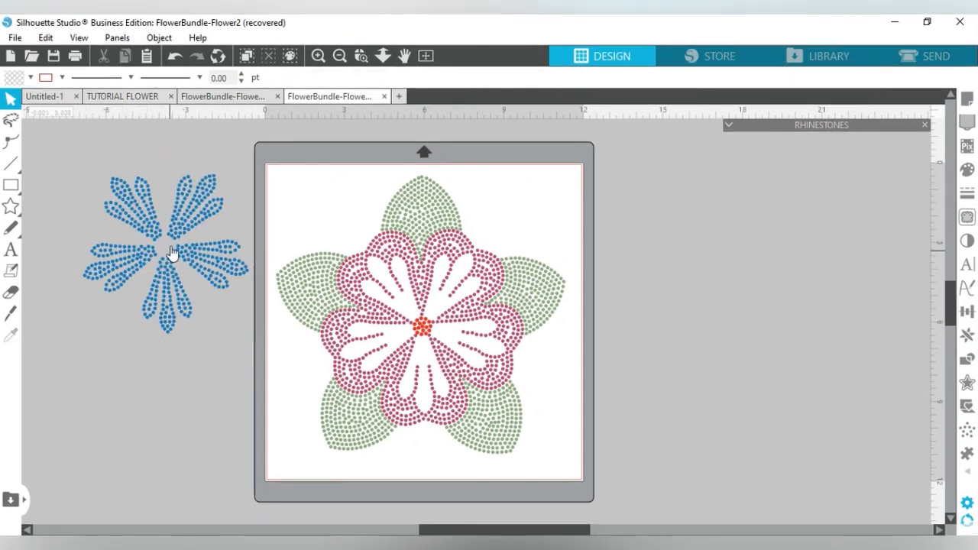
Place the blue stamen layer into the openings of the pink petals and fine-tune its position around the red centre.
drag(168, 252, 449, 328)
click(449, 331)
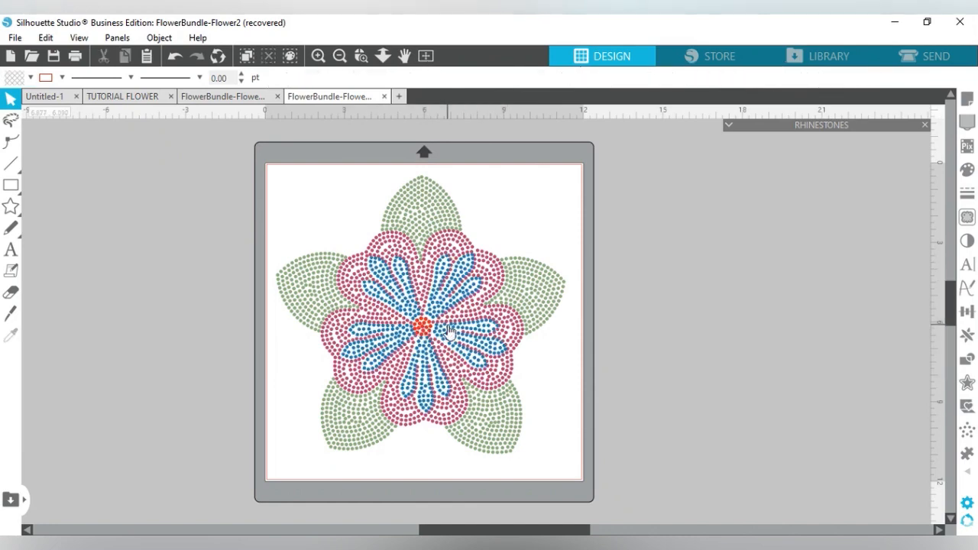
click(450, 331)
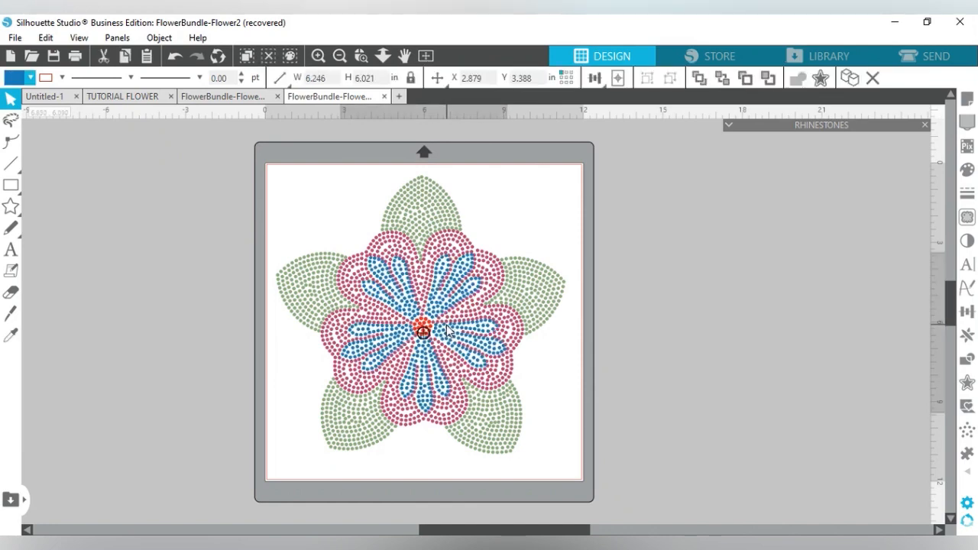
drag(449, 330, 446, 328)
Pull the pink petal layer off the mat to check it as one piece, and refit it around the blue stamens.
drag(398, 237, 137, 199)
drag(43, 183, 198, 313)
drag(269, 368, 261, 378)
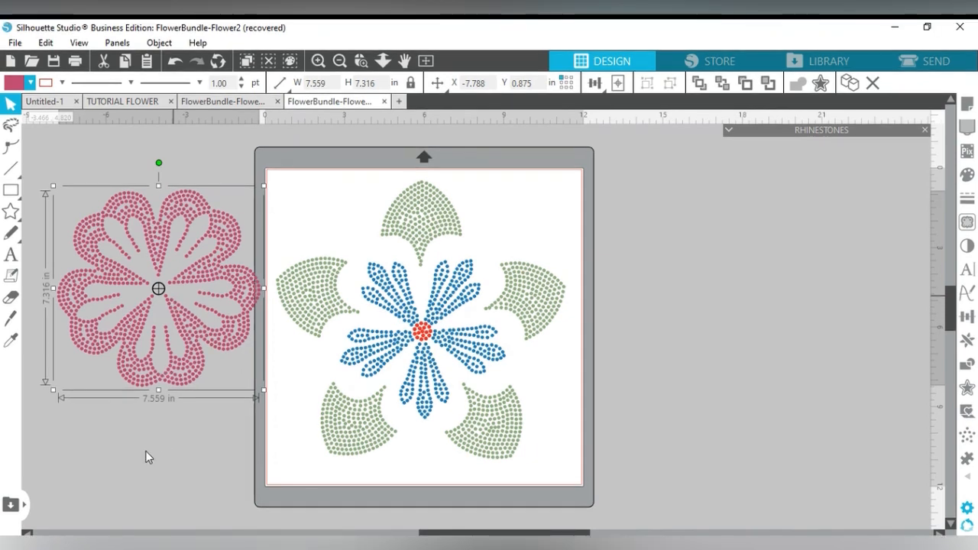
drag(158, 291, 429, 352)
click(428, 349)
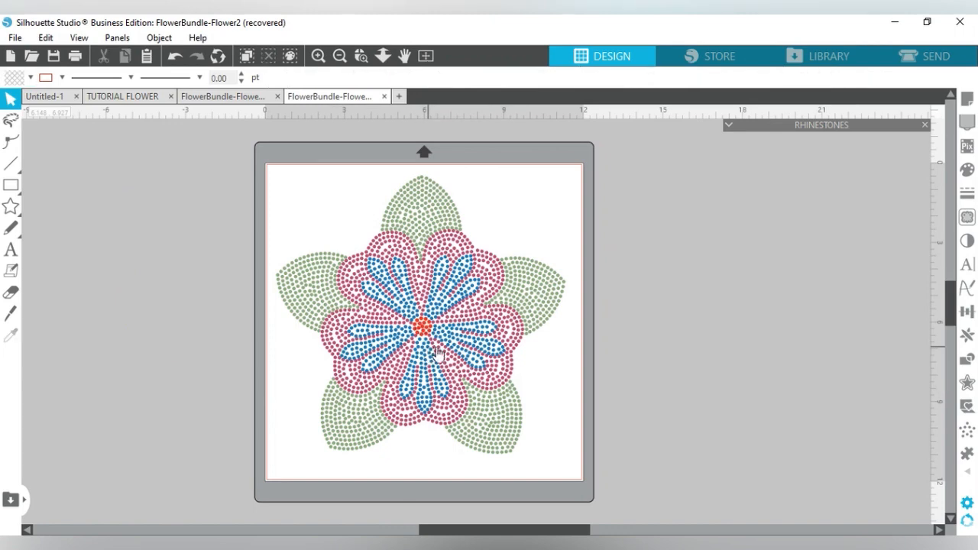
Fine-tune the position of the red centre stones so they sit evenly in the middle of the blue stamens.
click(422, 329)
click(422, 332)
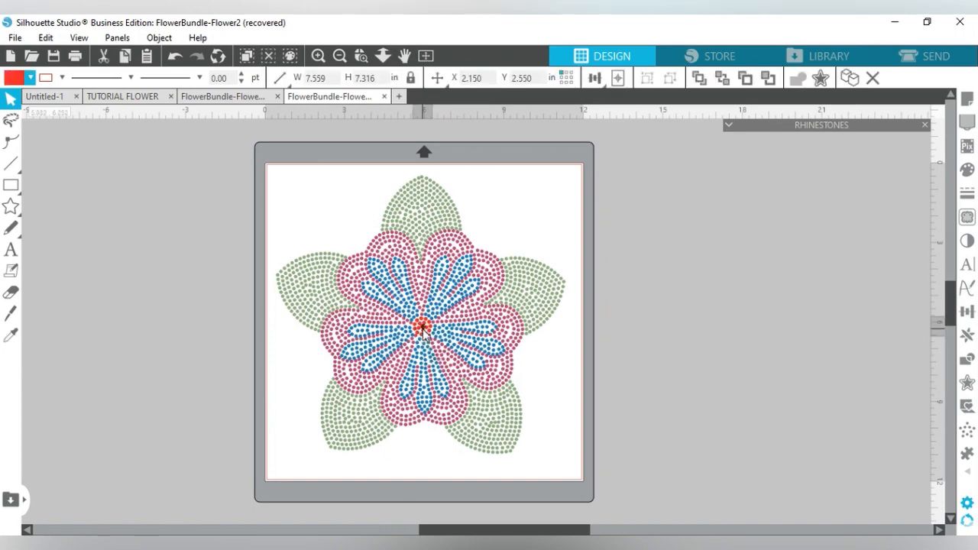
click(423, 330)
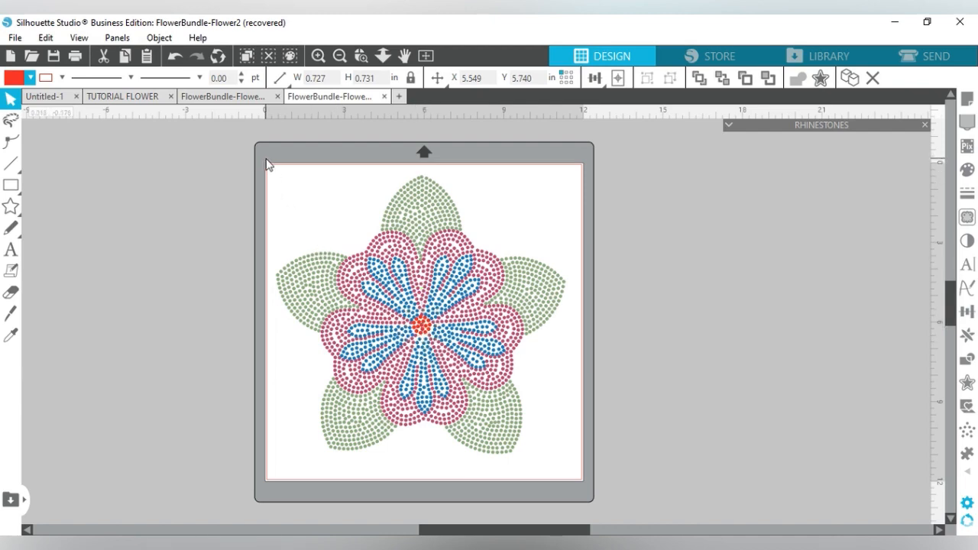
key(ctrl+a)
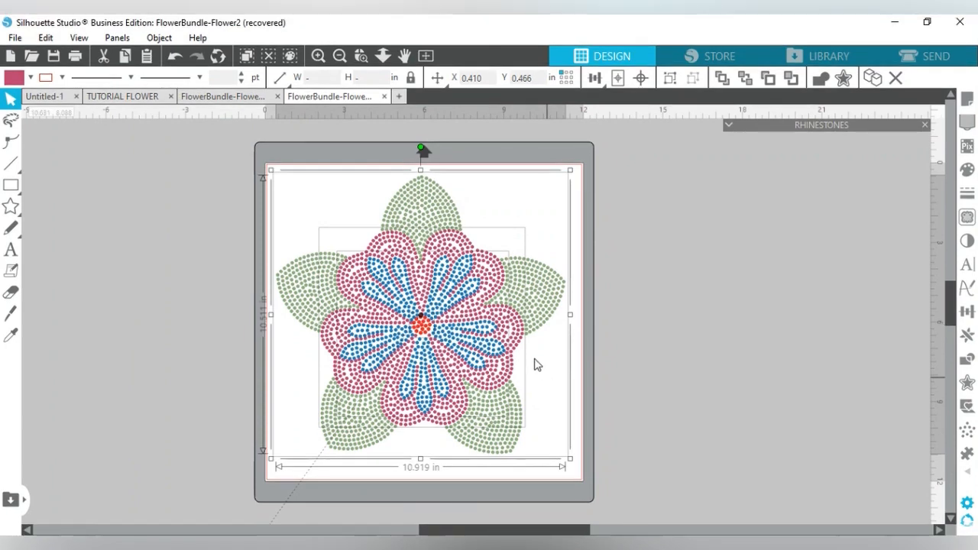
drag(676, 306, 563, 343)
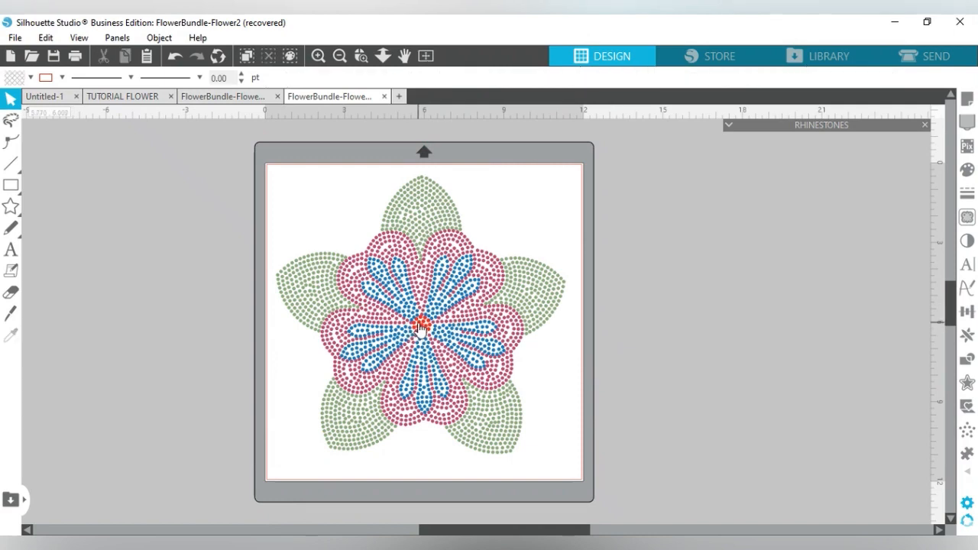
click(420, 327)
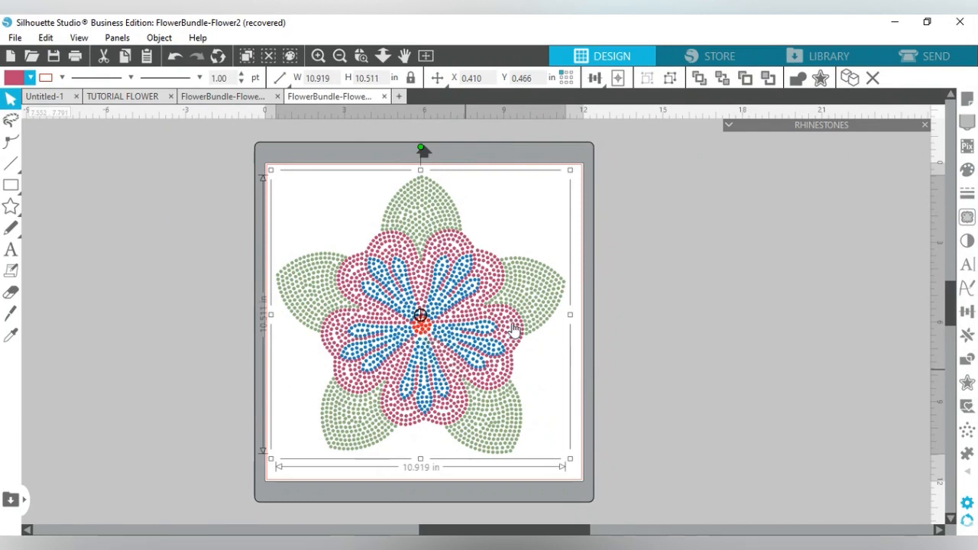
click(614, 301)
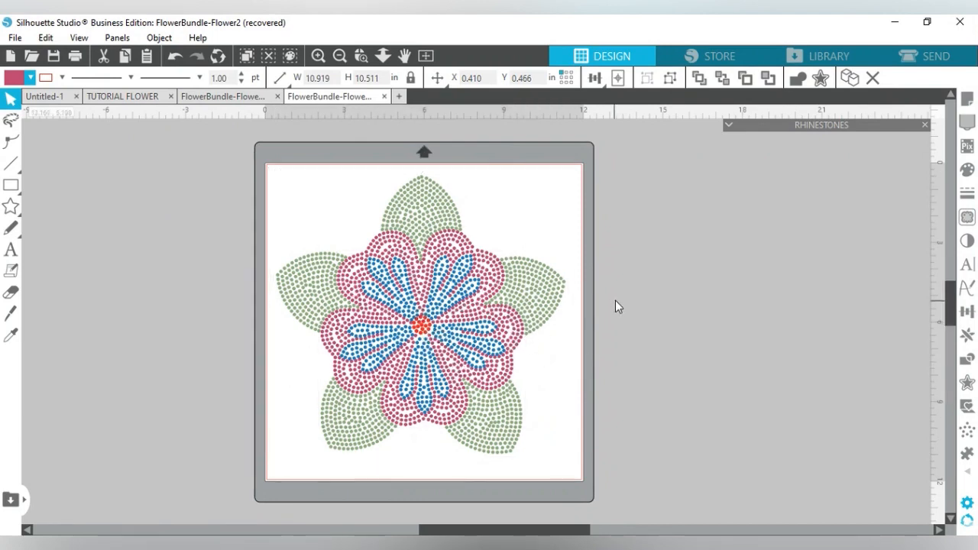
click(423, 328)
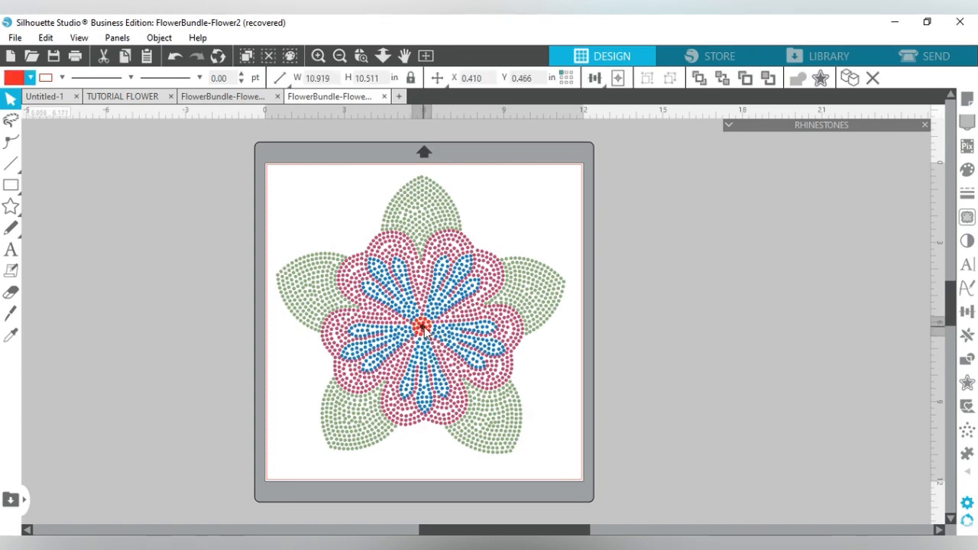
key(Escape)
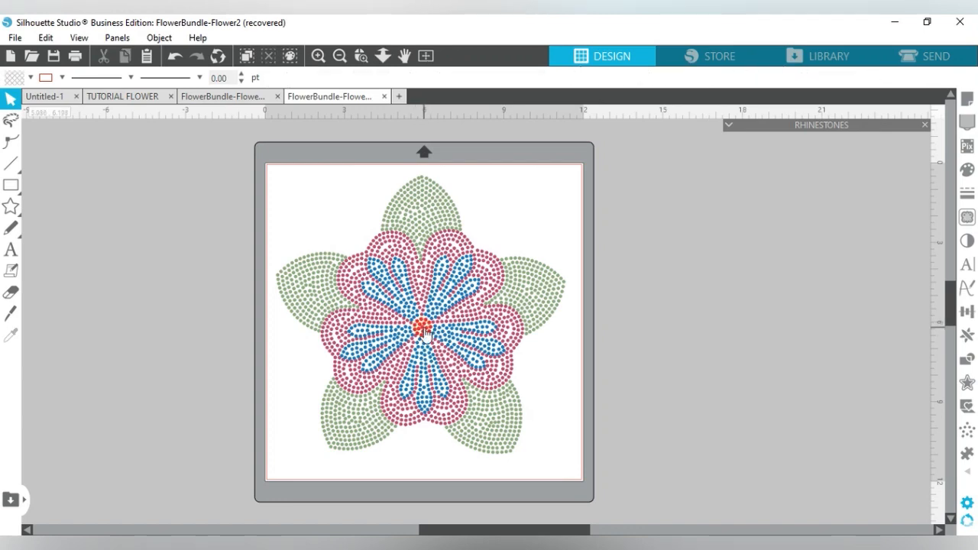
Group all the rhinestone layers of the assembled flower into one object.
drag(266, 181, 572, 462)
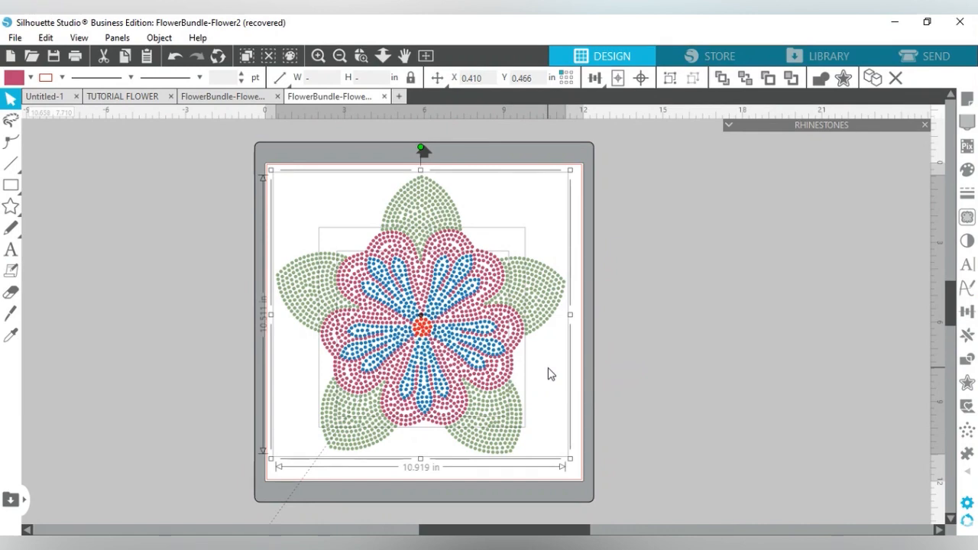
key(ctrl+g)
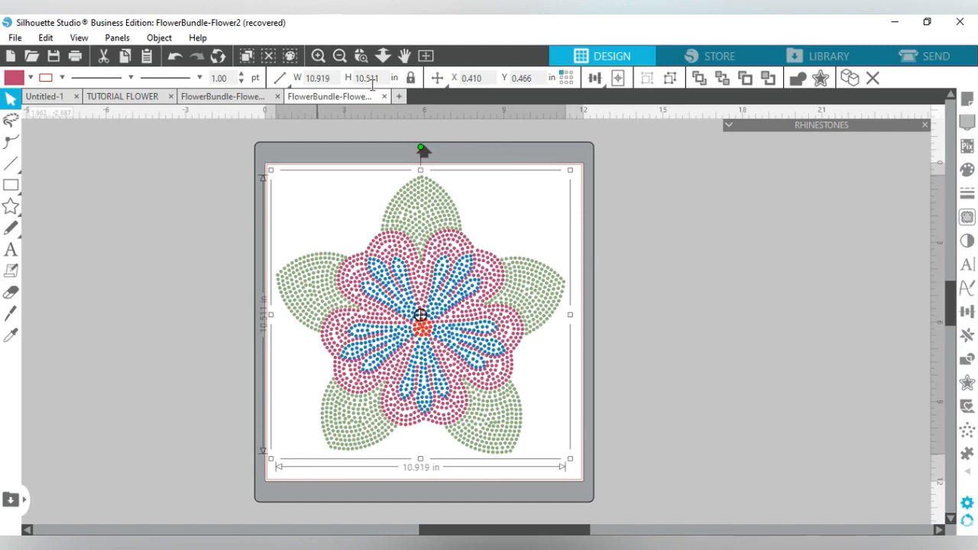
Start saving the selected flower to the hard drive, choosing the Silhohette Designs folder on the Desktop.
click(15, 38)
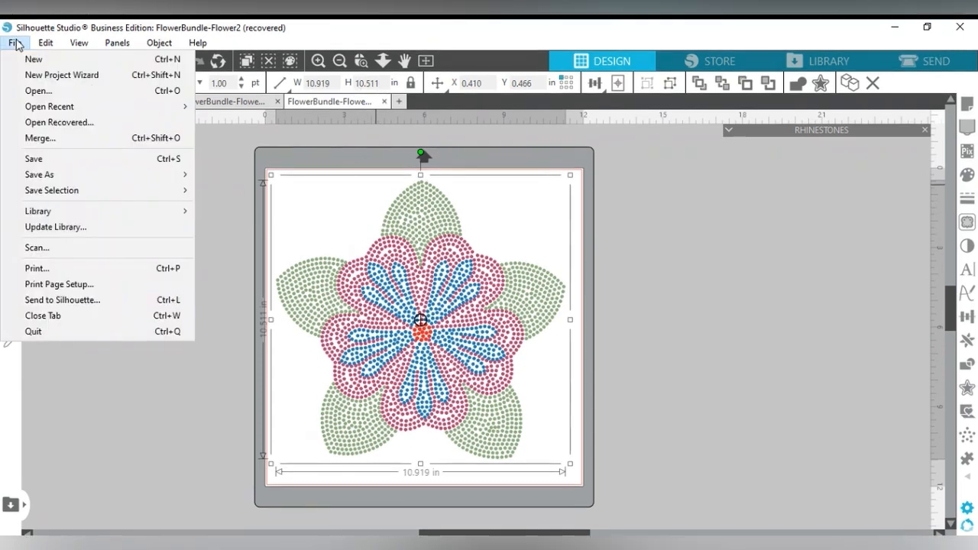
mouse_move(111, 196)
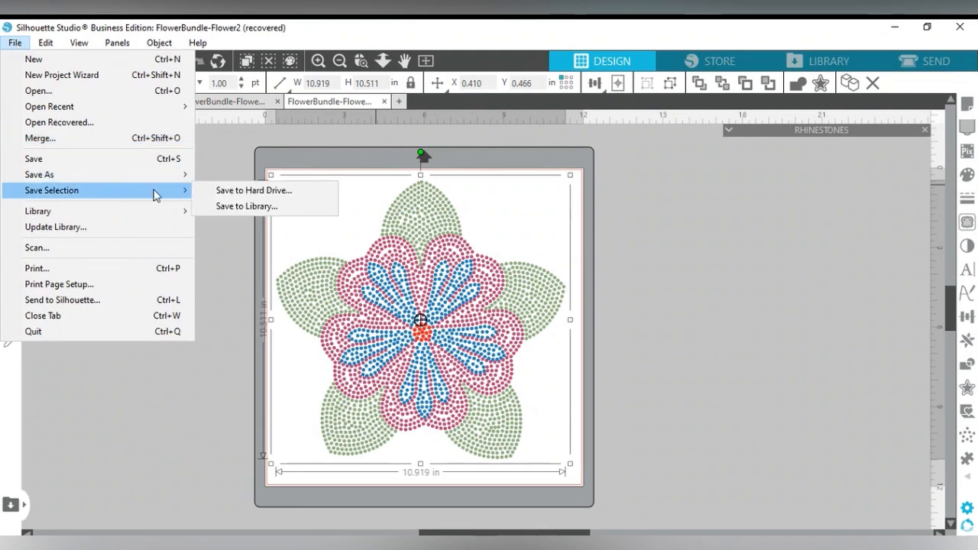
click(222, 191)
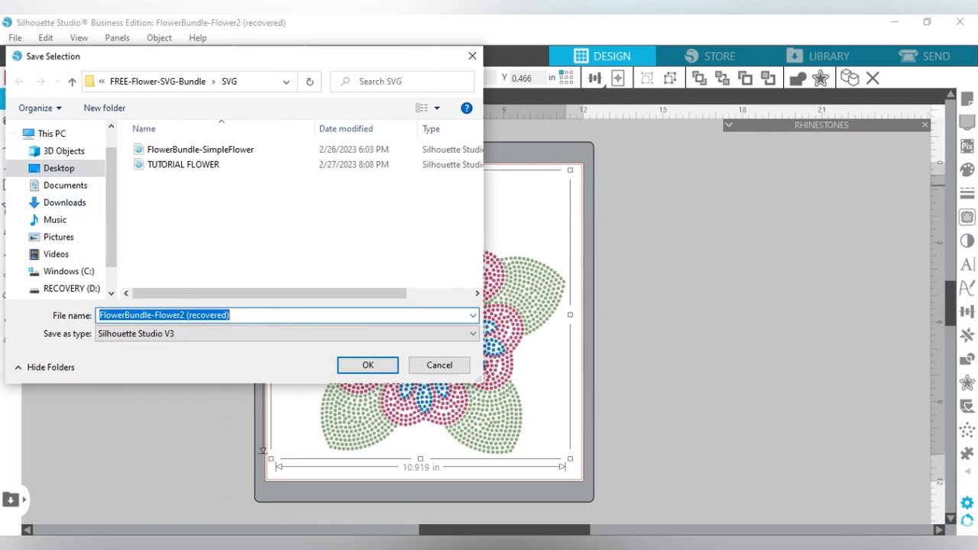
click(59, 167)
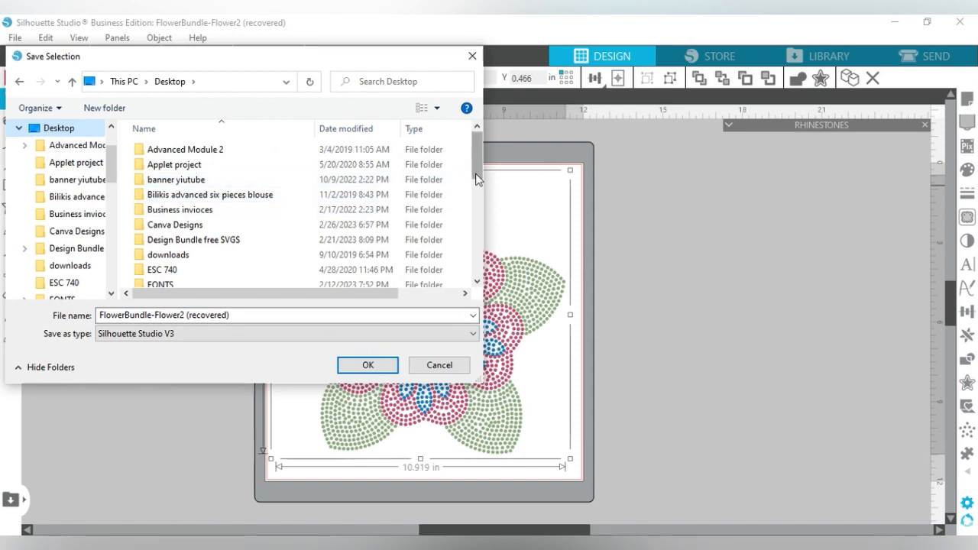
drag(476, 165, 474, 279)
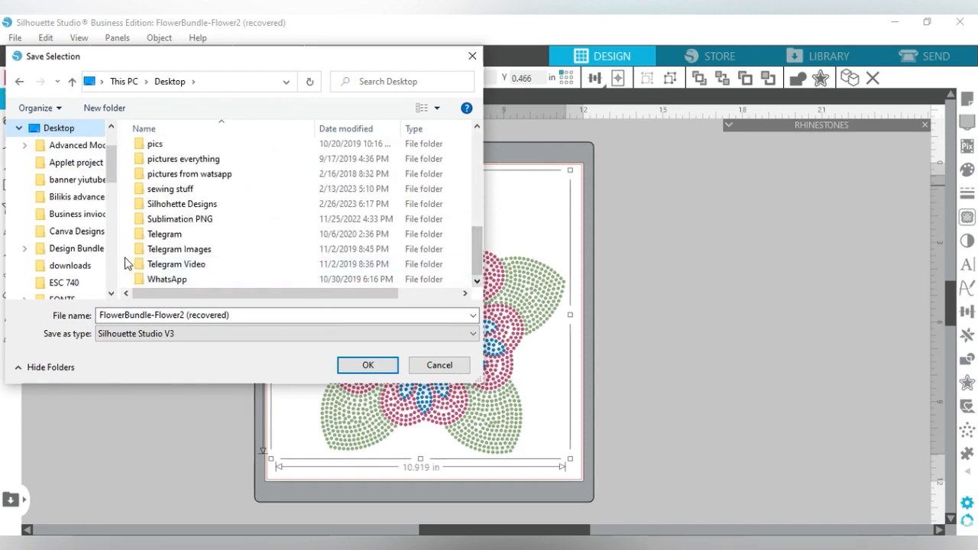
double_click(191, 211)
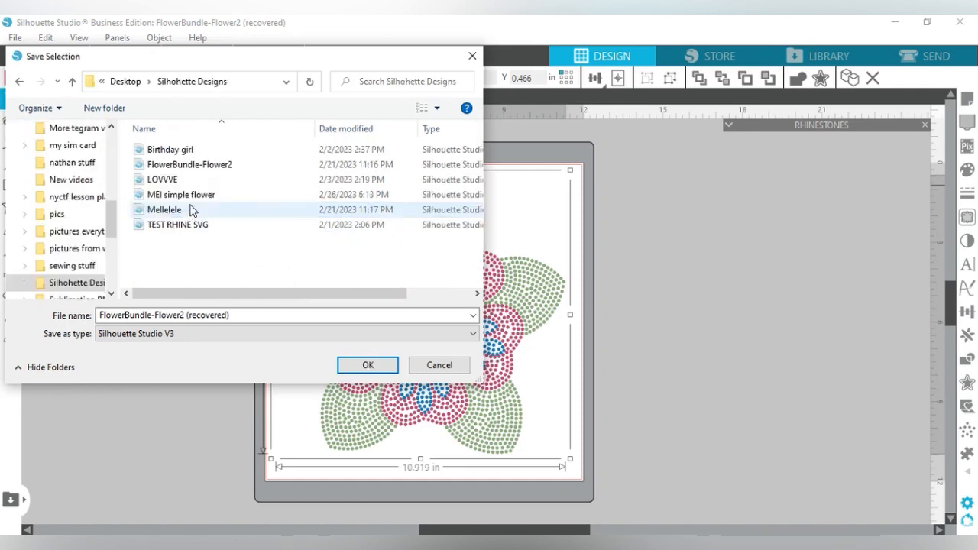
Name the file "finished flower" and save the selection in SVG format.
click(233, 314)
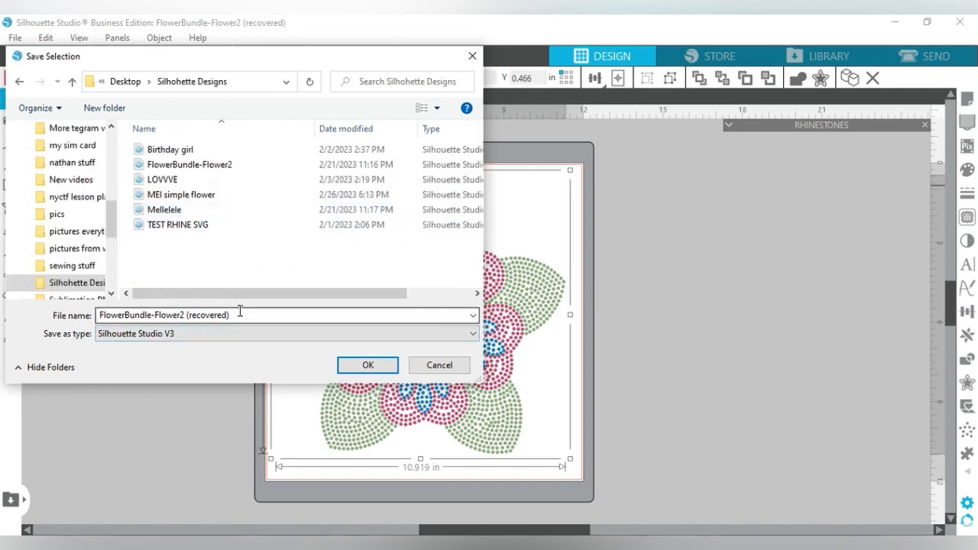
drag(238, 313, 96, 317)
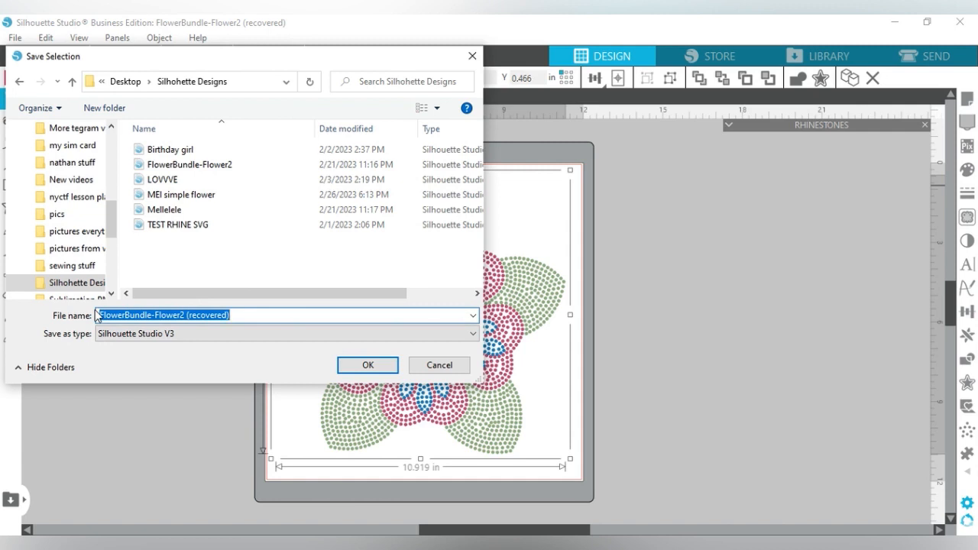
key(BackSpace)
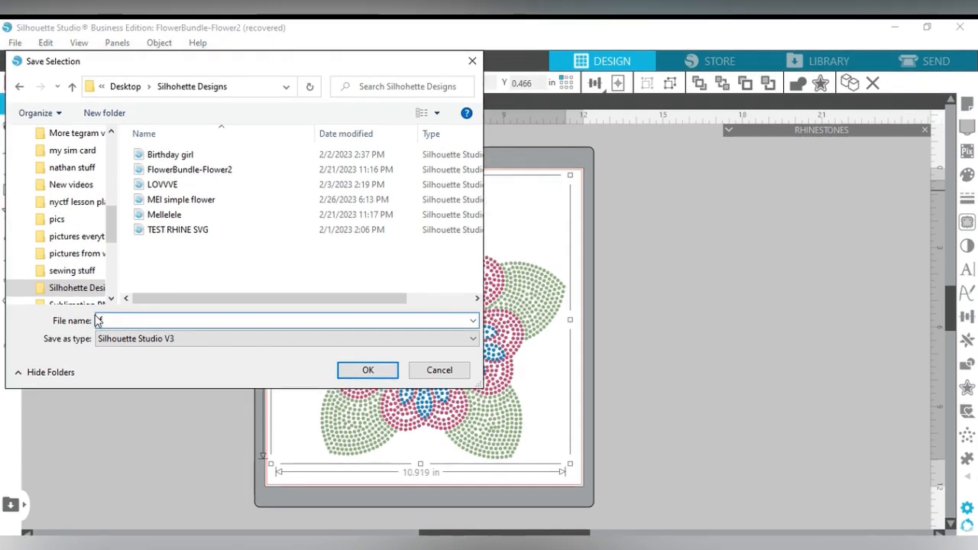
text(finis)
key(BackSpace)
key(BackSpace)
key(BackSpace)
key(BackSpace)
key(BackSpace)
text(fonised)
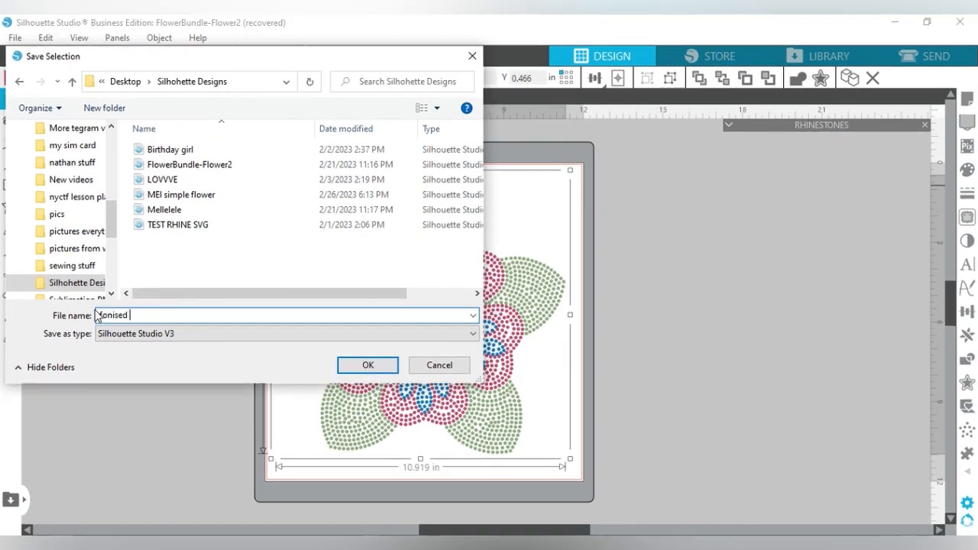
key(BackSpace)
key(BackSpace)
key(BackSpace)
key(BackSpace)
key(BackSpace)
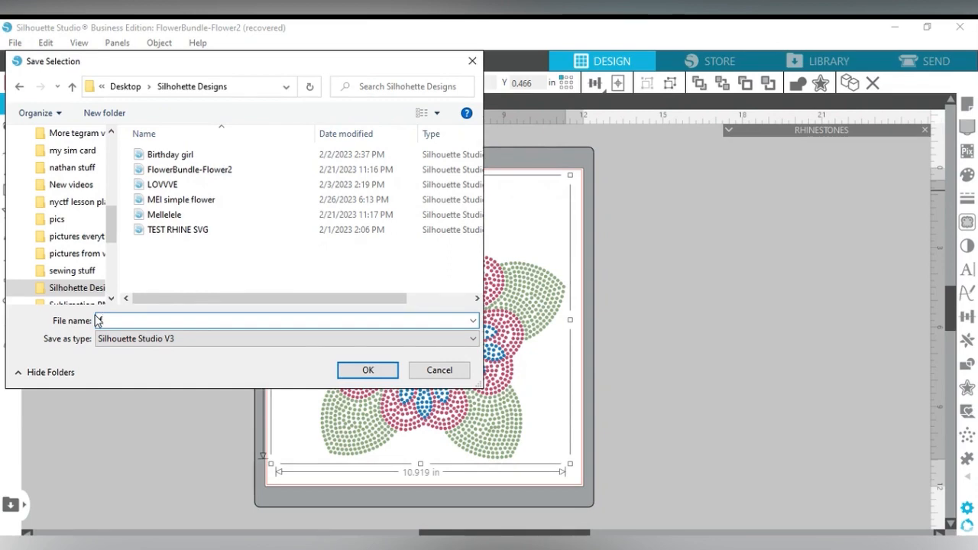
text(inished)
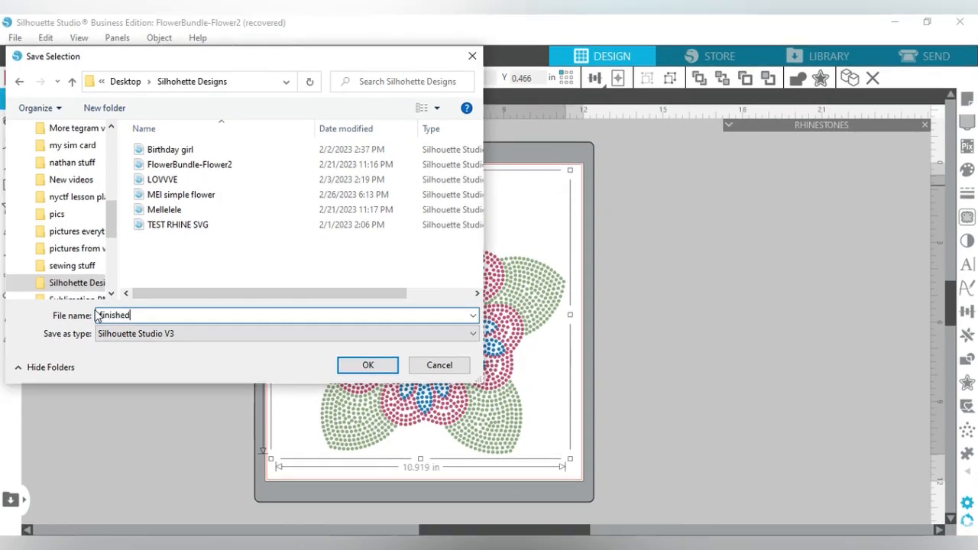
text( flower)
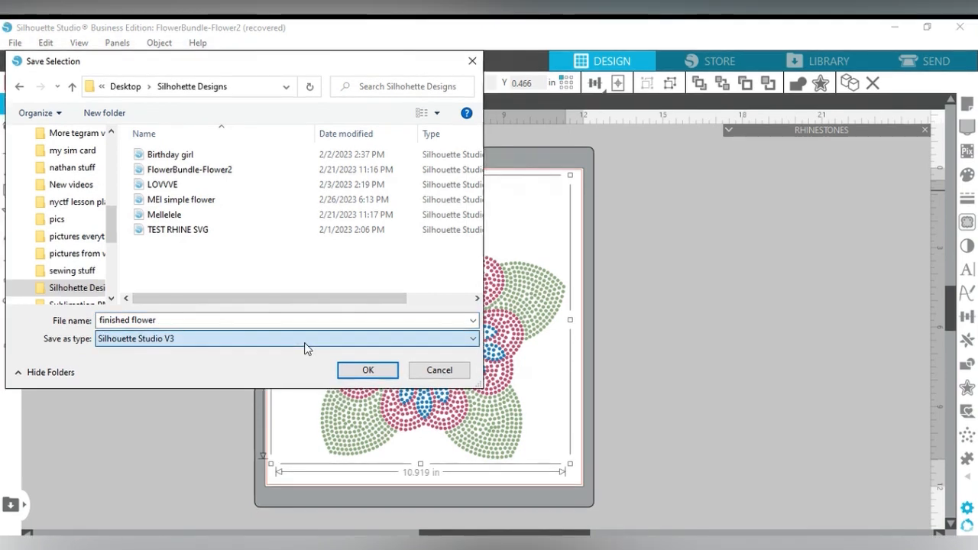
click(188, 375)
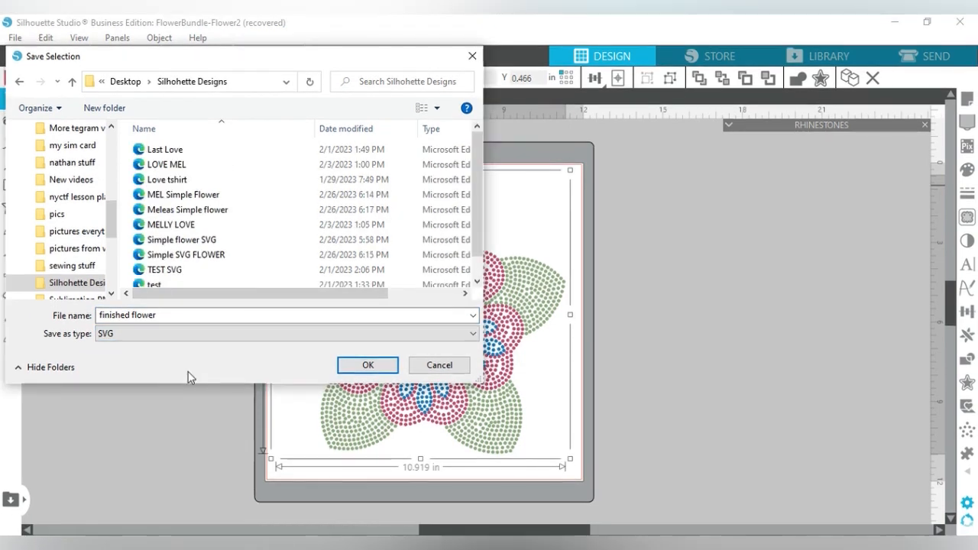
click(382, 372)
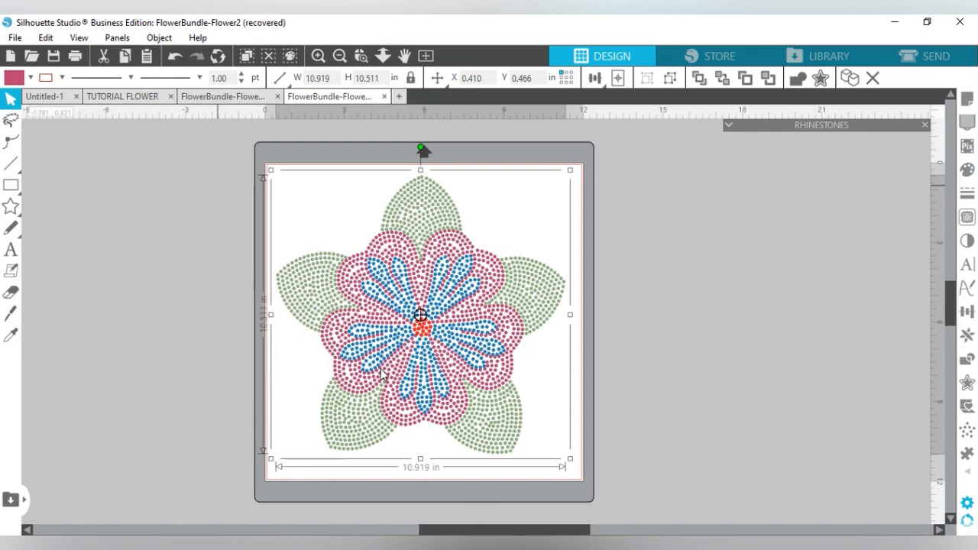